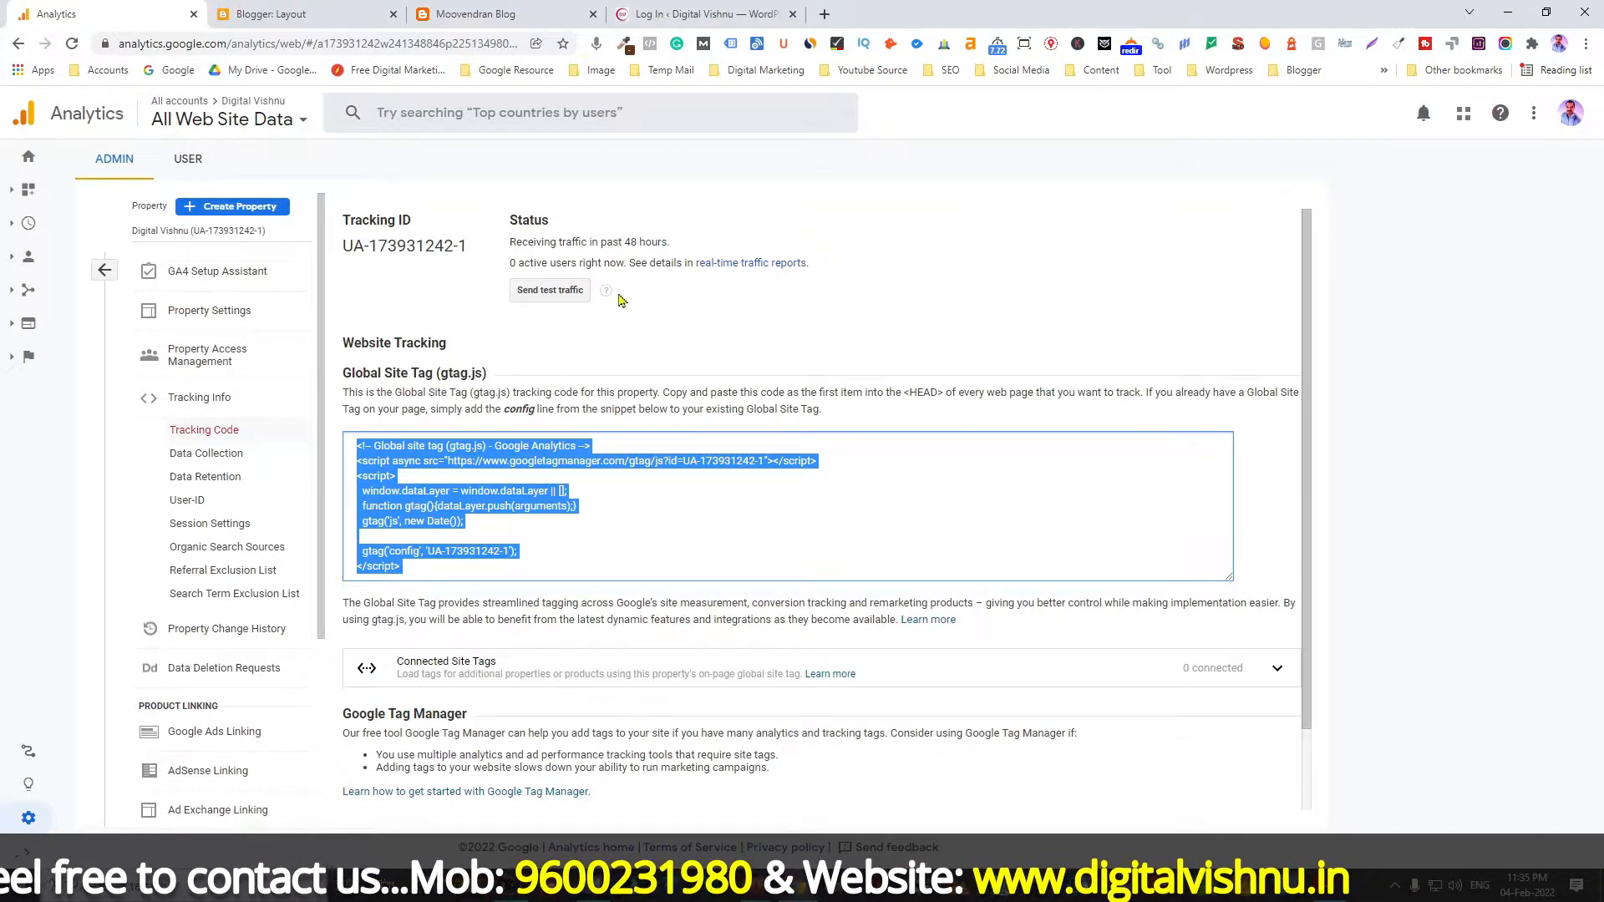
Switch to the WordPress dashboard and open the page for adding new plugins in a separate browser tab.
left_click(683, 17)
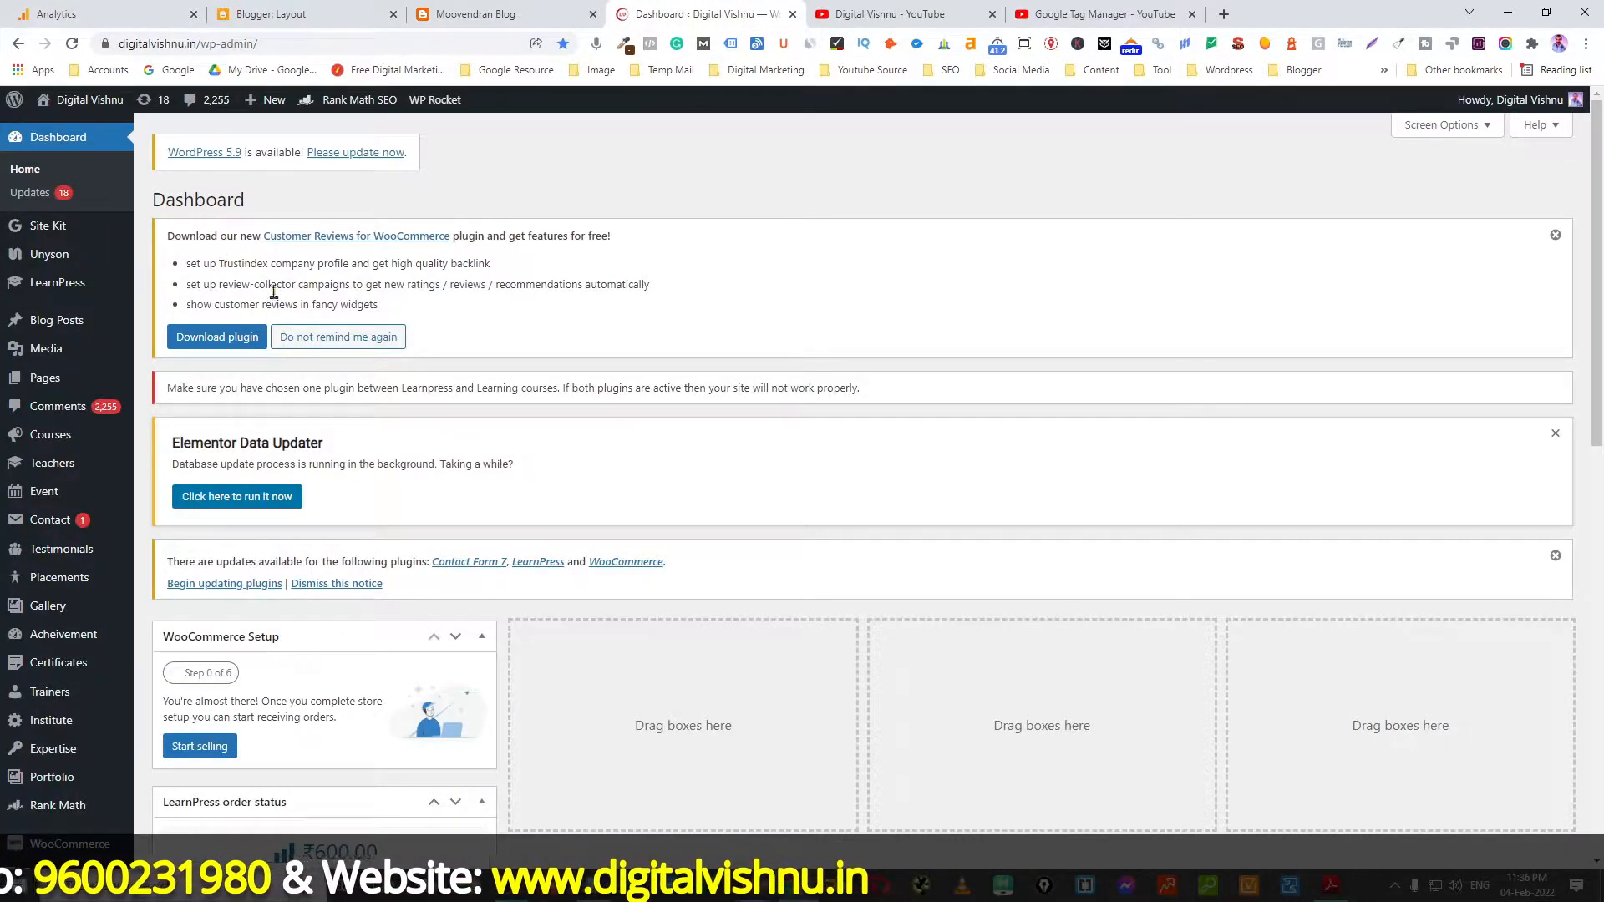
scroll(85, 490, "down", 3)
scroll(85, 490, "down", 6)
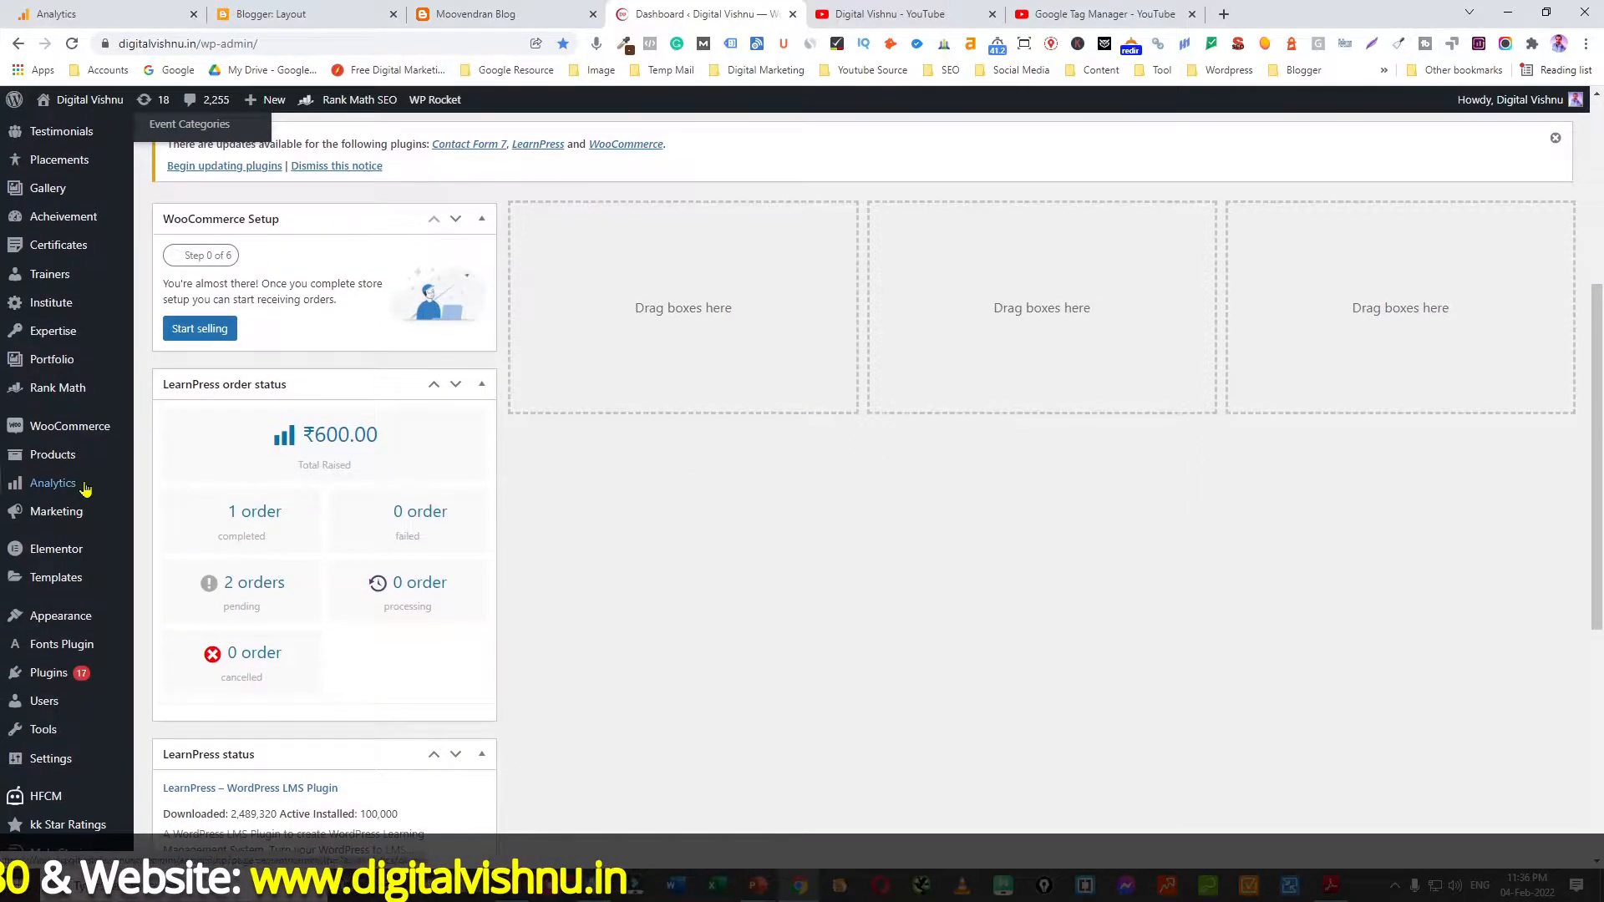
mouse_move(46, 637)
mouse_move(46, 500)
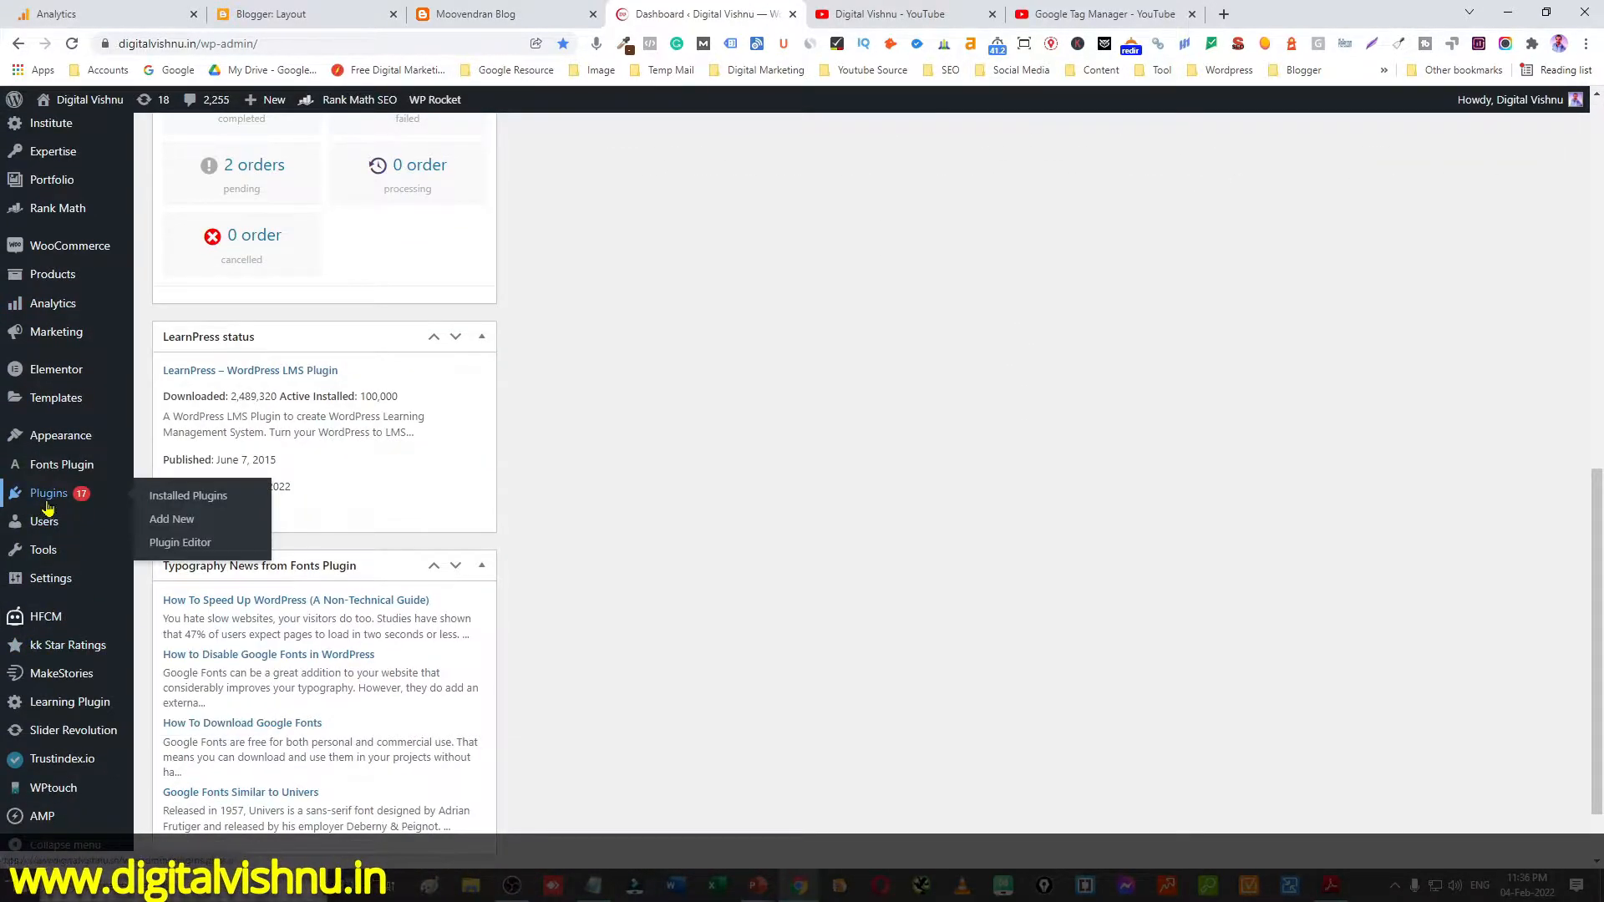
right_click(181, 522)
left_click(242, 528)
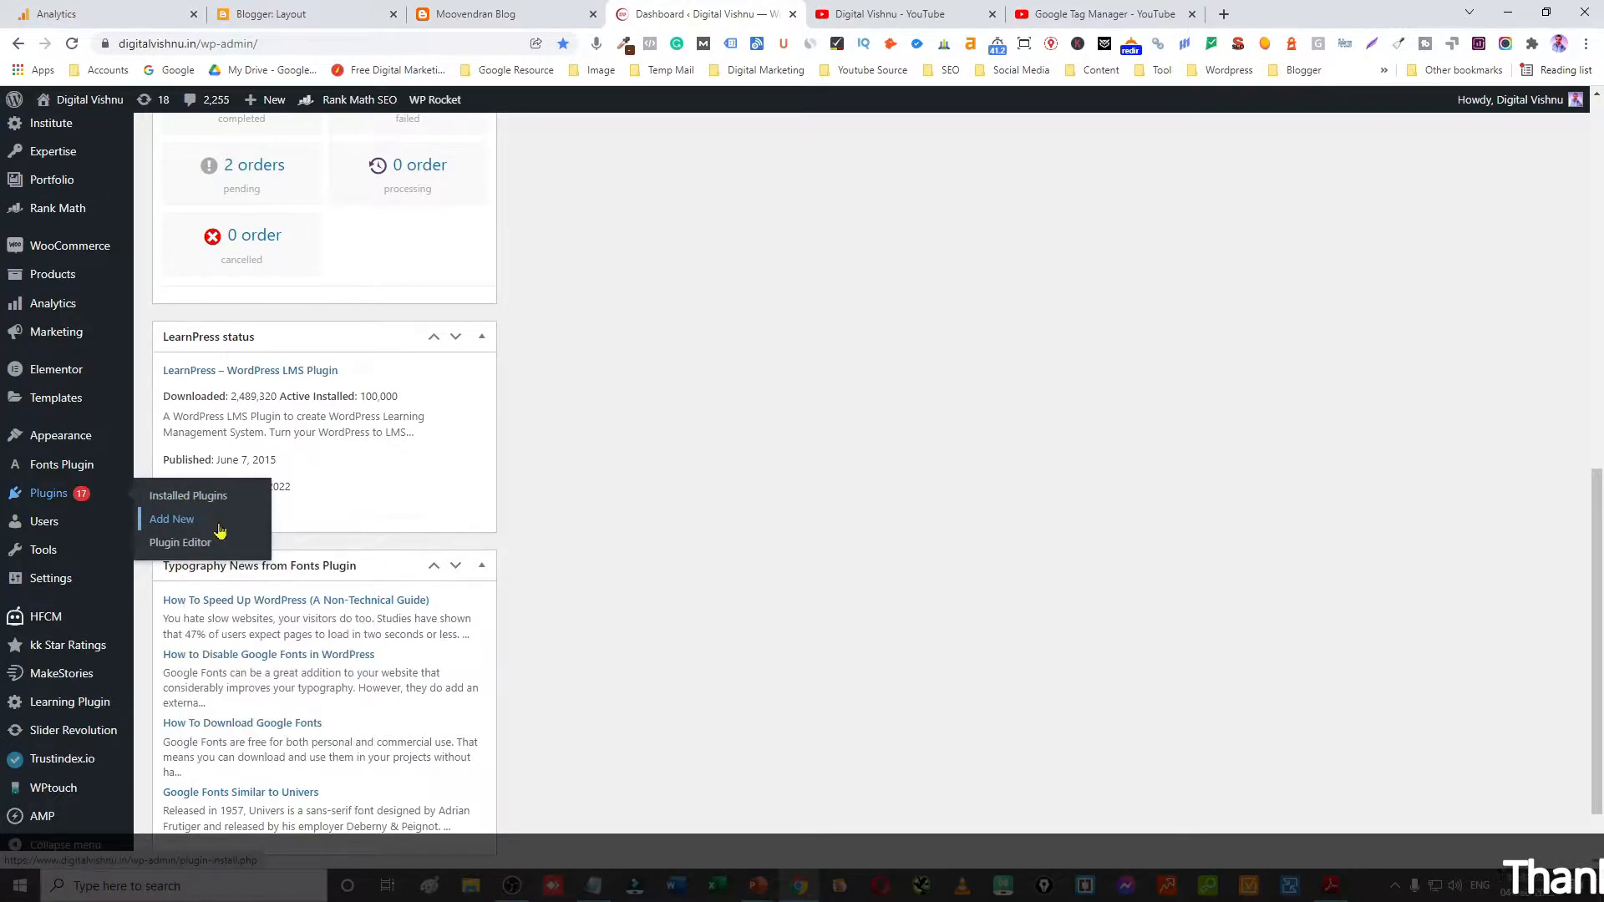
left_click(856, 22)
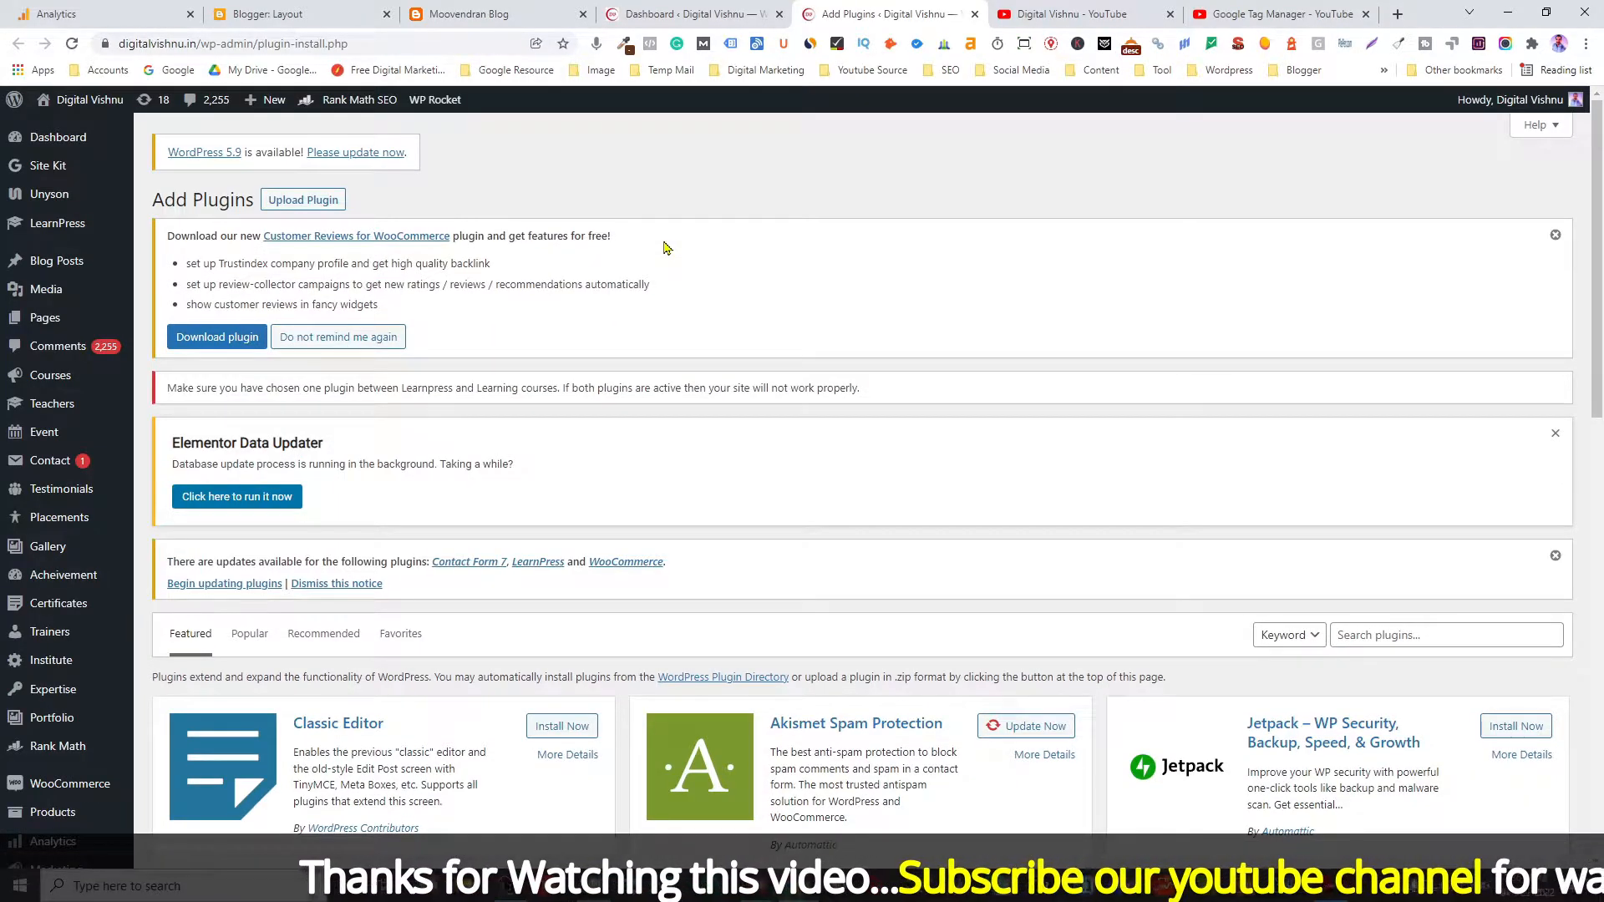
Search the plugin directory for HFCM to find the Header Footer Code Manager plugin.
left_click(1357, 640)
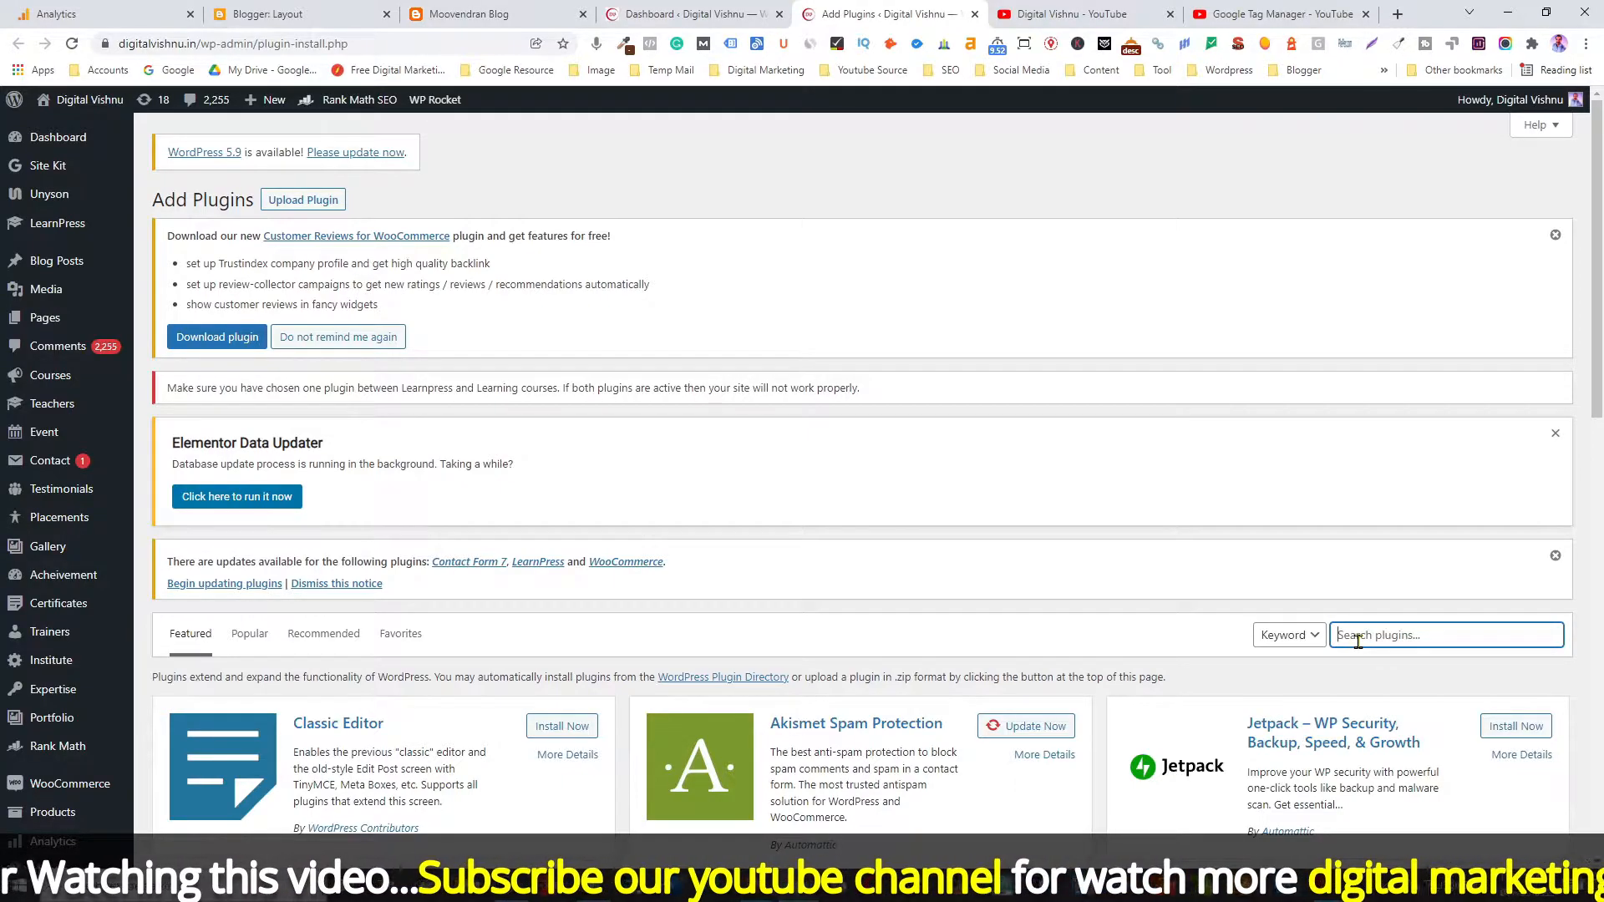
type("HFCM")
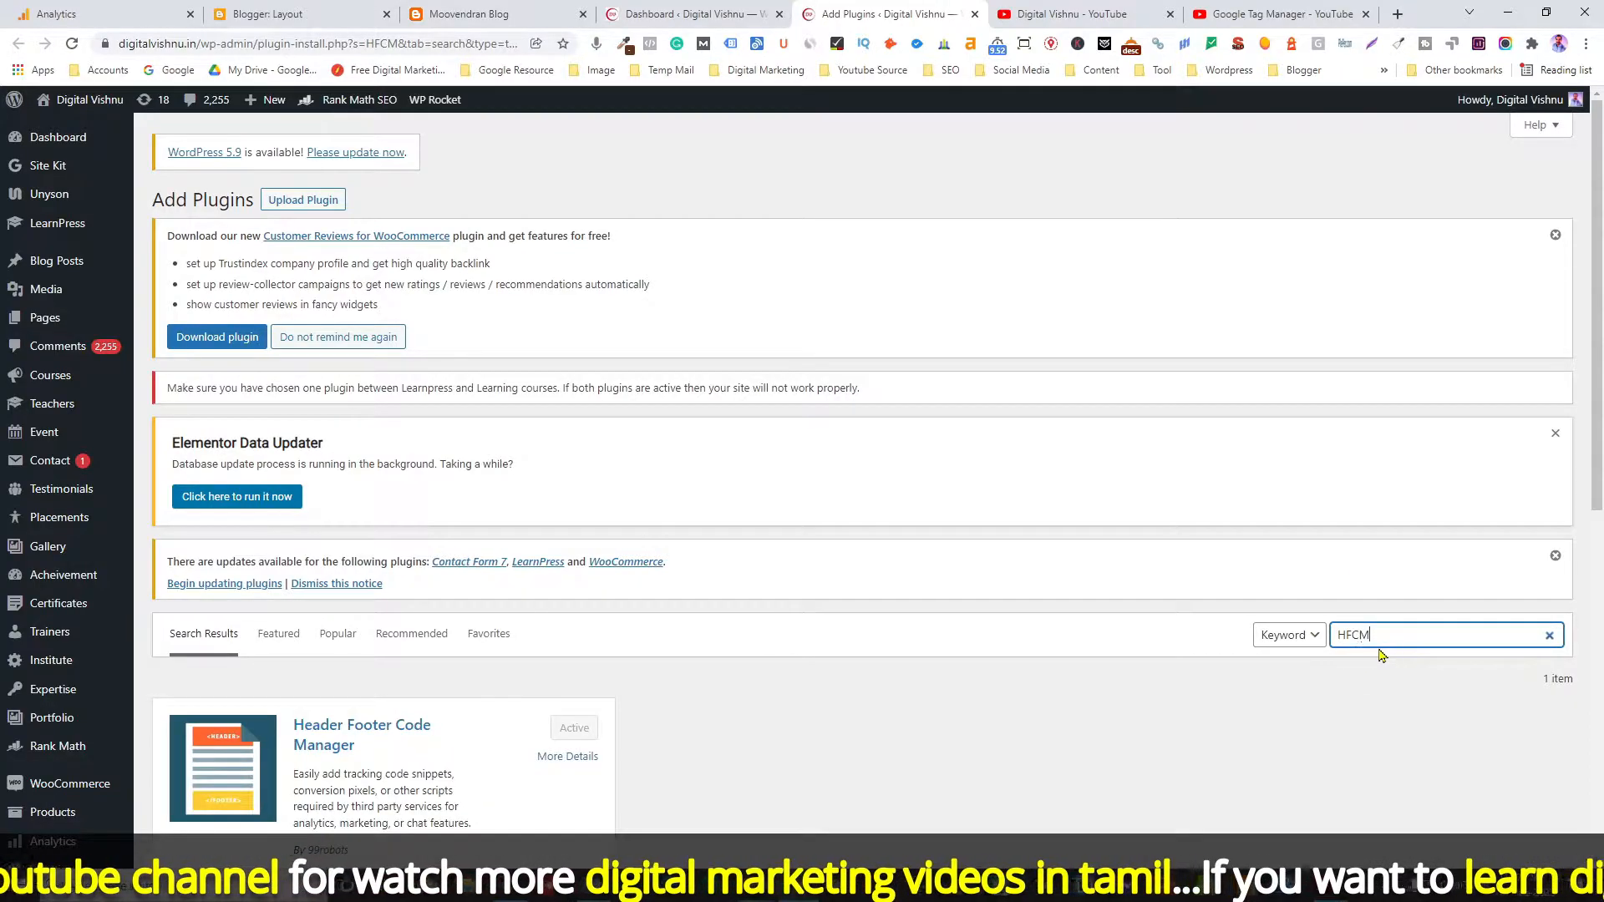
scroll(1036, 668, "down", 2)
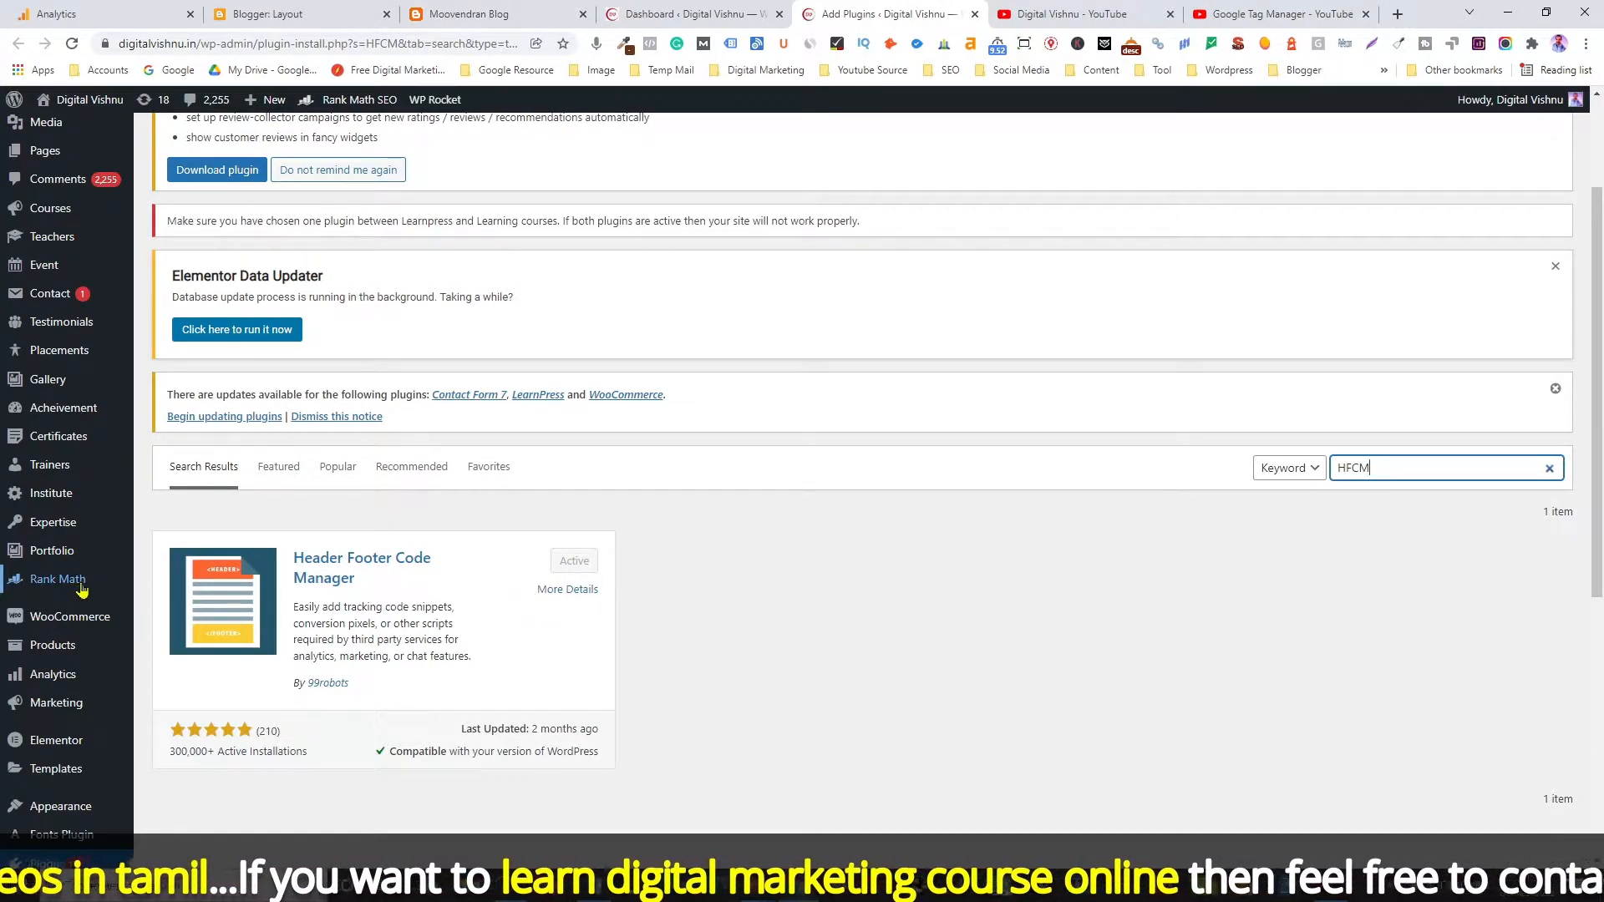
Open the HFCM plugin's form for adding a new snippet in a separate browser tab.
mouse_move(74, 121)
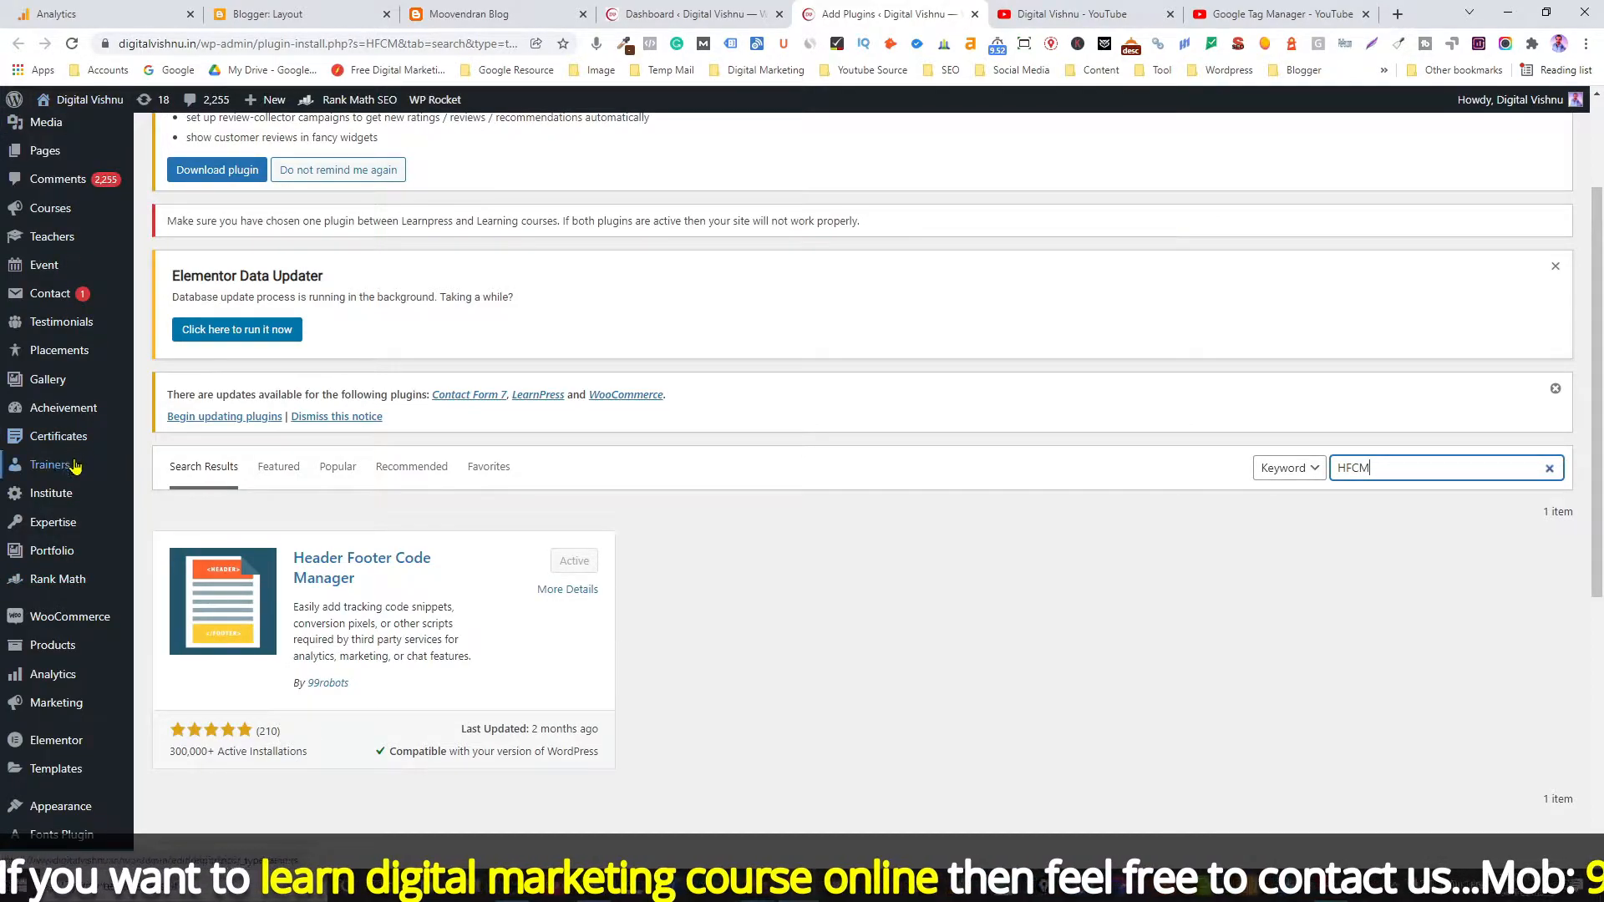
scroll(71, 468, "down", 5)
scroll(71, 468, "up", 5)
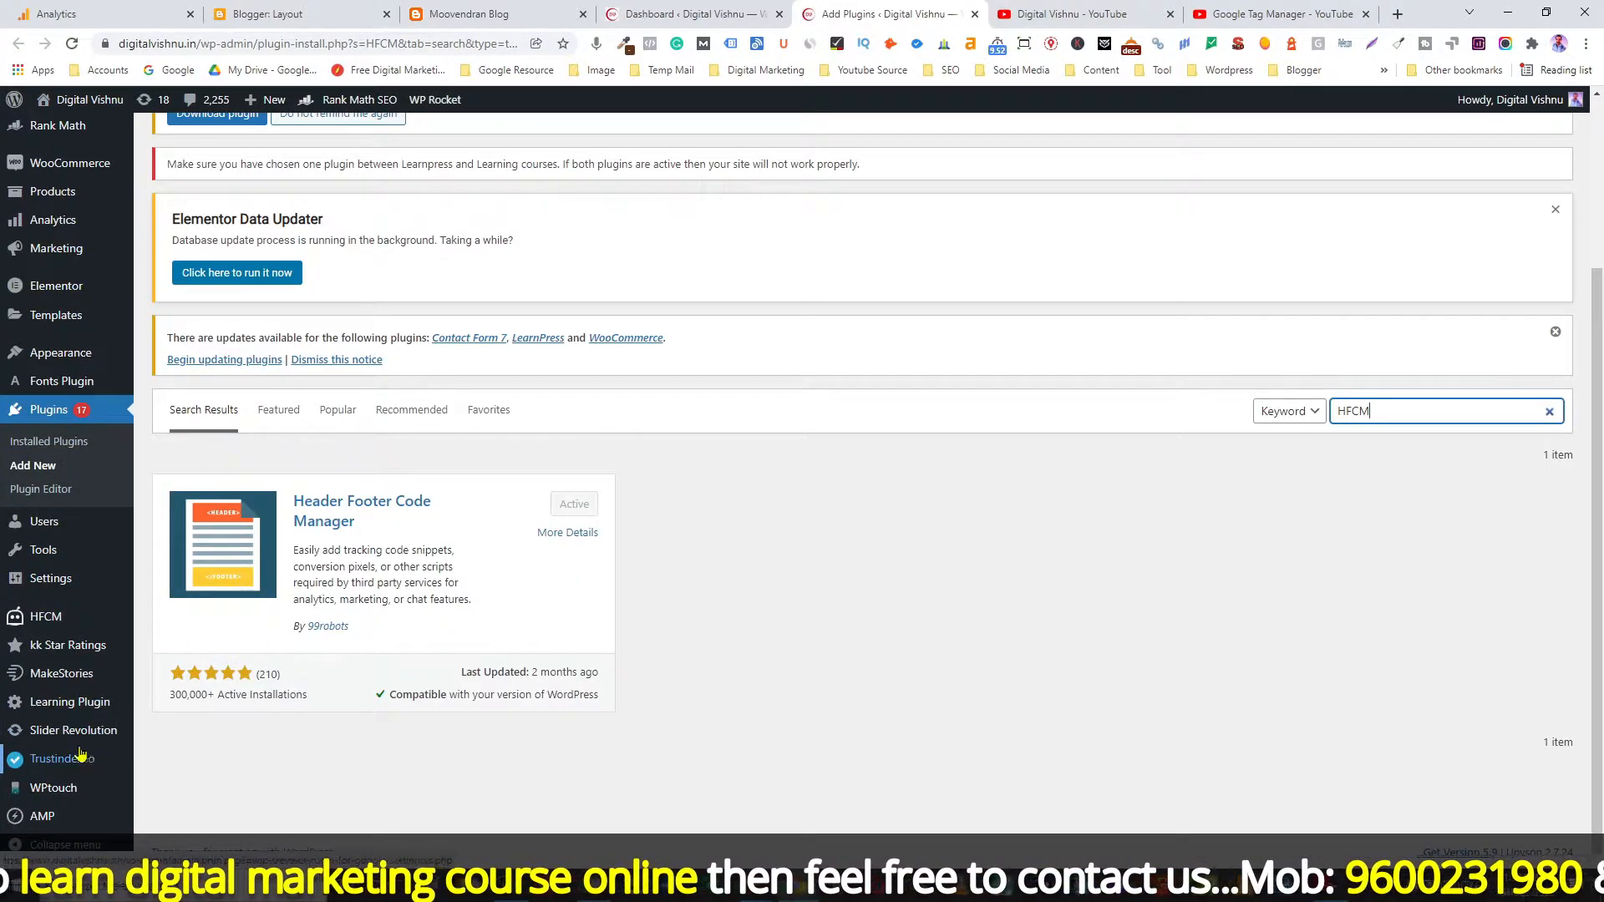
mouse_move(36, 629)
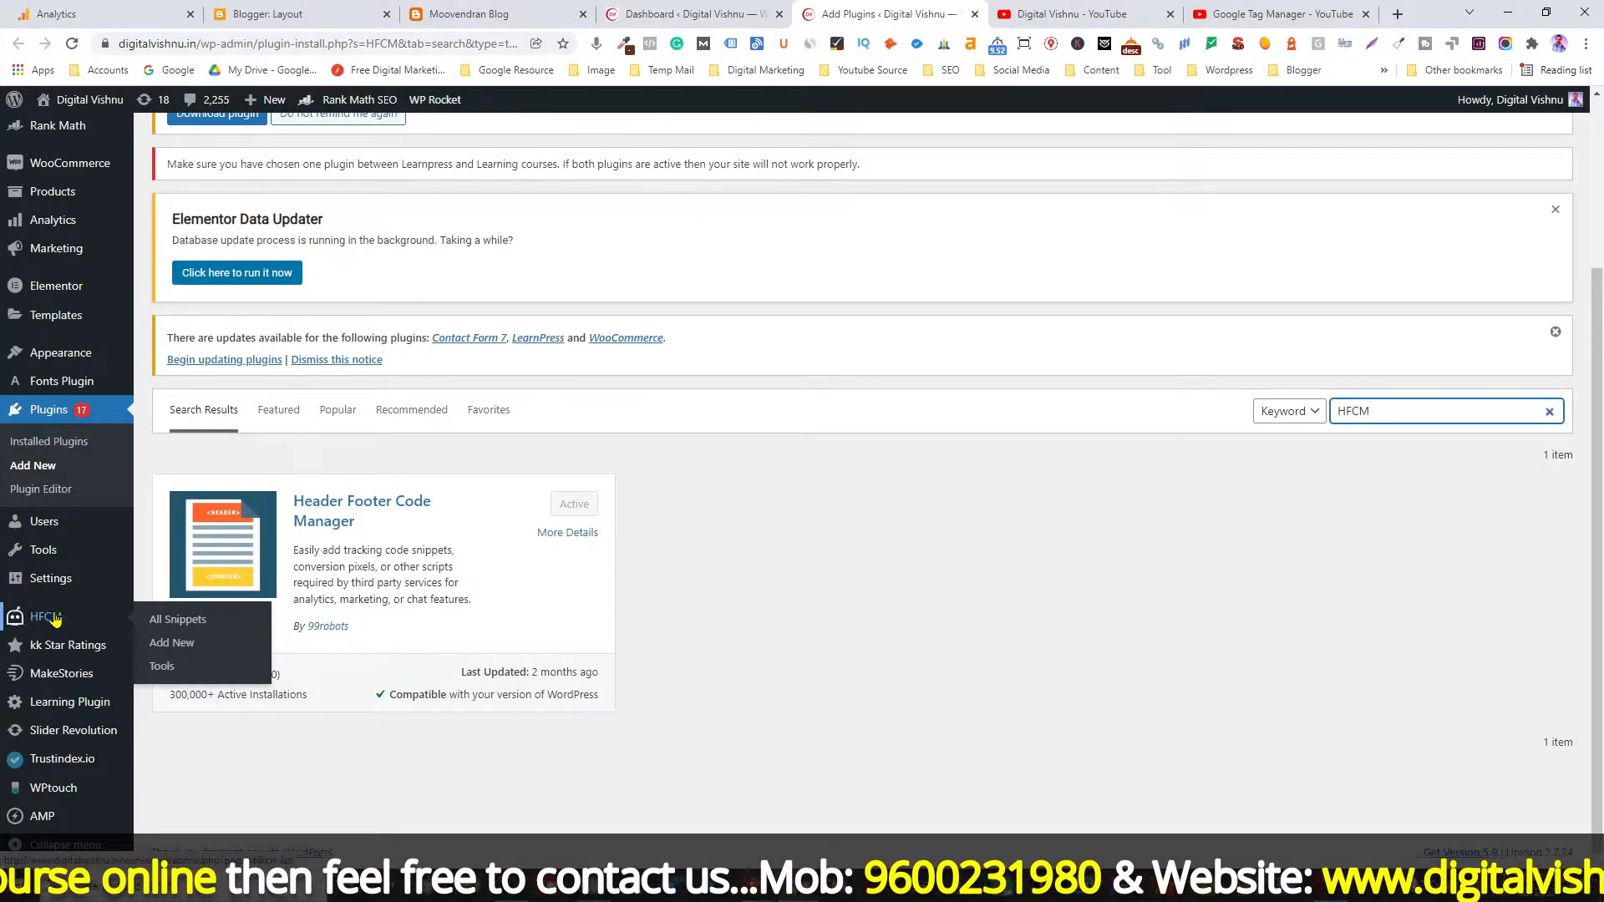
right_click(170, 643)
left_click(253, 402)
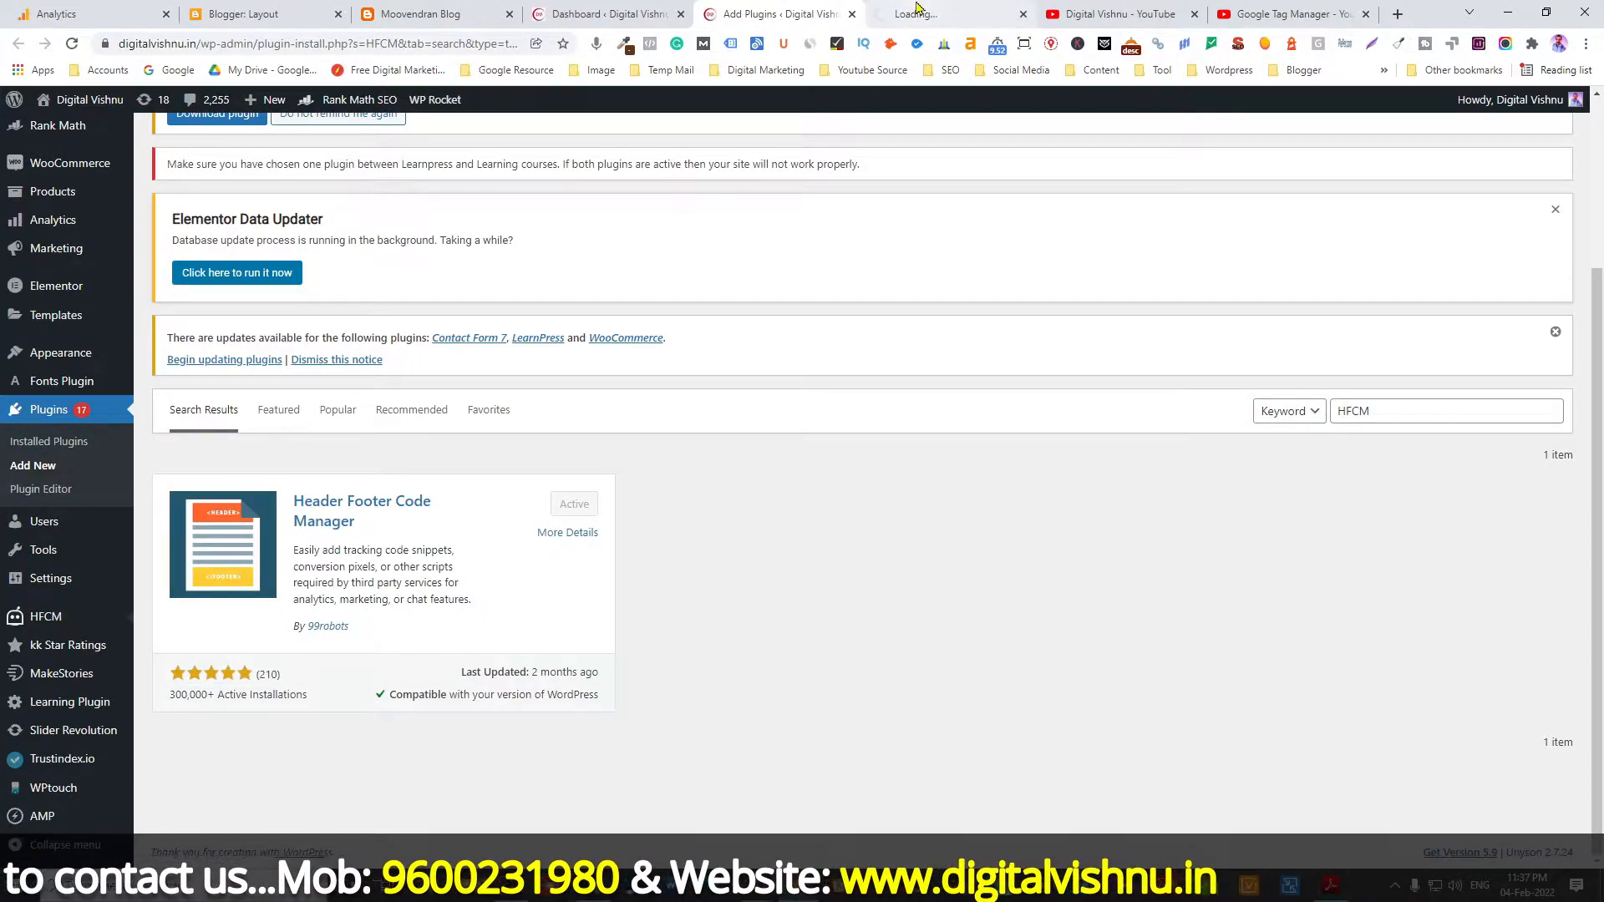
left_click(948, 14)
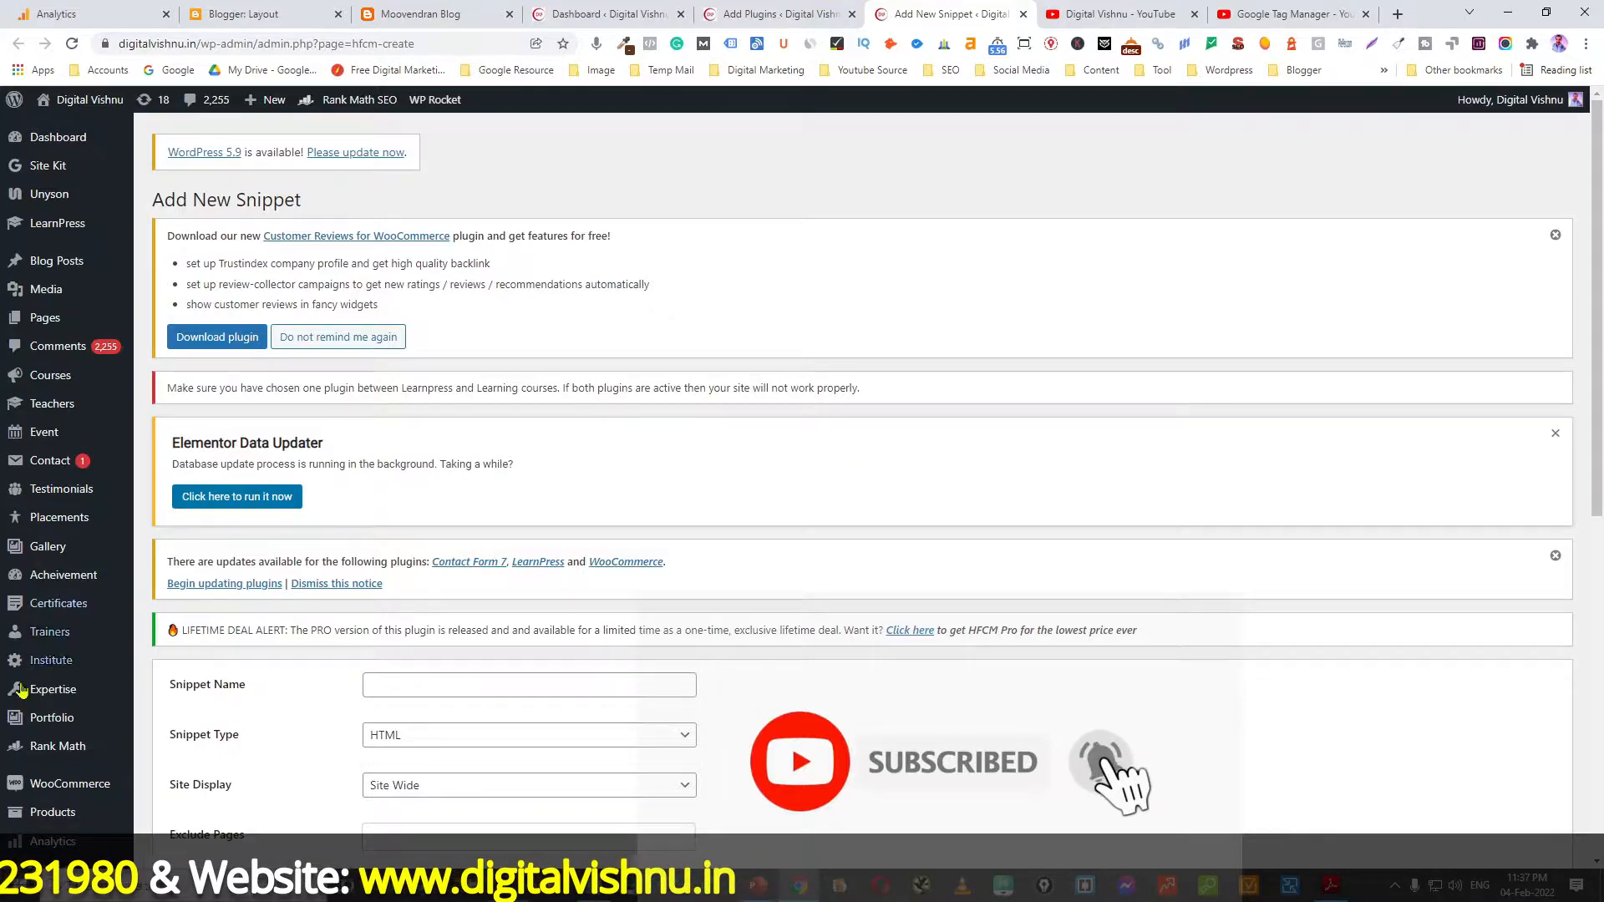
Name the new snippet Google Analytics Tracking and keep HTML as its snippet type.
scroll(819, 566, "down", 5)
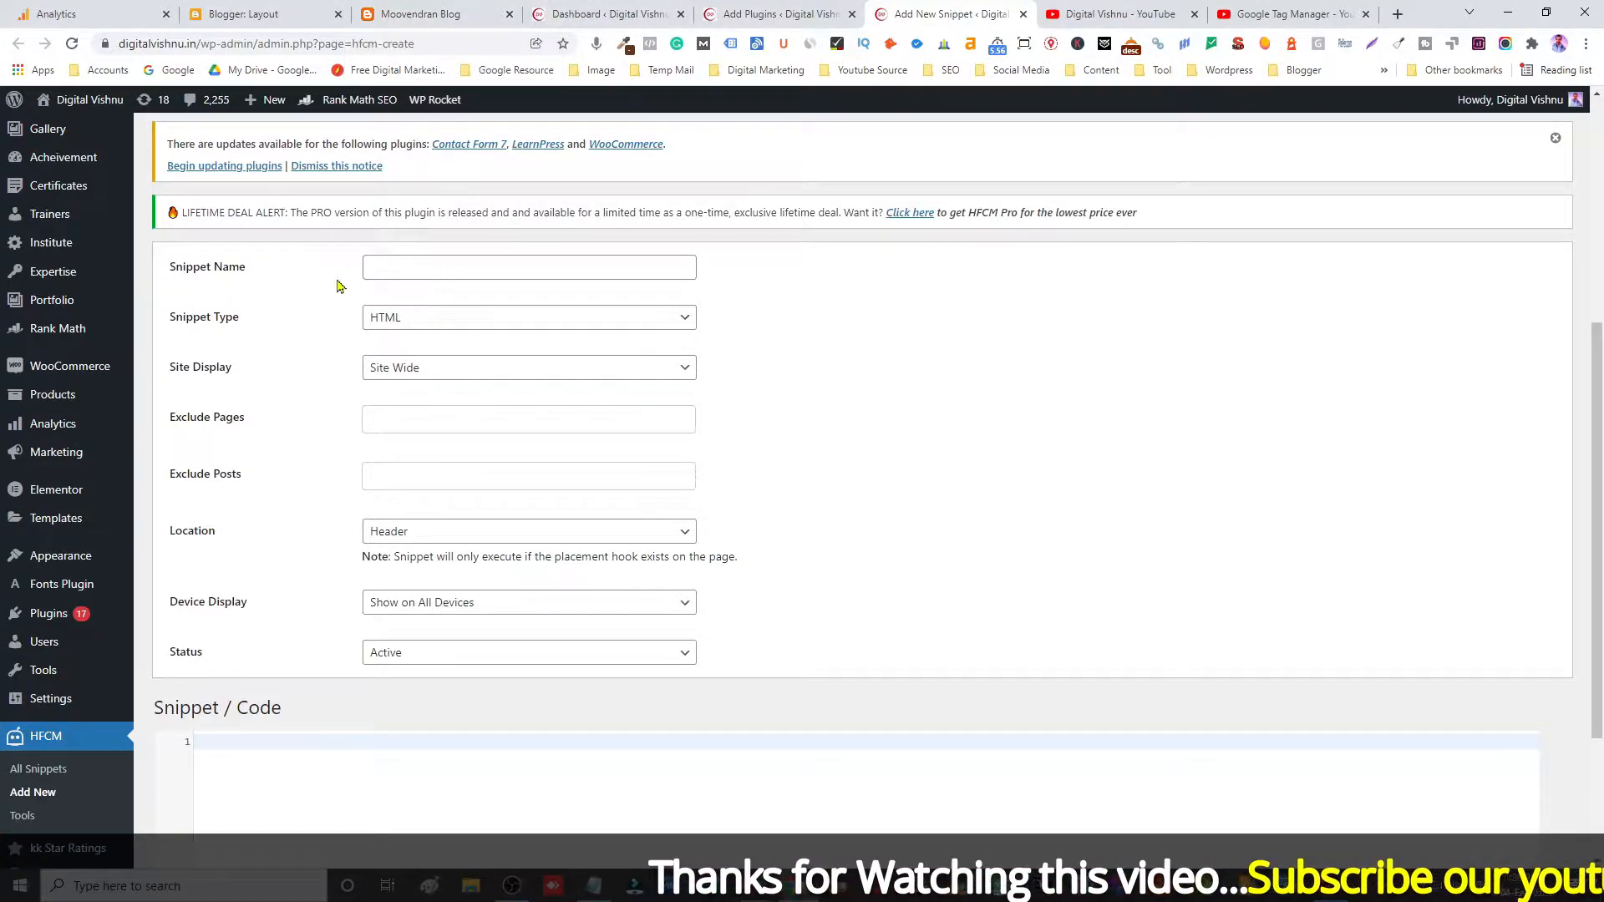
left_click(400, 270)
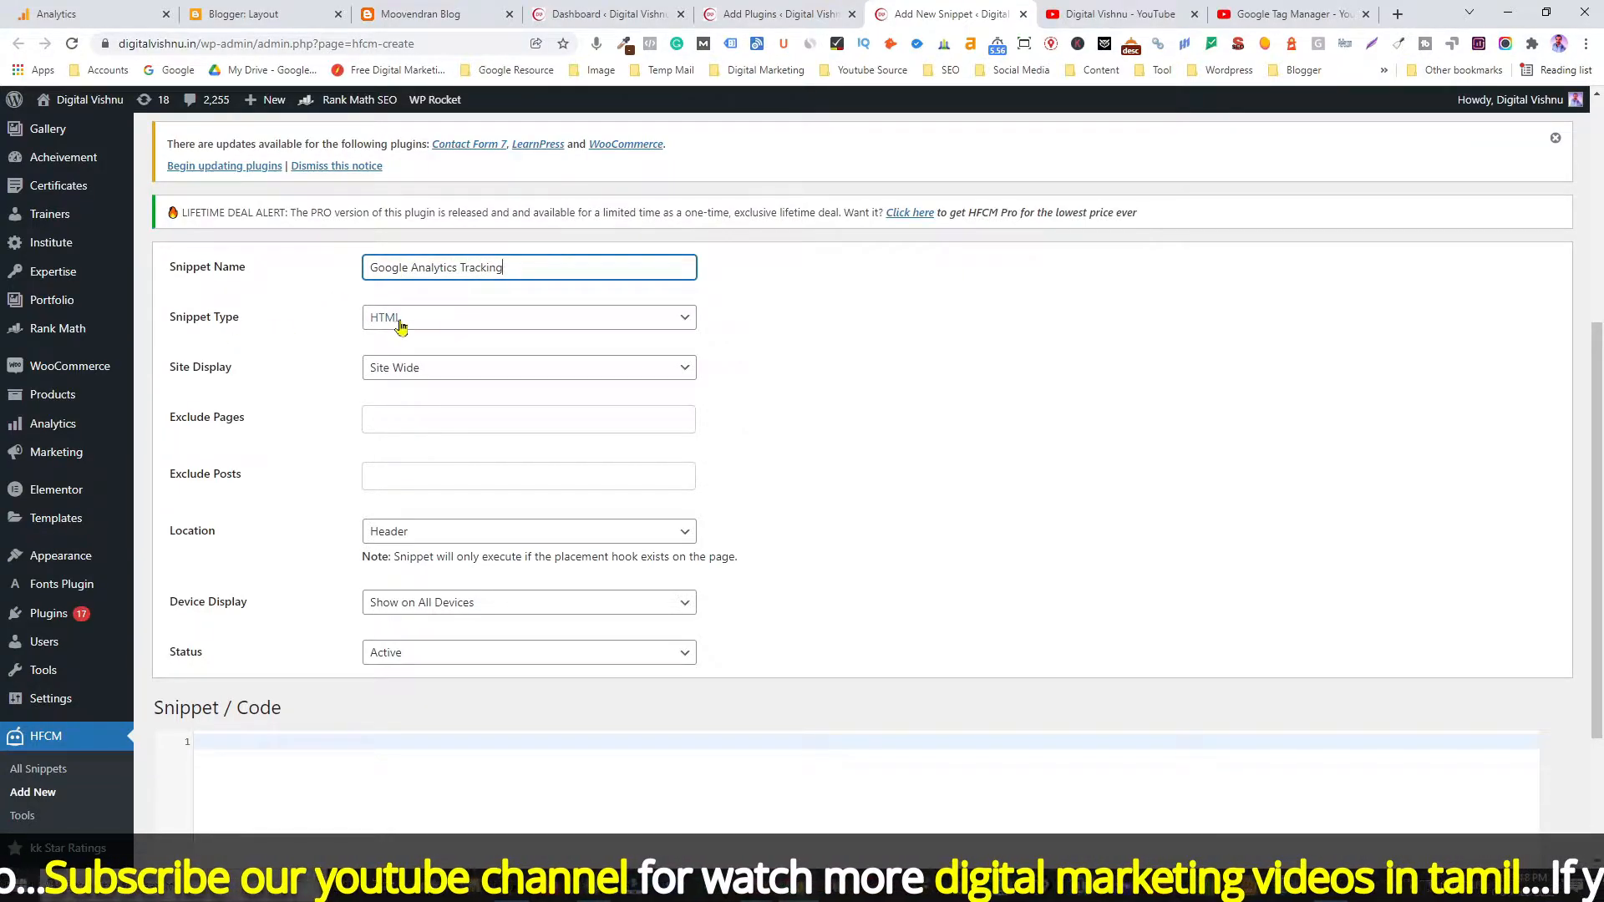
left_click(432, 325)
left_click(339, 309)
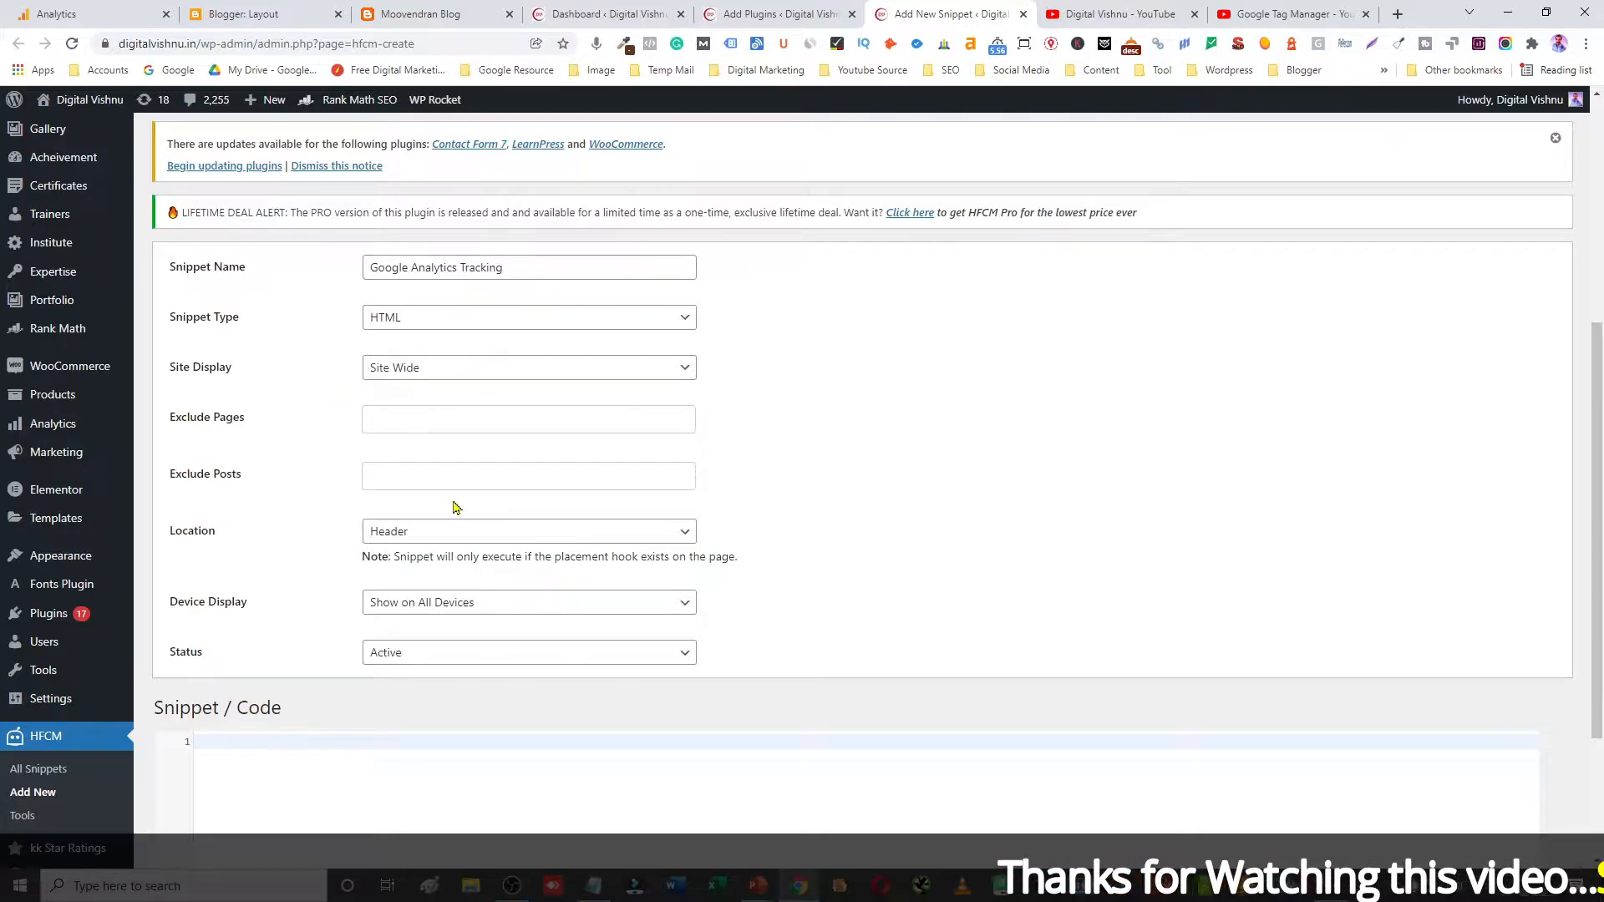
scroll(451, 505, "down", 1)
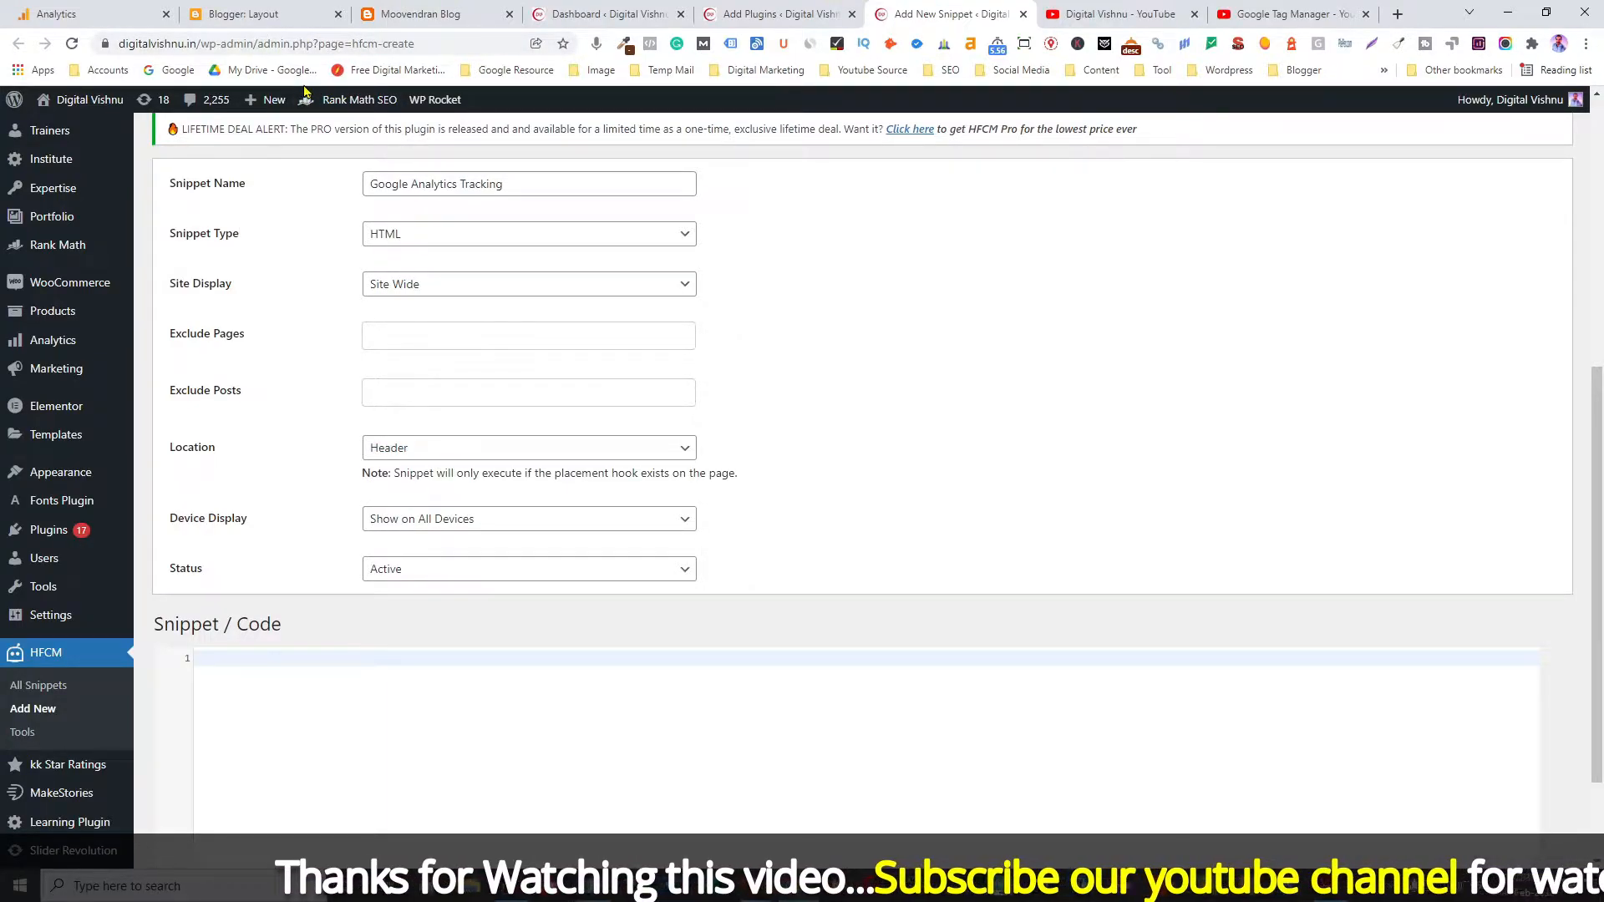
Switch to Google Analytics, check where the Global Site Tag belongs, and copy the complete gtag.js tracking code.
left_click(92, 13)
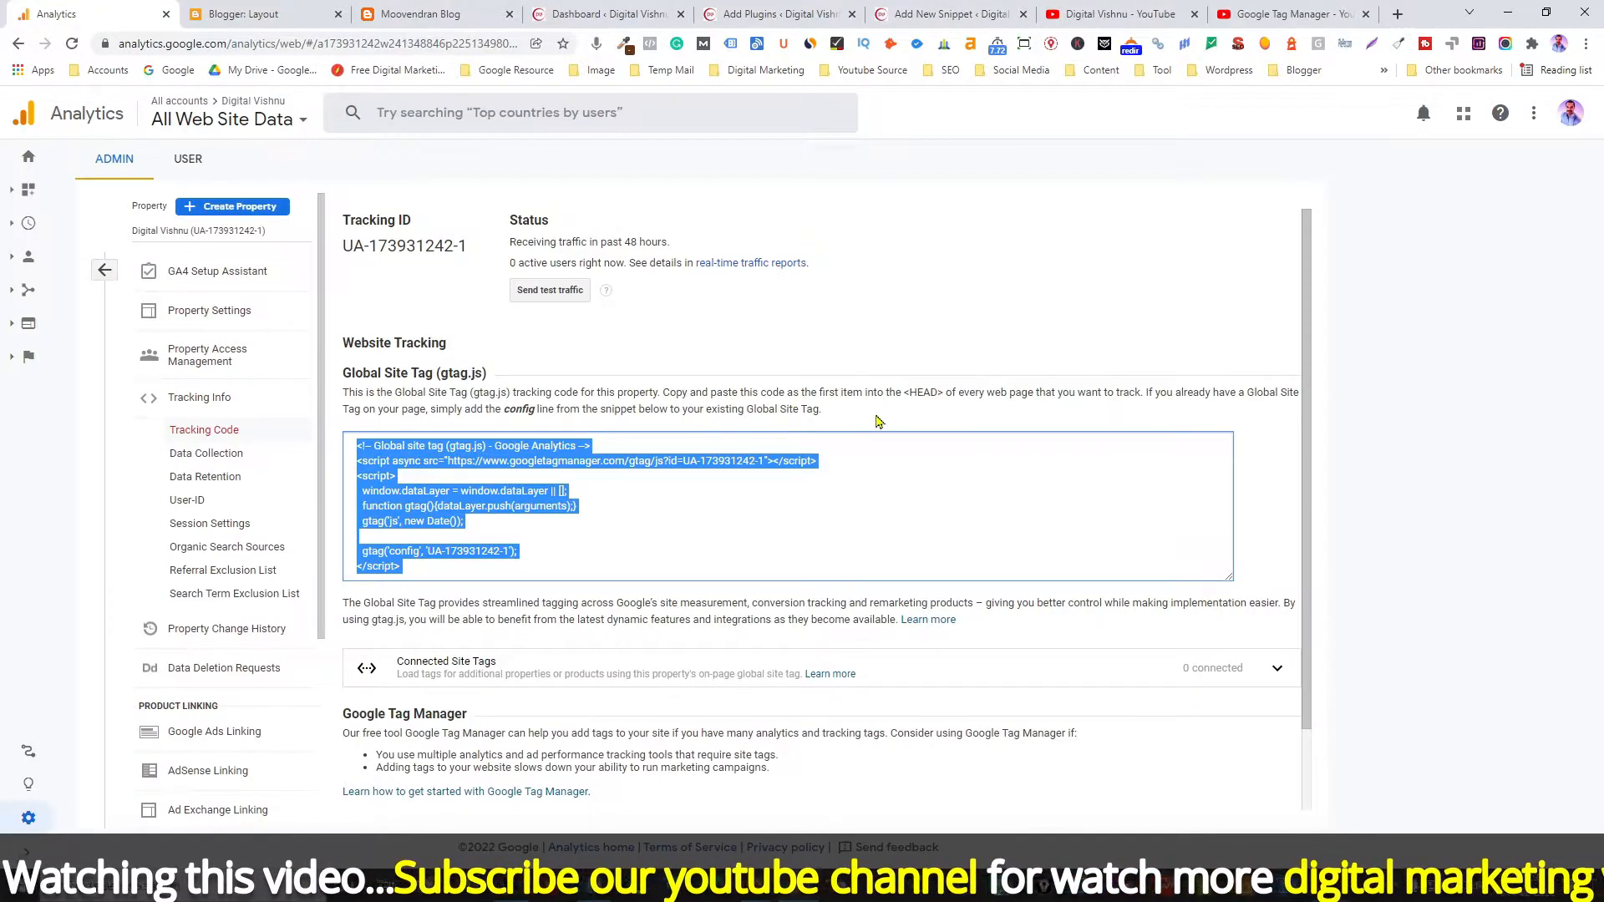
left_click_drag(817, 392, 942, 395)
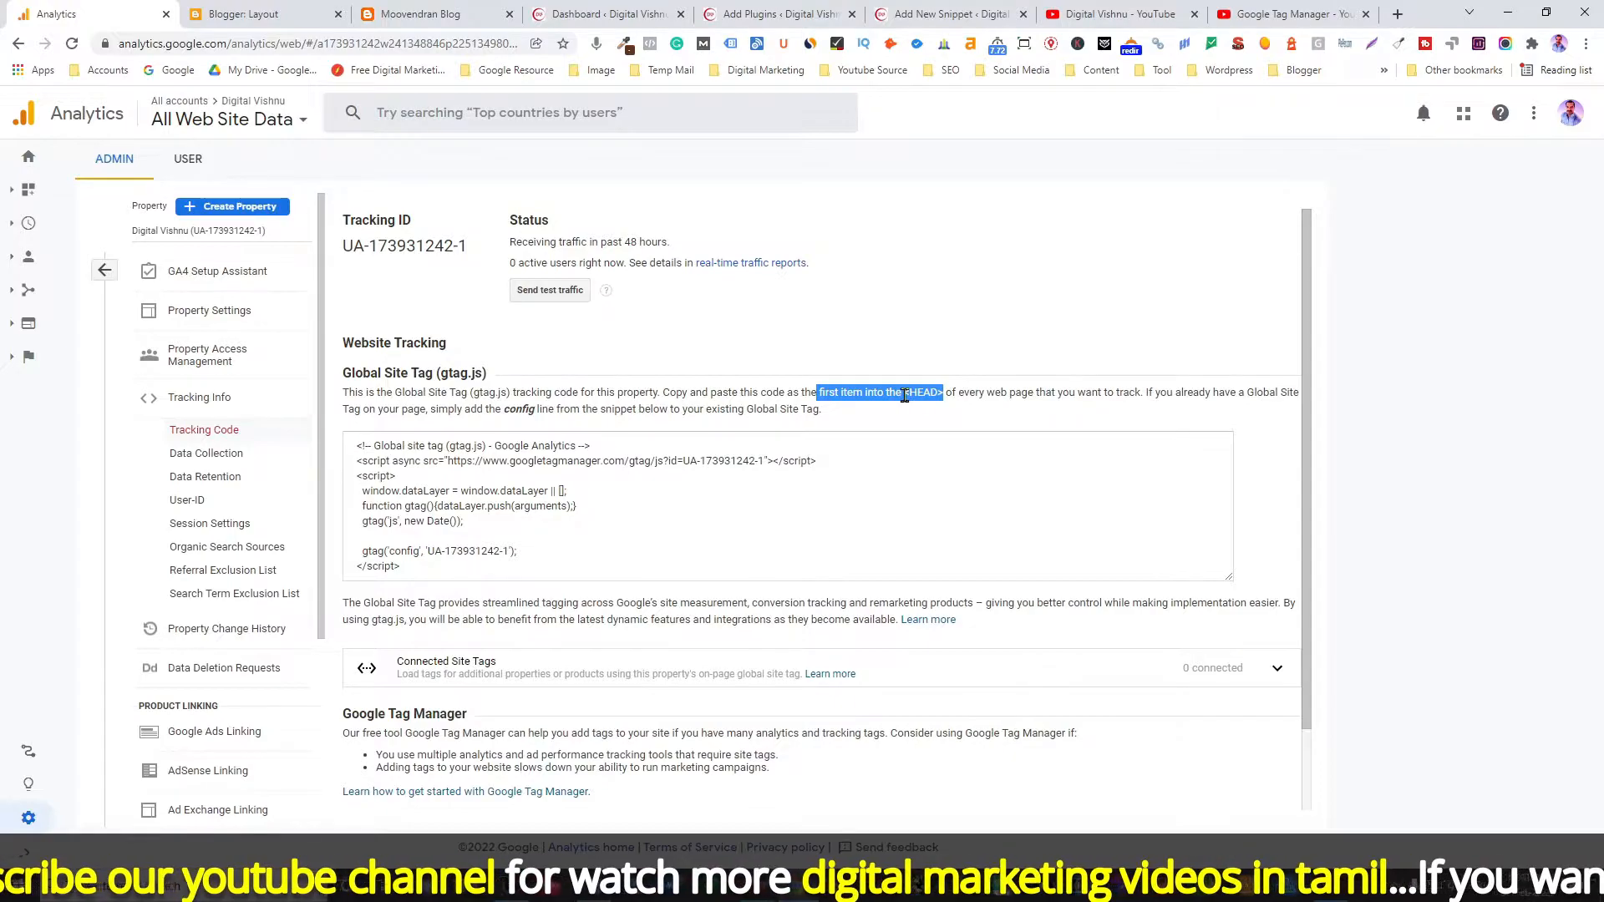
left_click(459, 543)
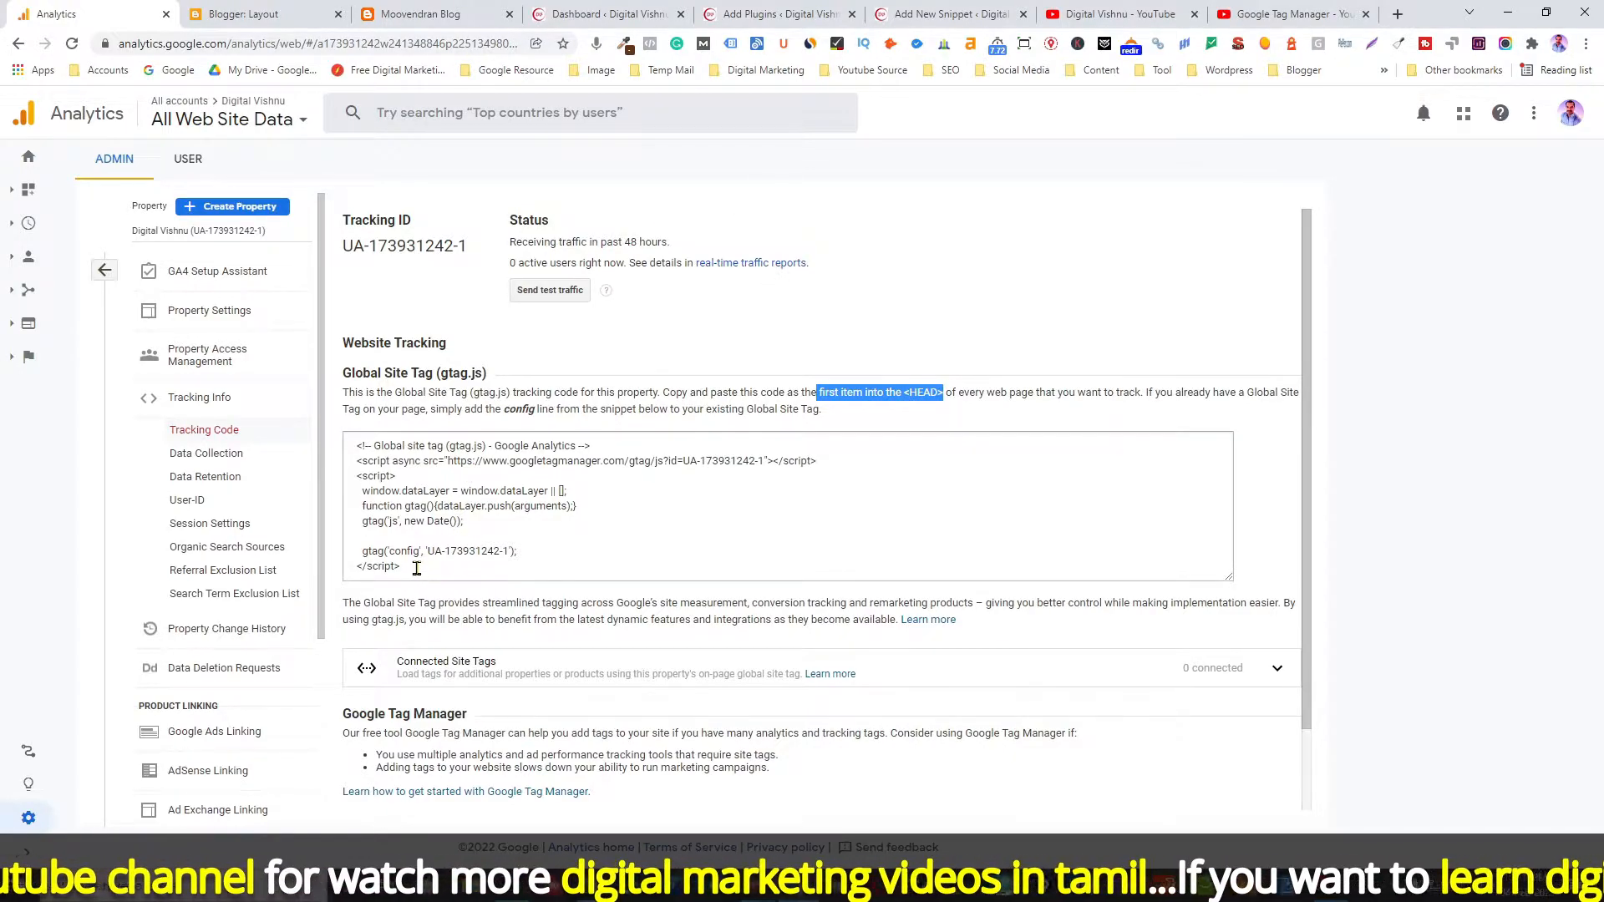
right_click(398, 456)
left_click(431, 470)
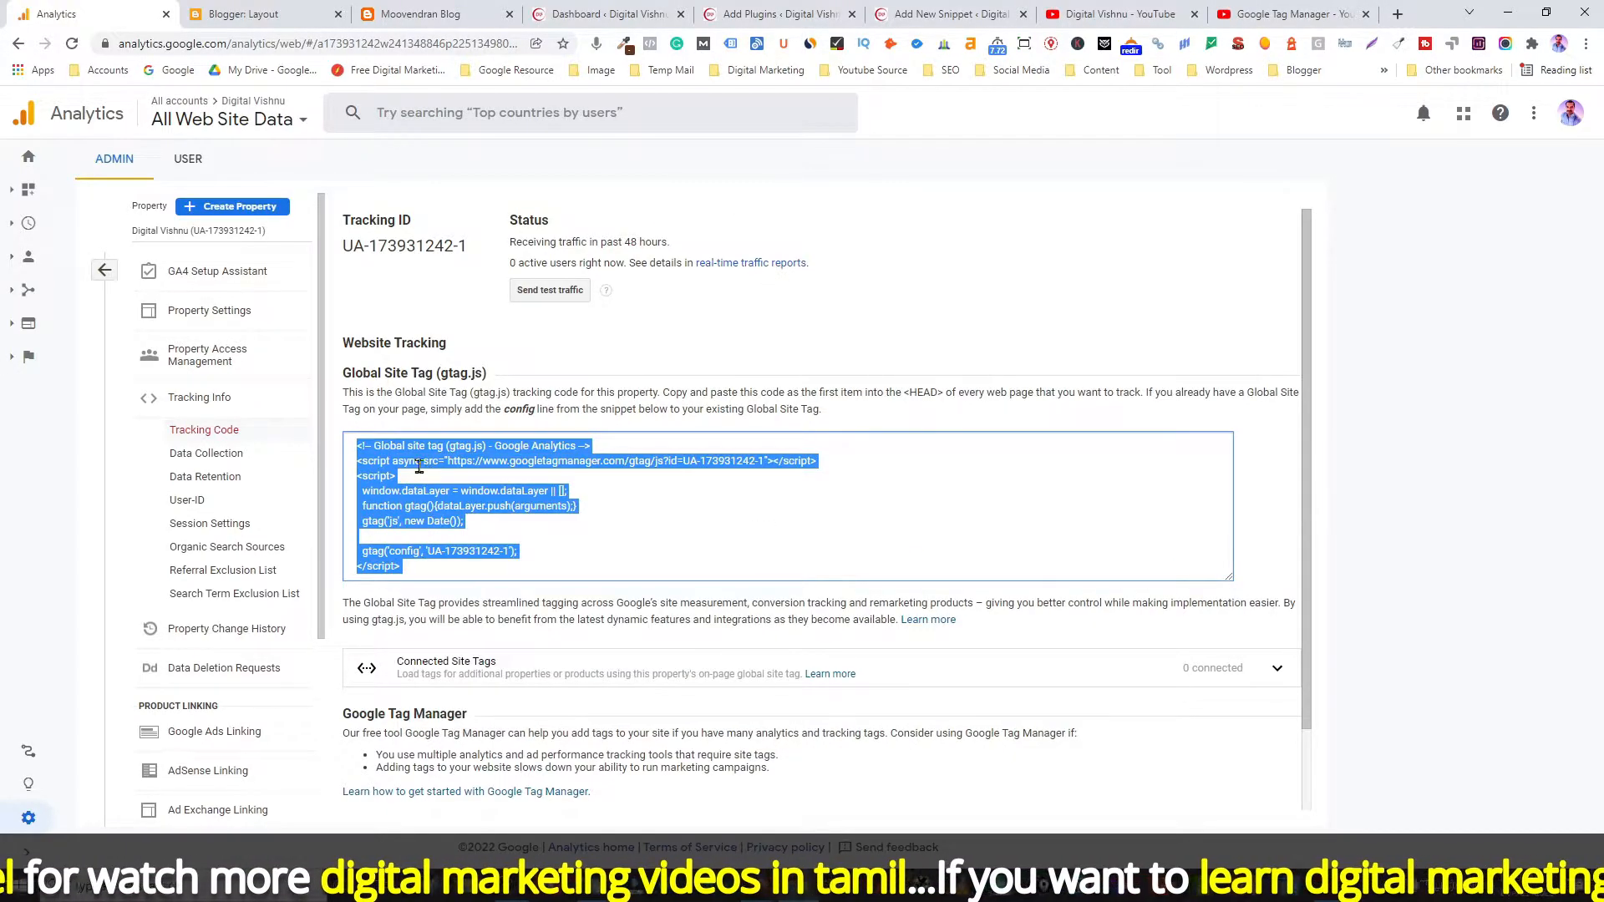
Return to the HFCM snippet form, keep Show on All Devices, and paste the Google Analytics tracking code as the snippet code.
left_click(952, 14)
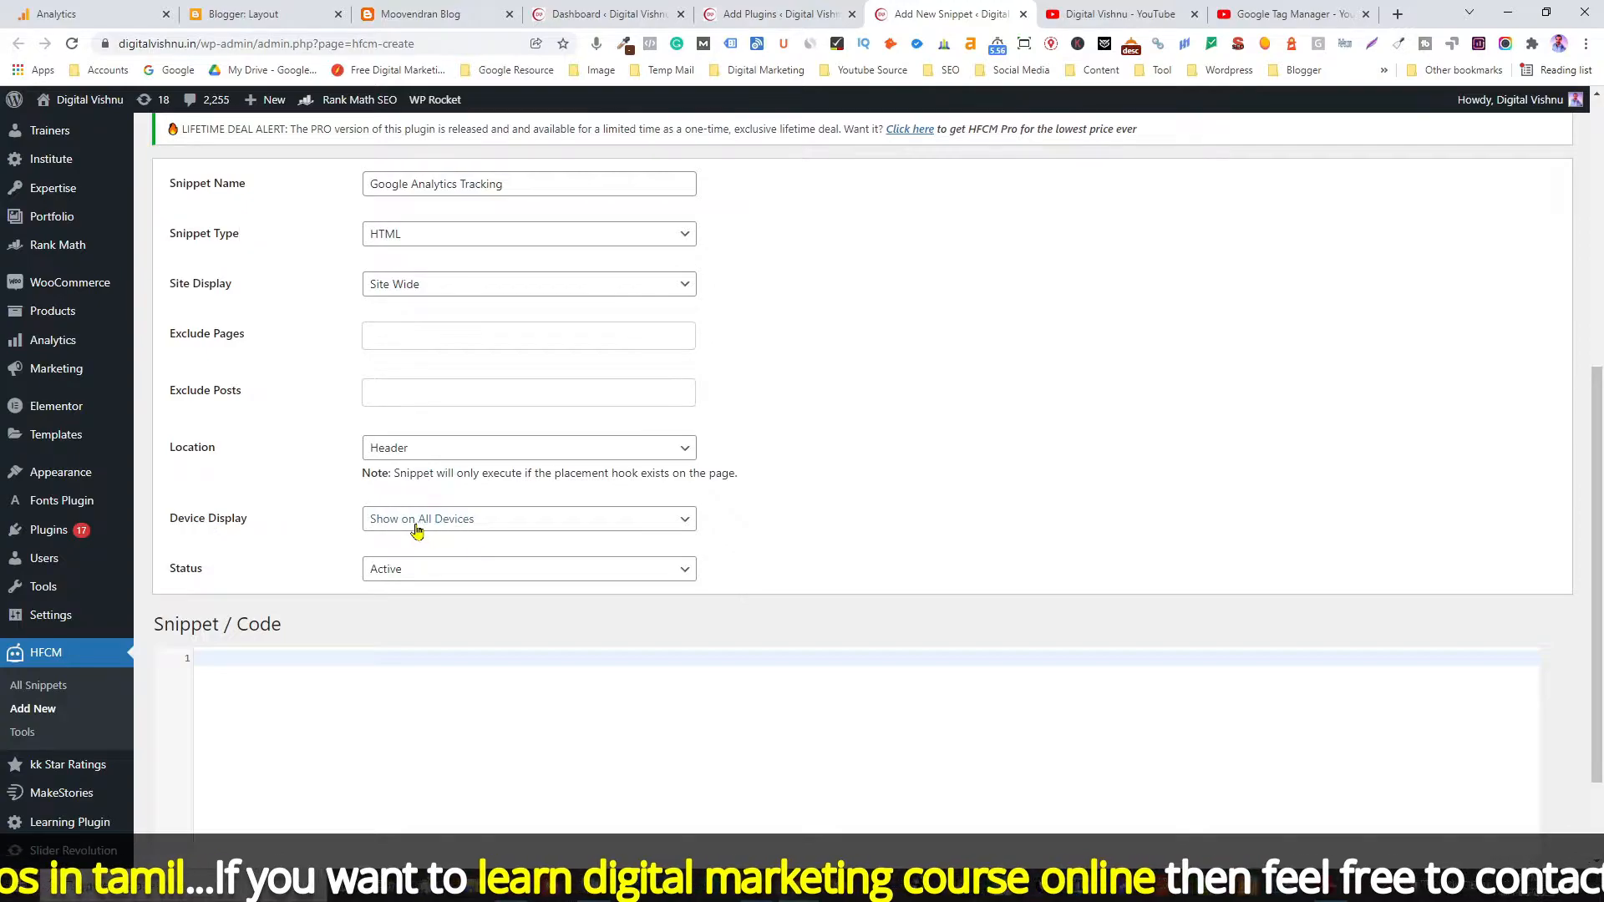
left_click(490, 528)
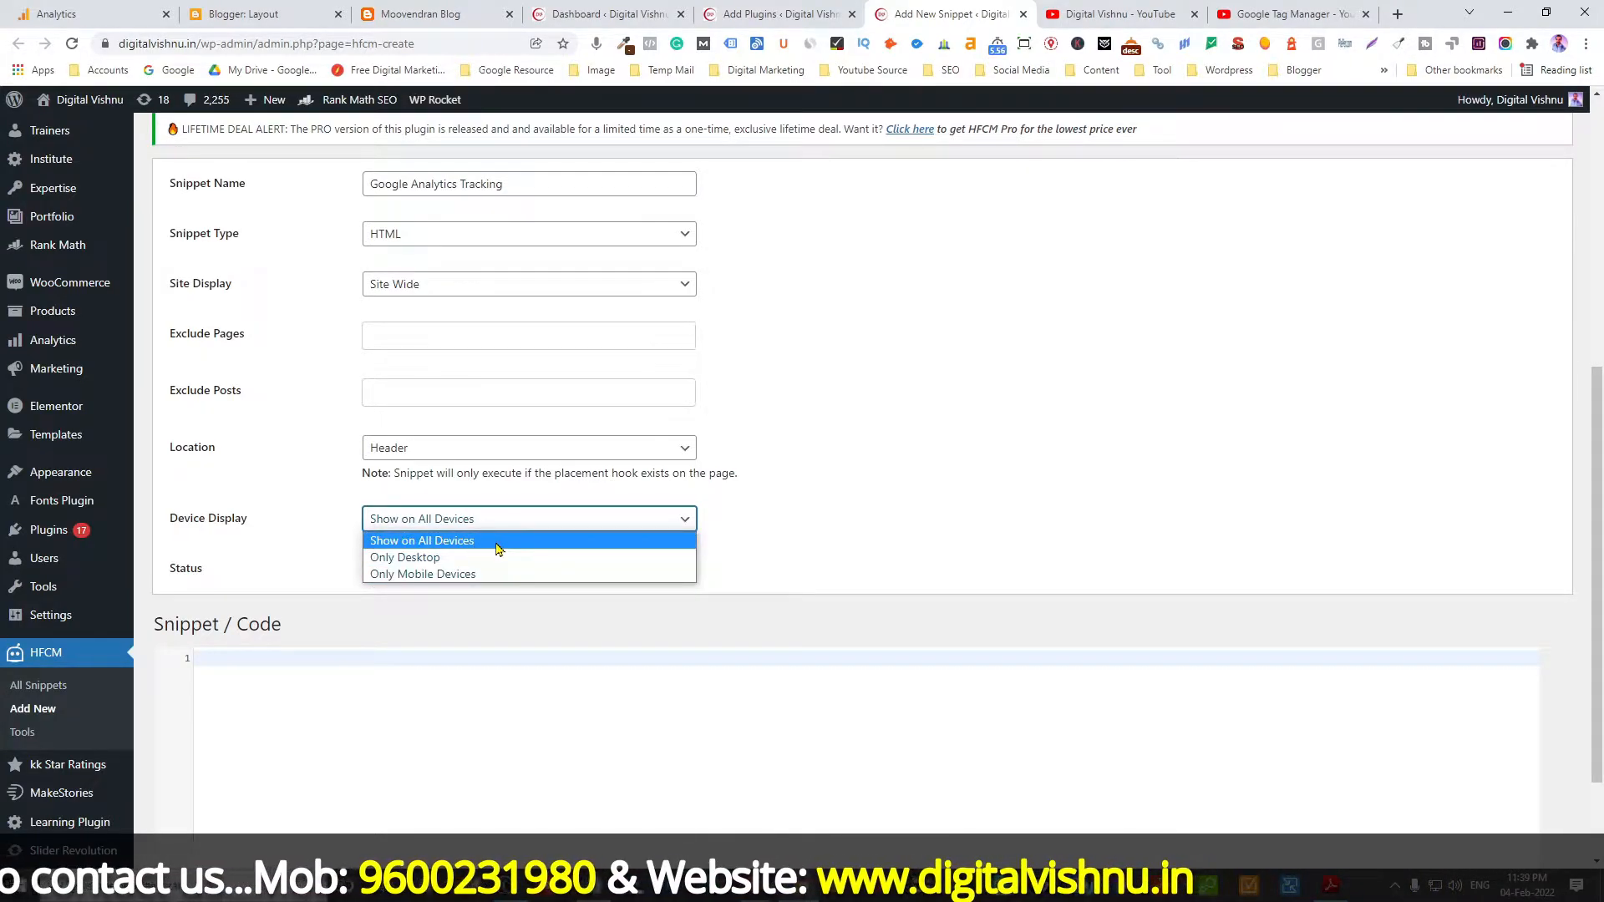
left_click(785, 531)
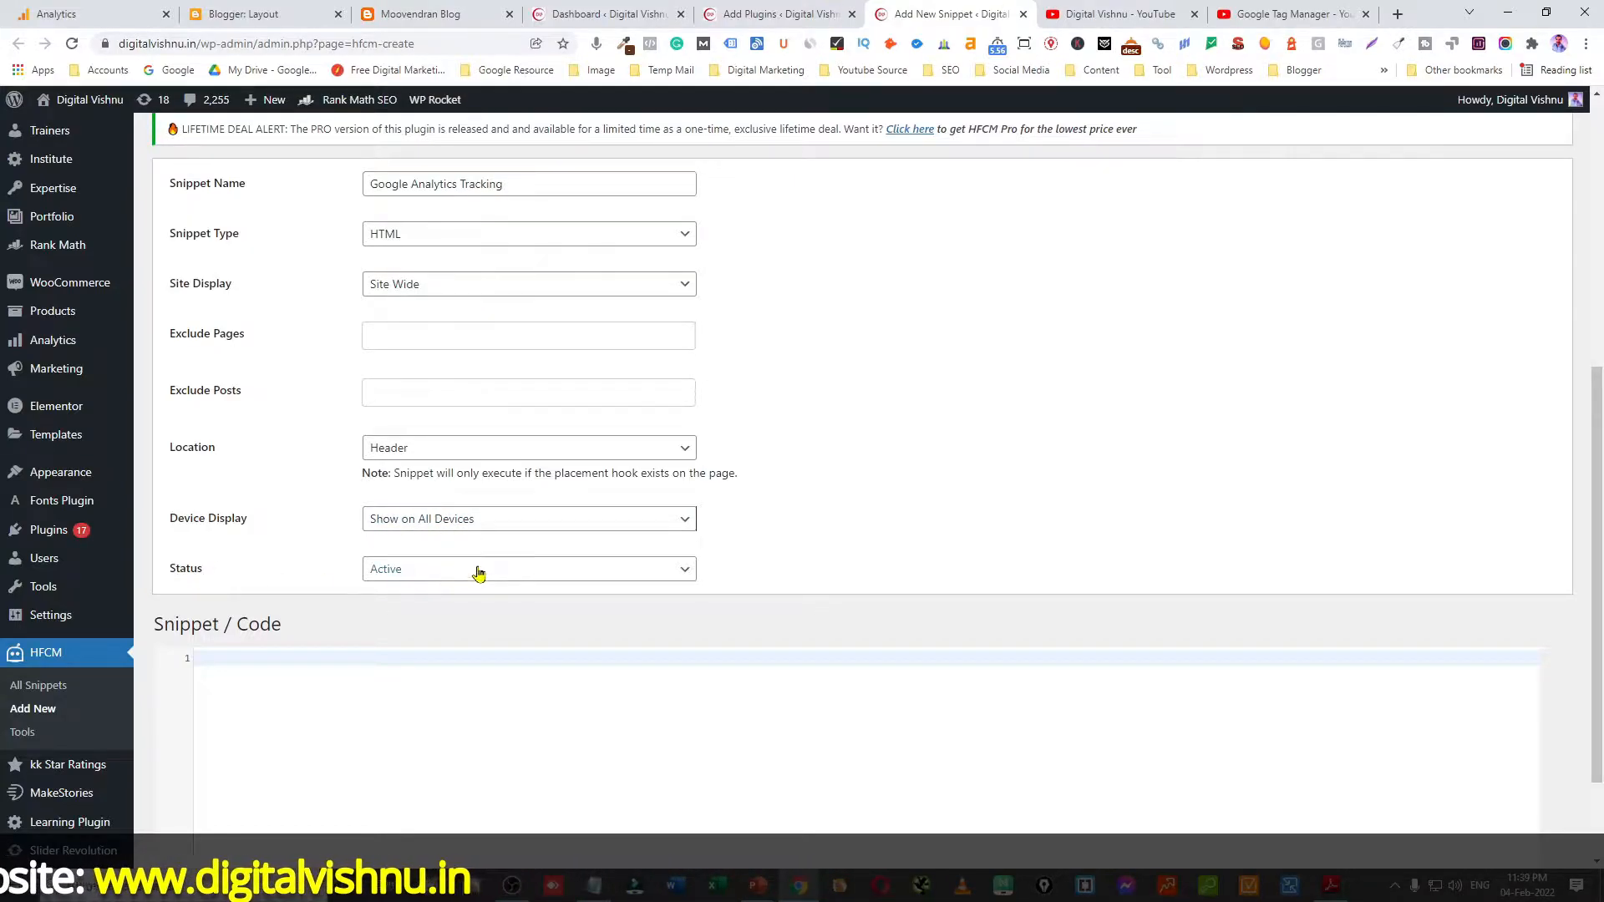
right_click(473, 666)
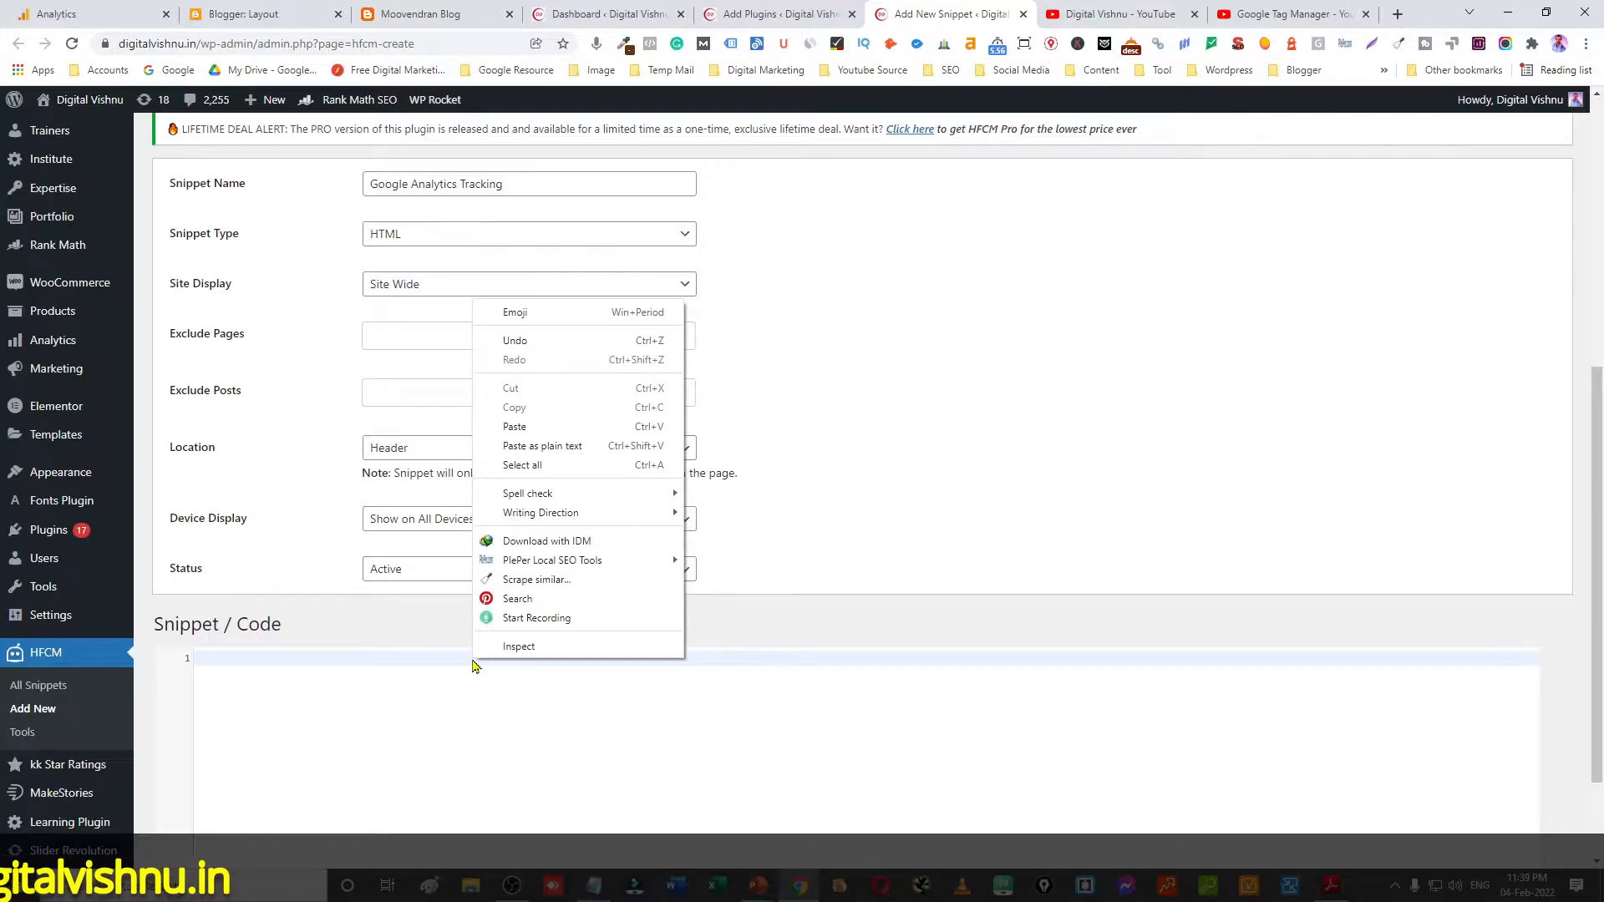
left_click(545, 429)
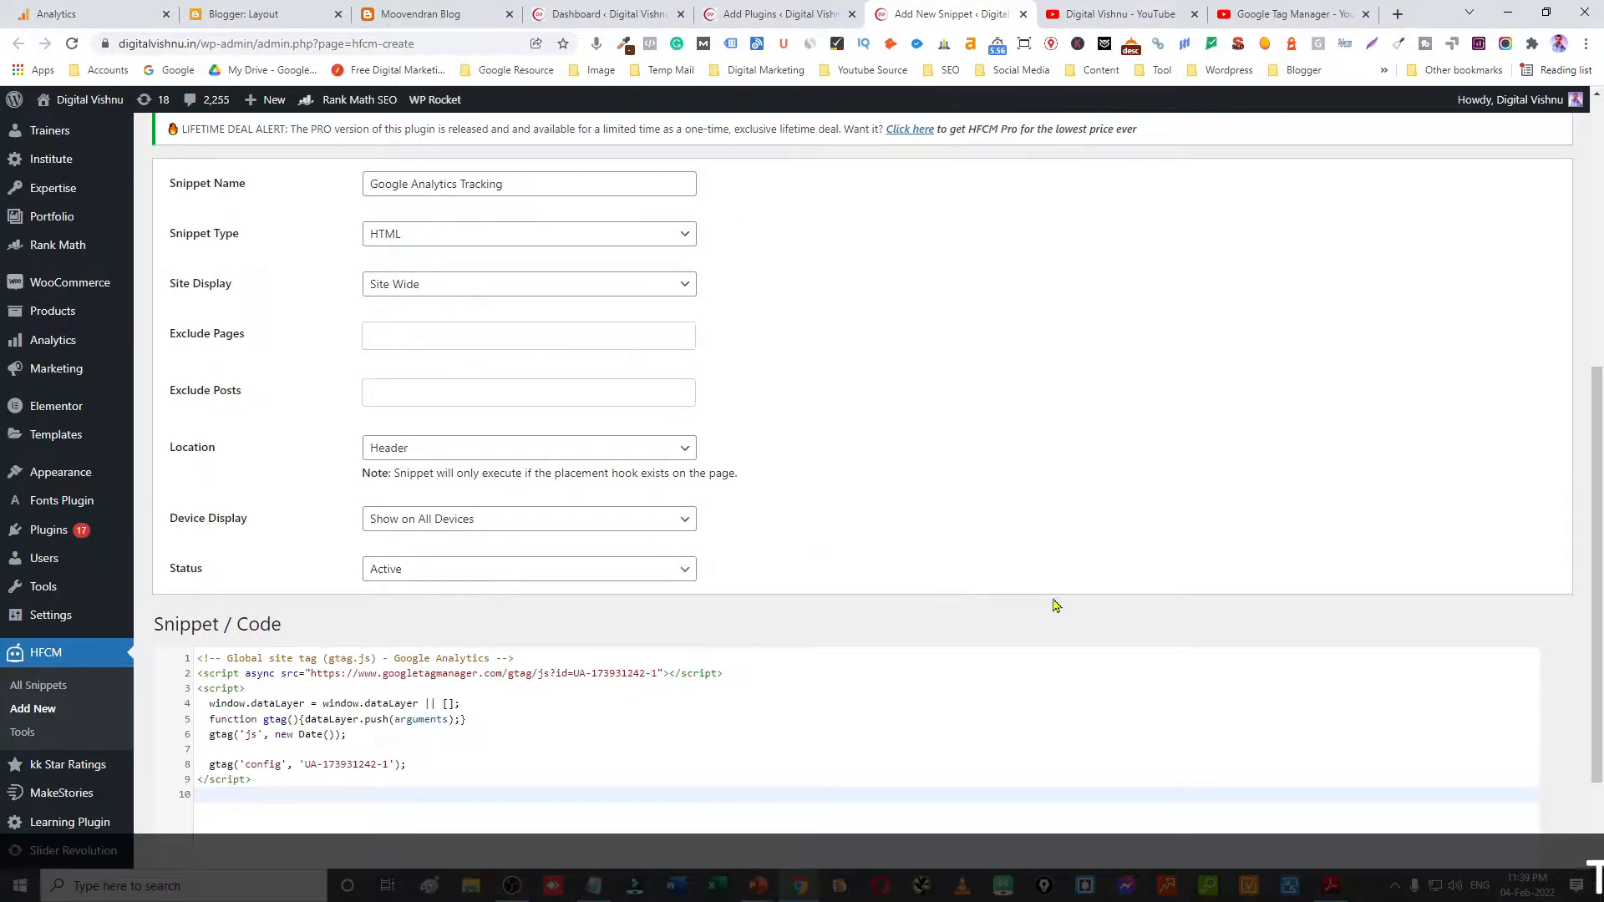
scroll(1066, 602, "down", 2)
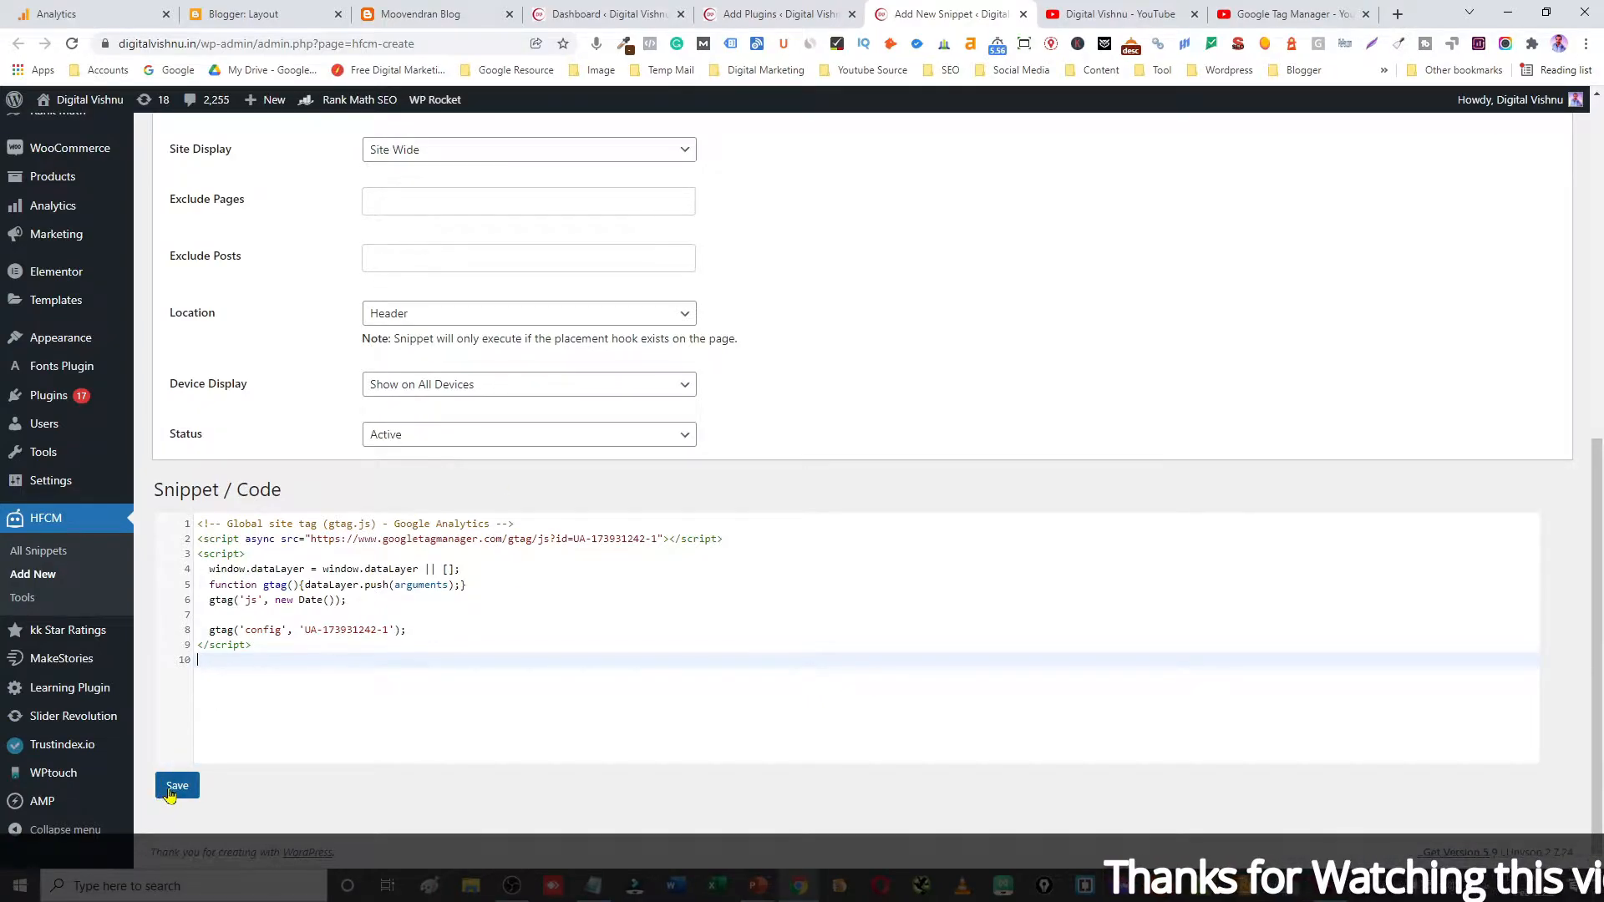
Open the WordPress Theme Editor in a separate browser tab and load the traininginstitute theme's header.php file.
scroll(644, 605, "up", 5)
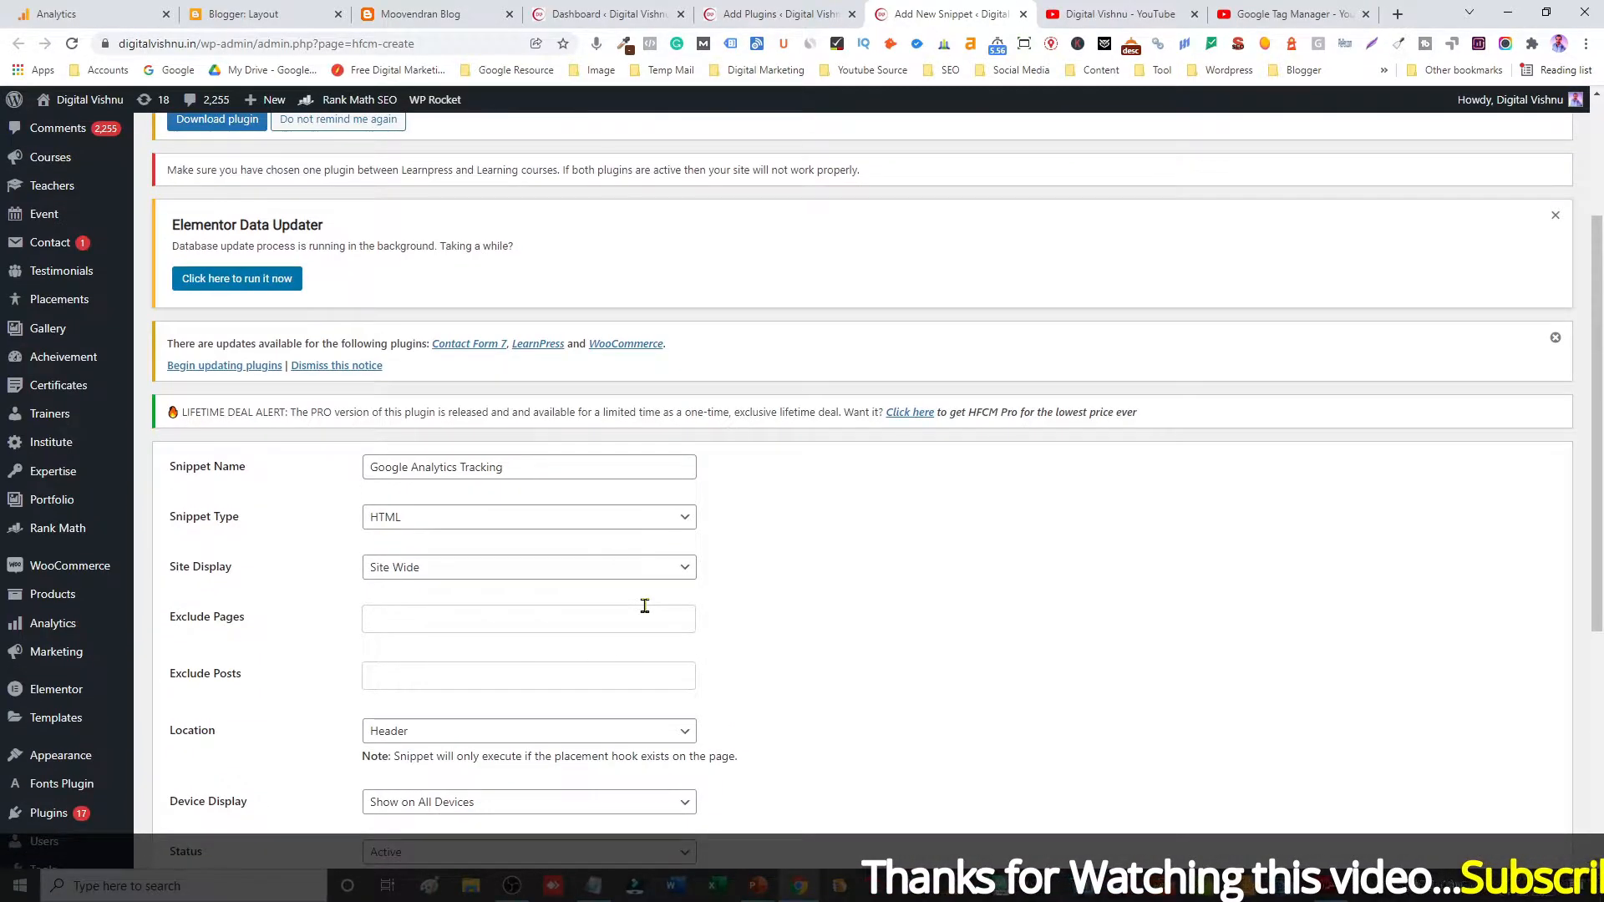
scroll(644, 604, "up", 3)
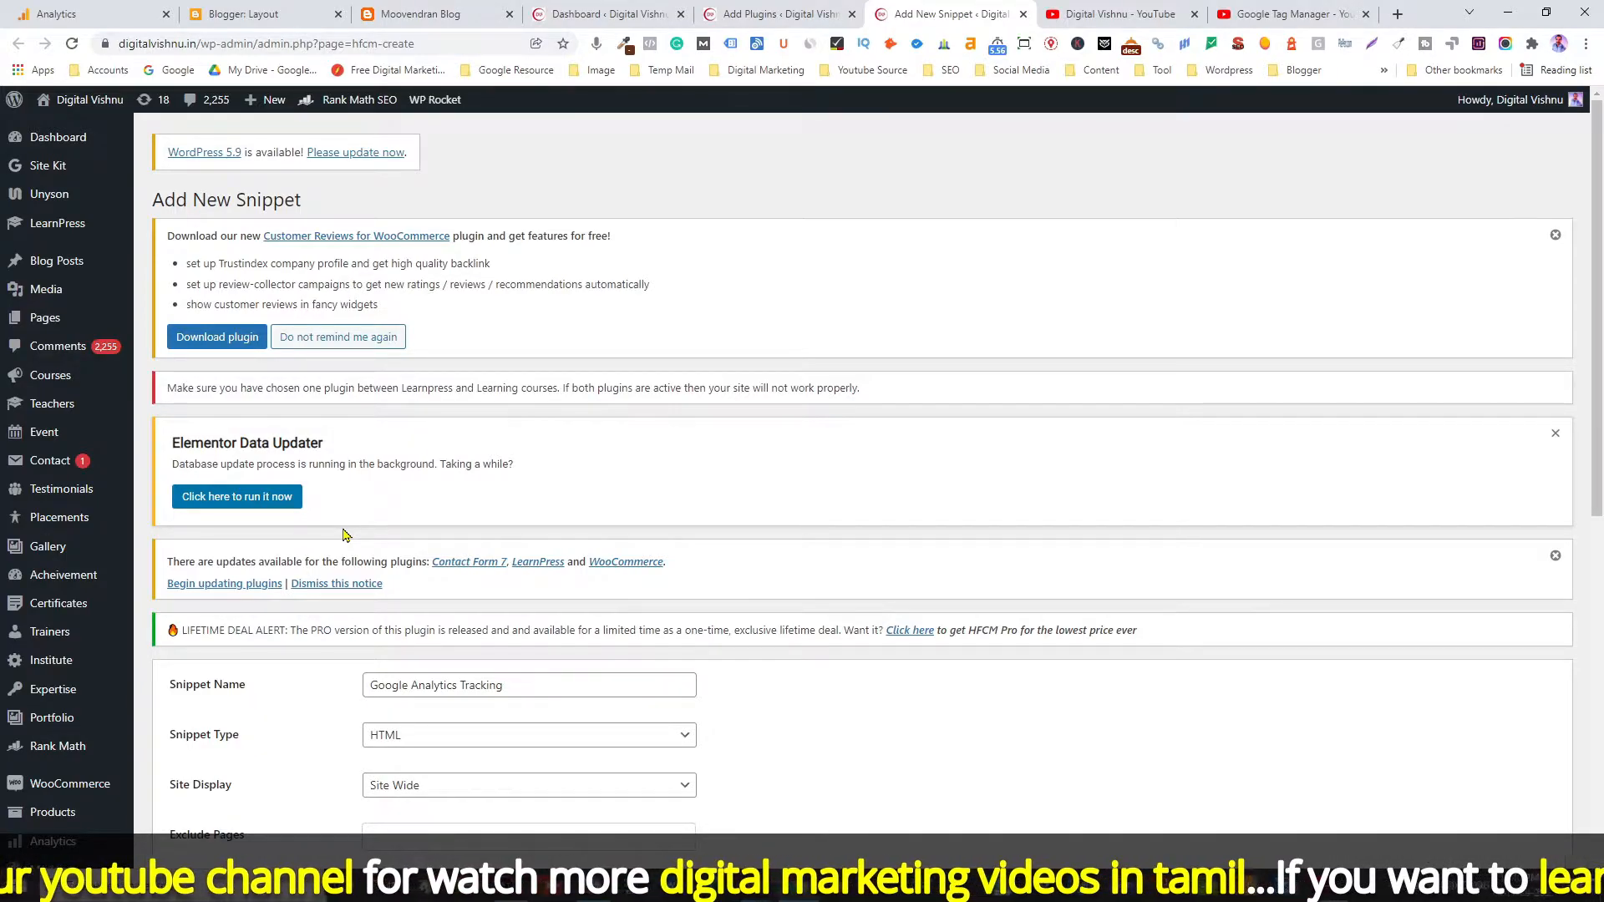
mouse_move(82, 150)
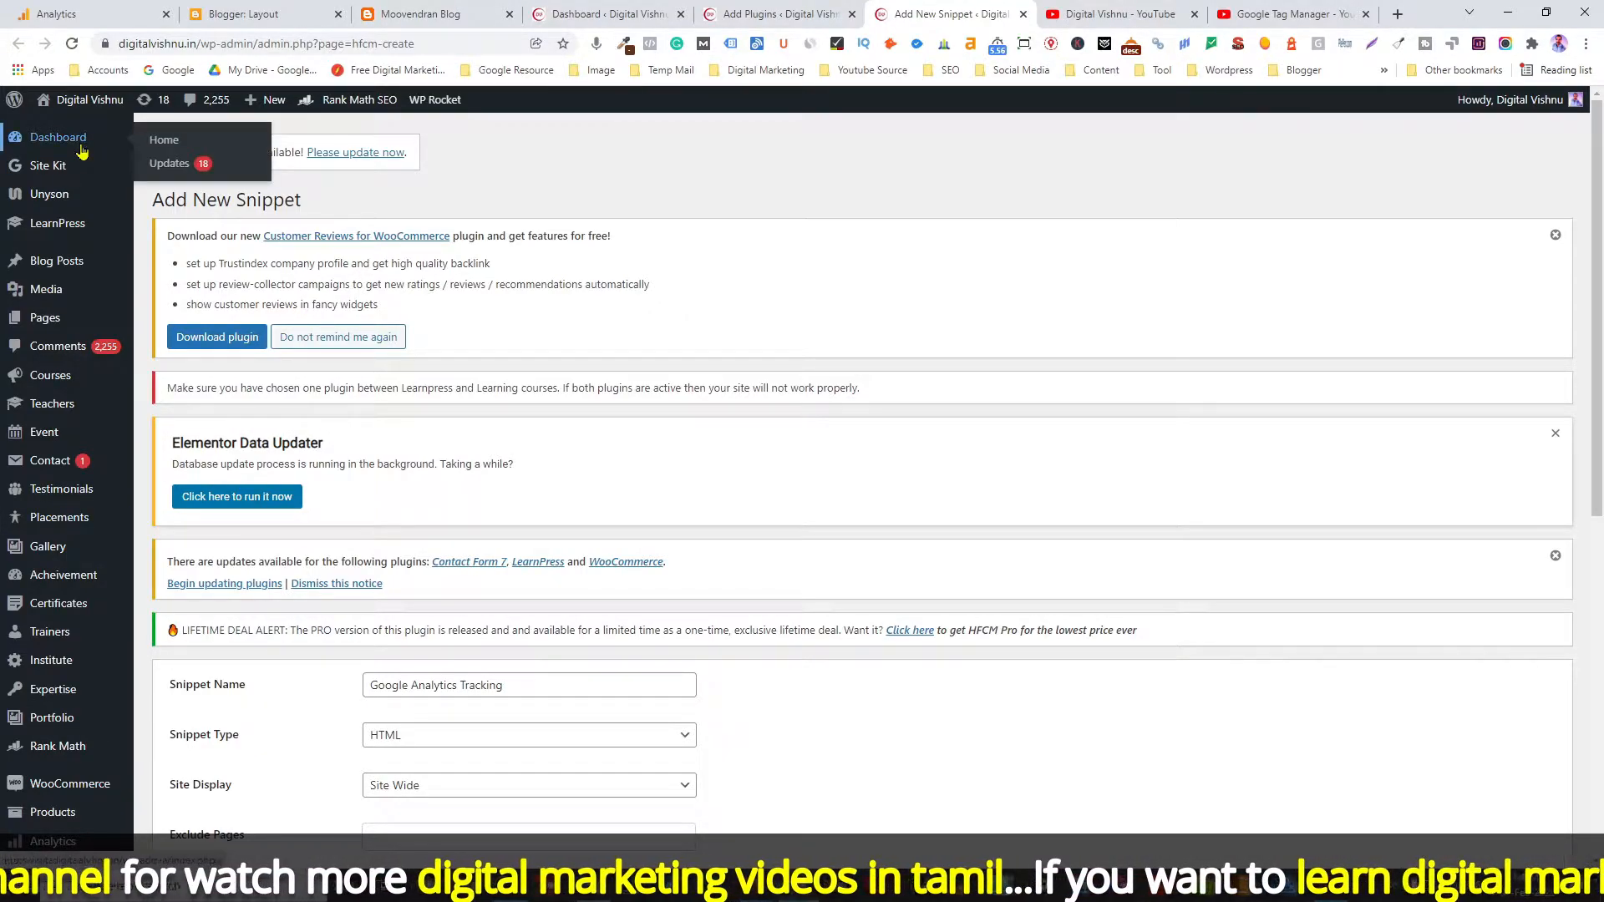
scroll(42, 460, "down", 3)
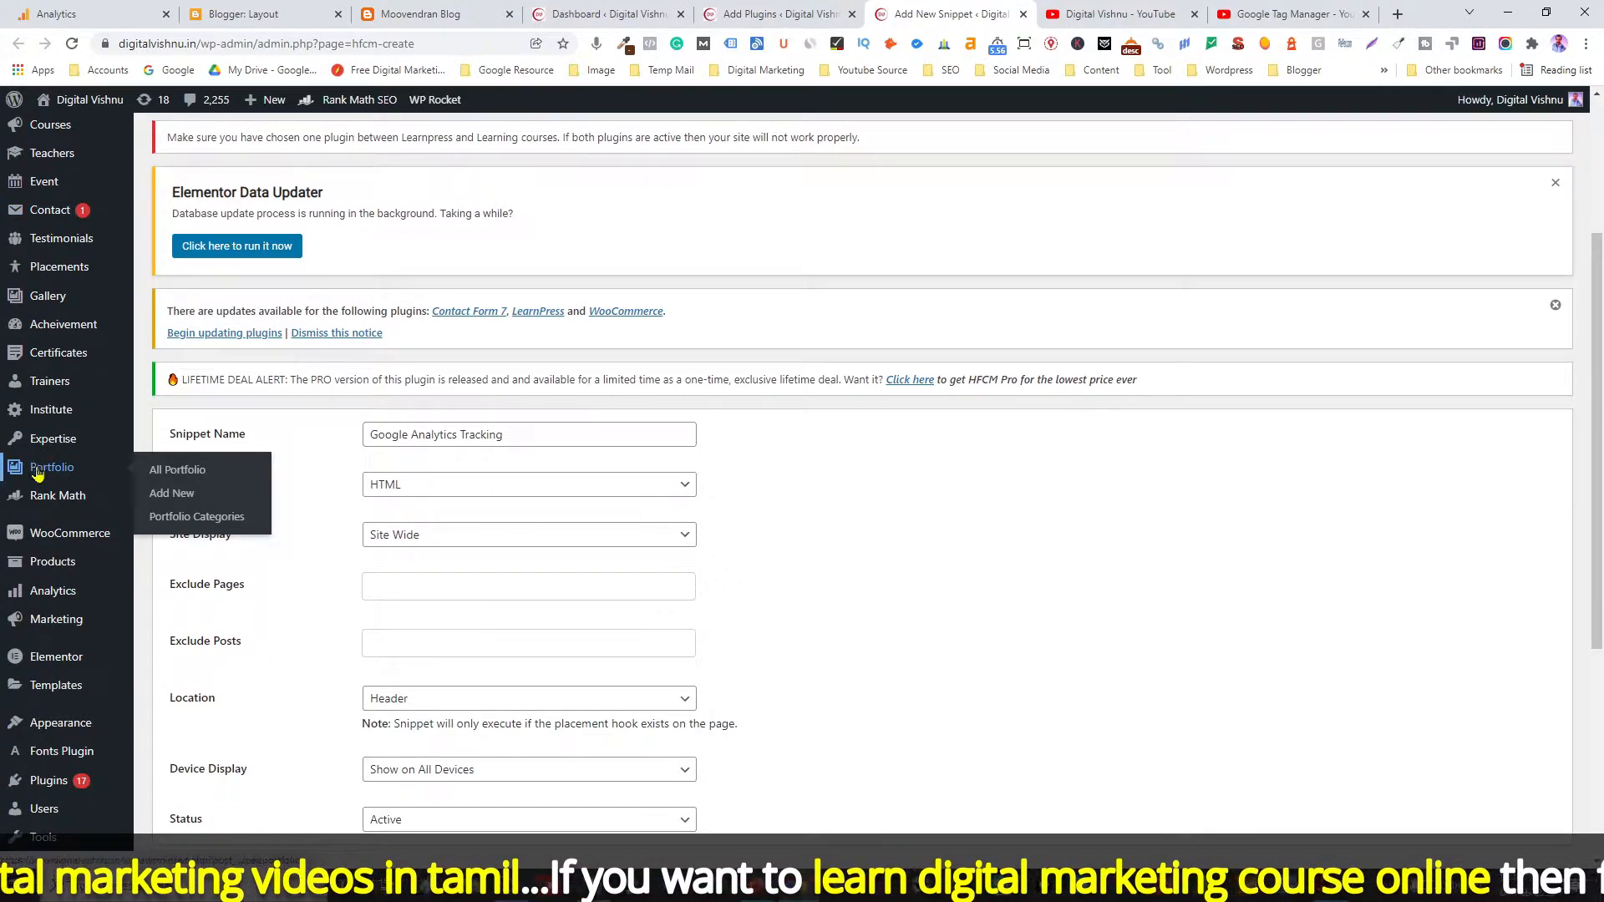
mouse_move(50, 730)
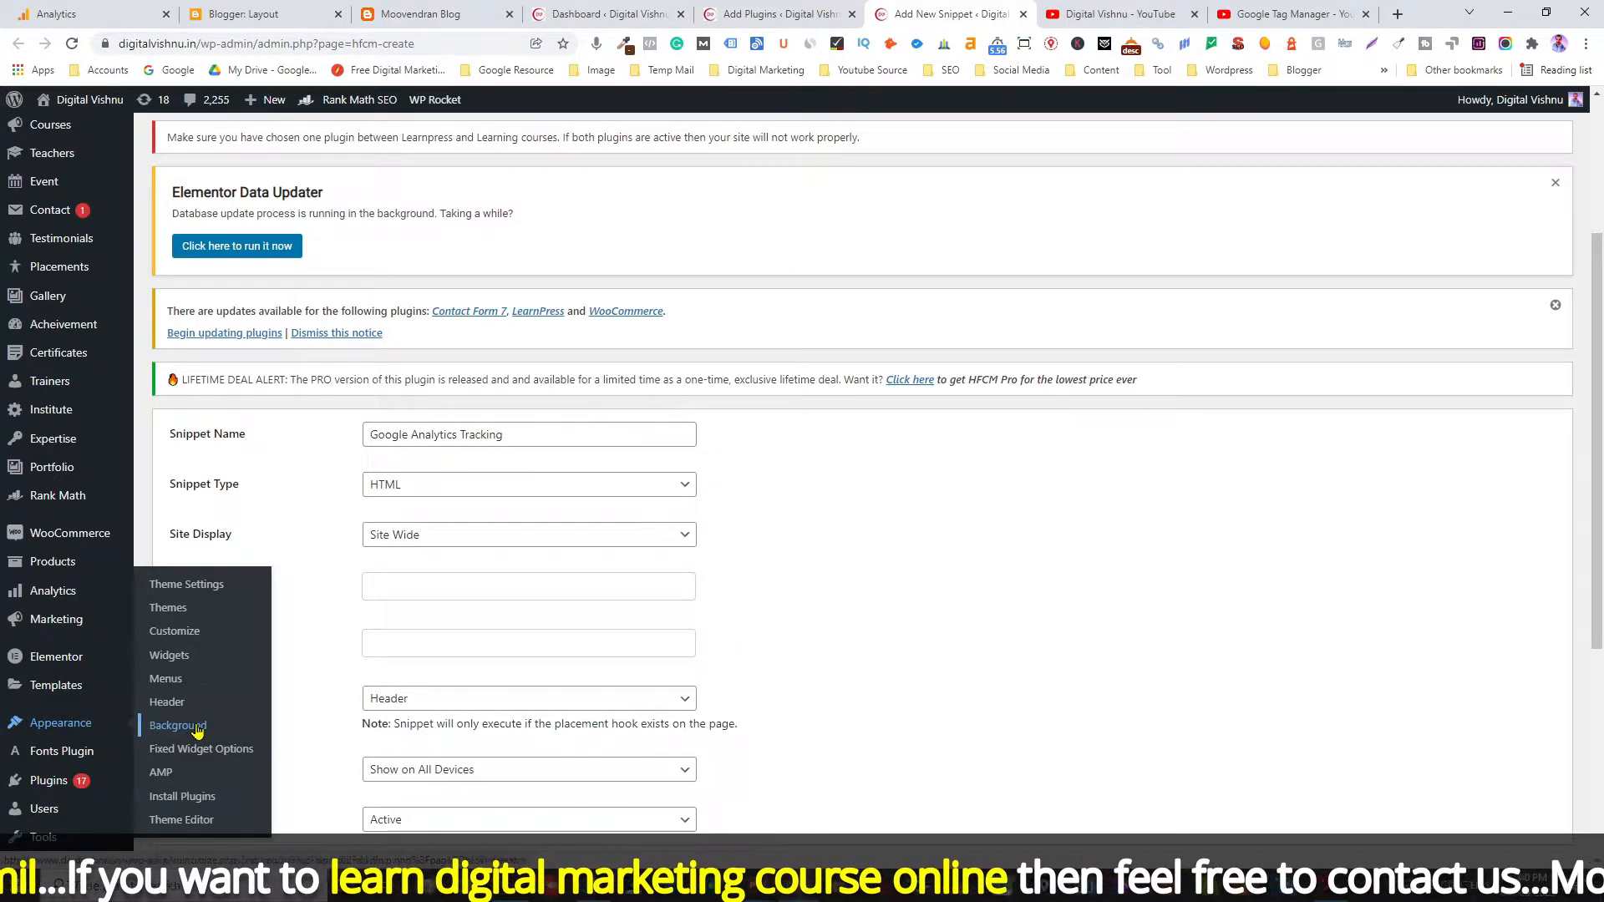
left_click(181, 820)
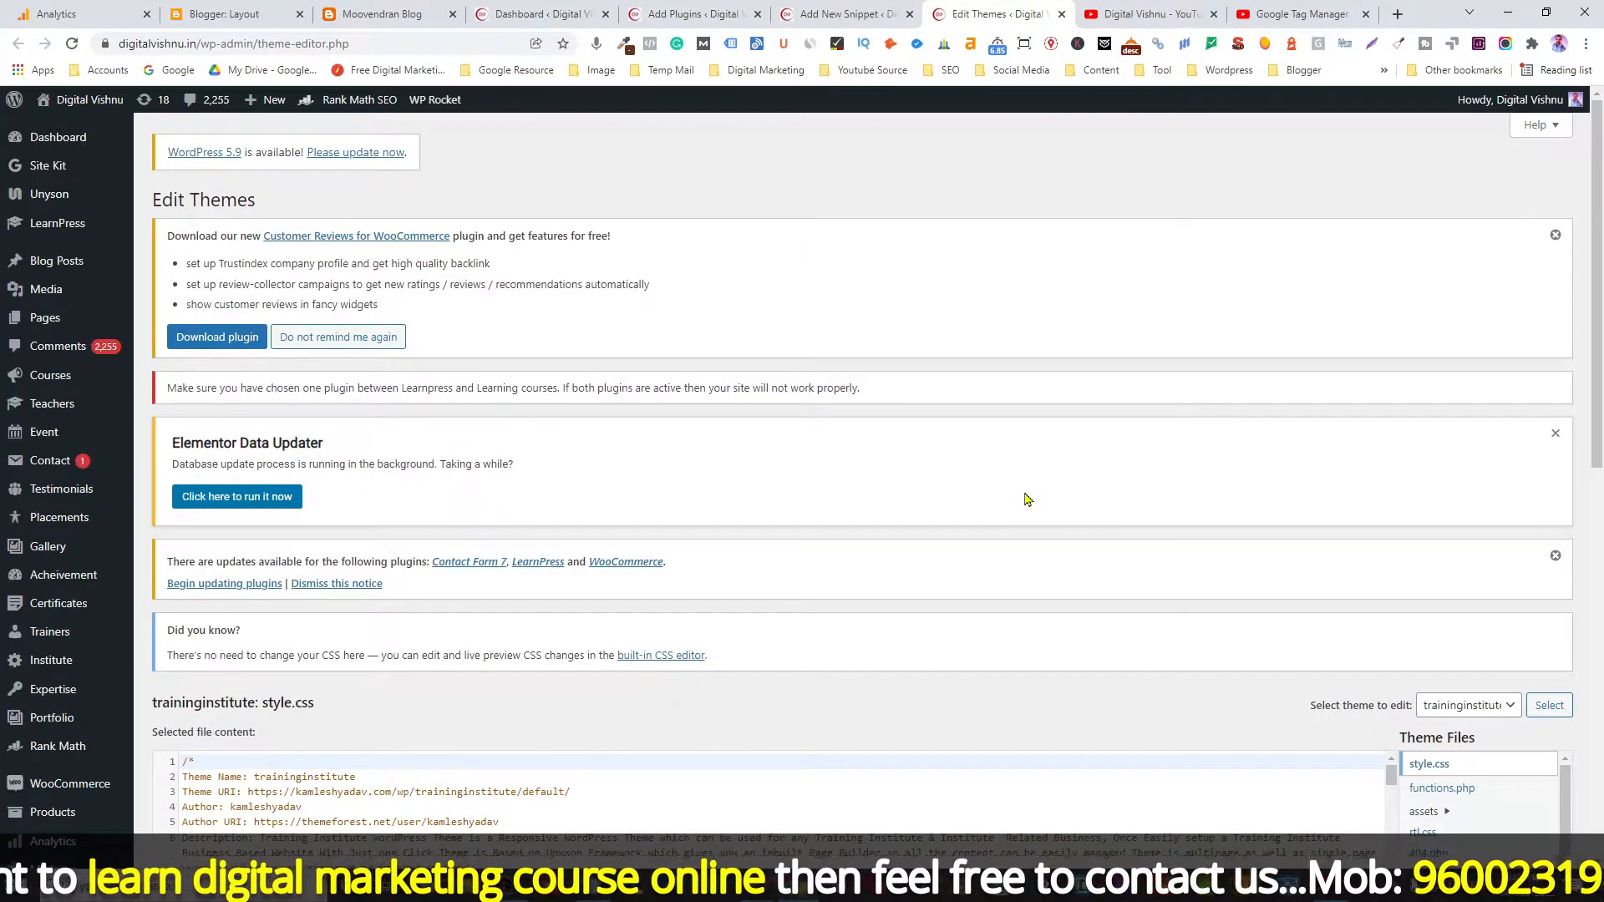
scroll(1028, 498, "down", 5)
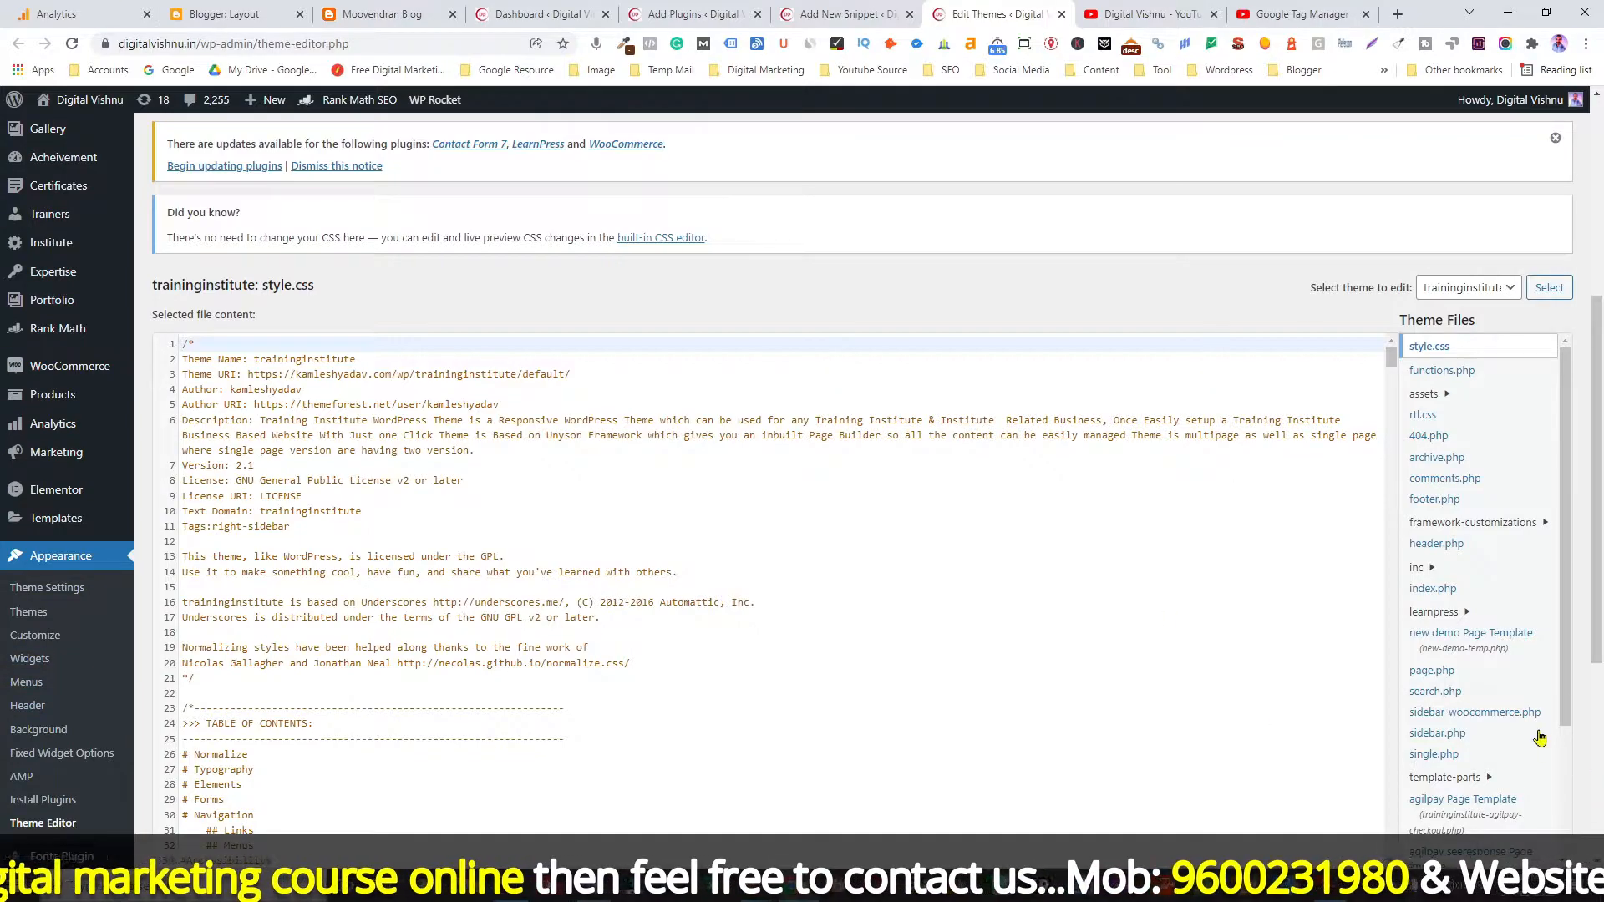
left_click(1438, 548)
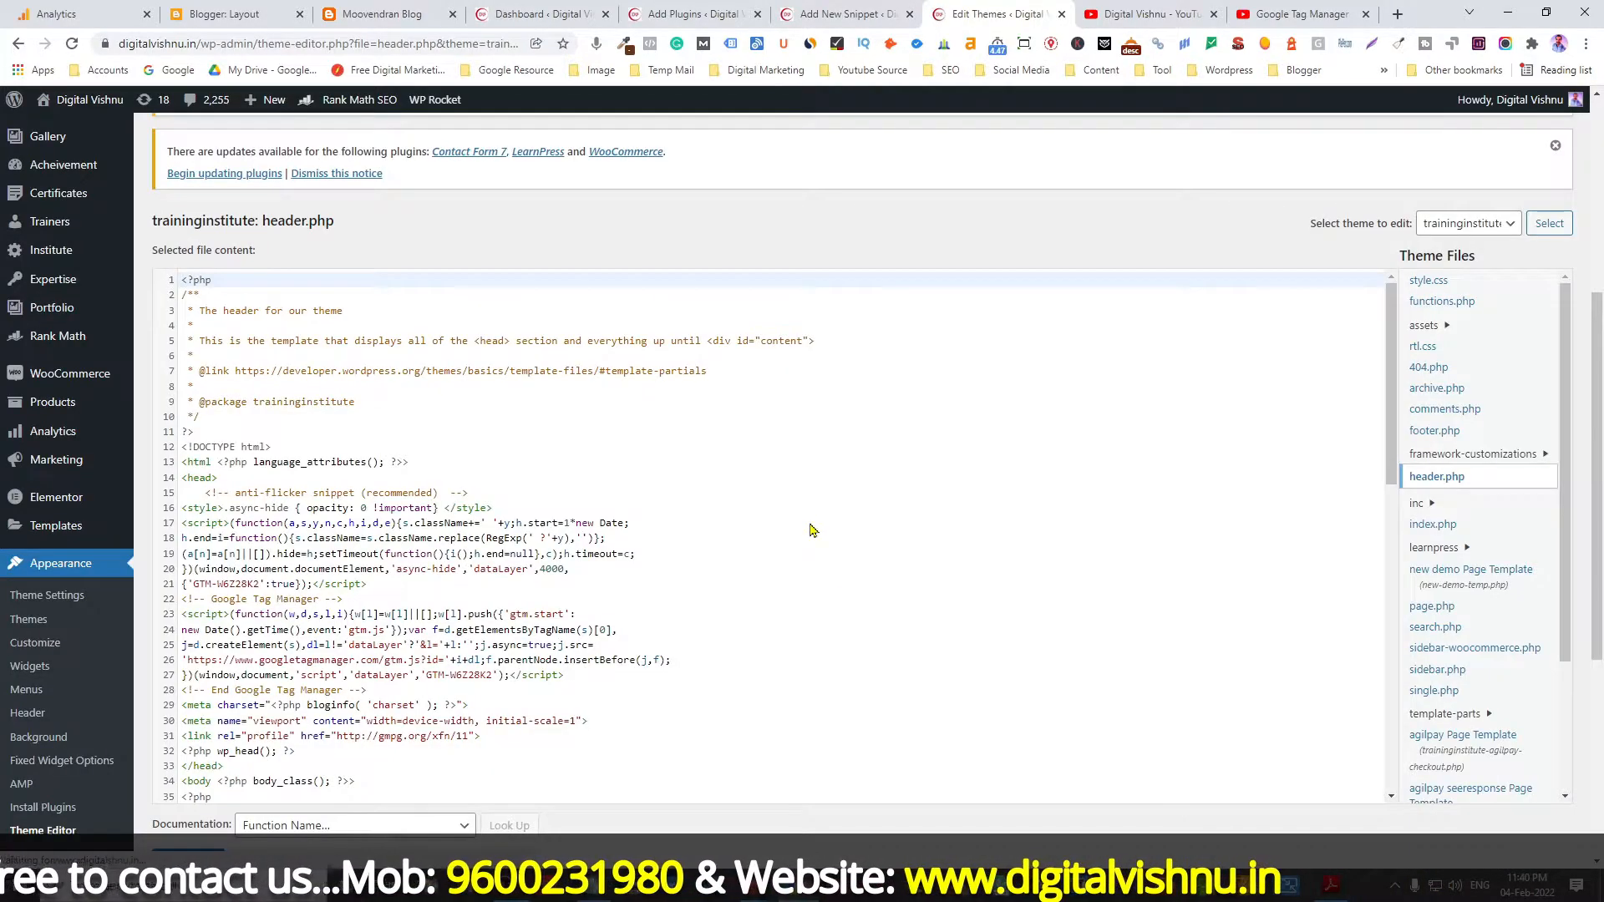
Locate the opening <head> tag in header.php and place the cursor on its line.
scroll(810, 523, "down", 1)
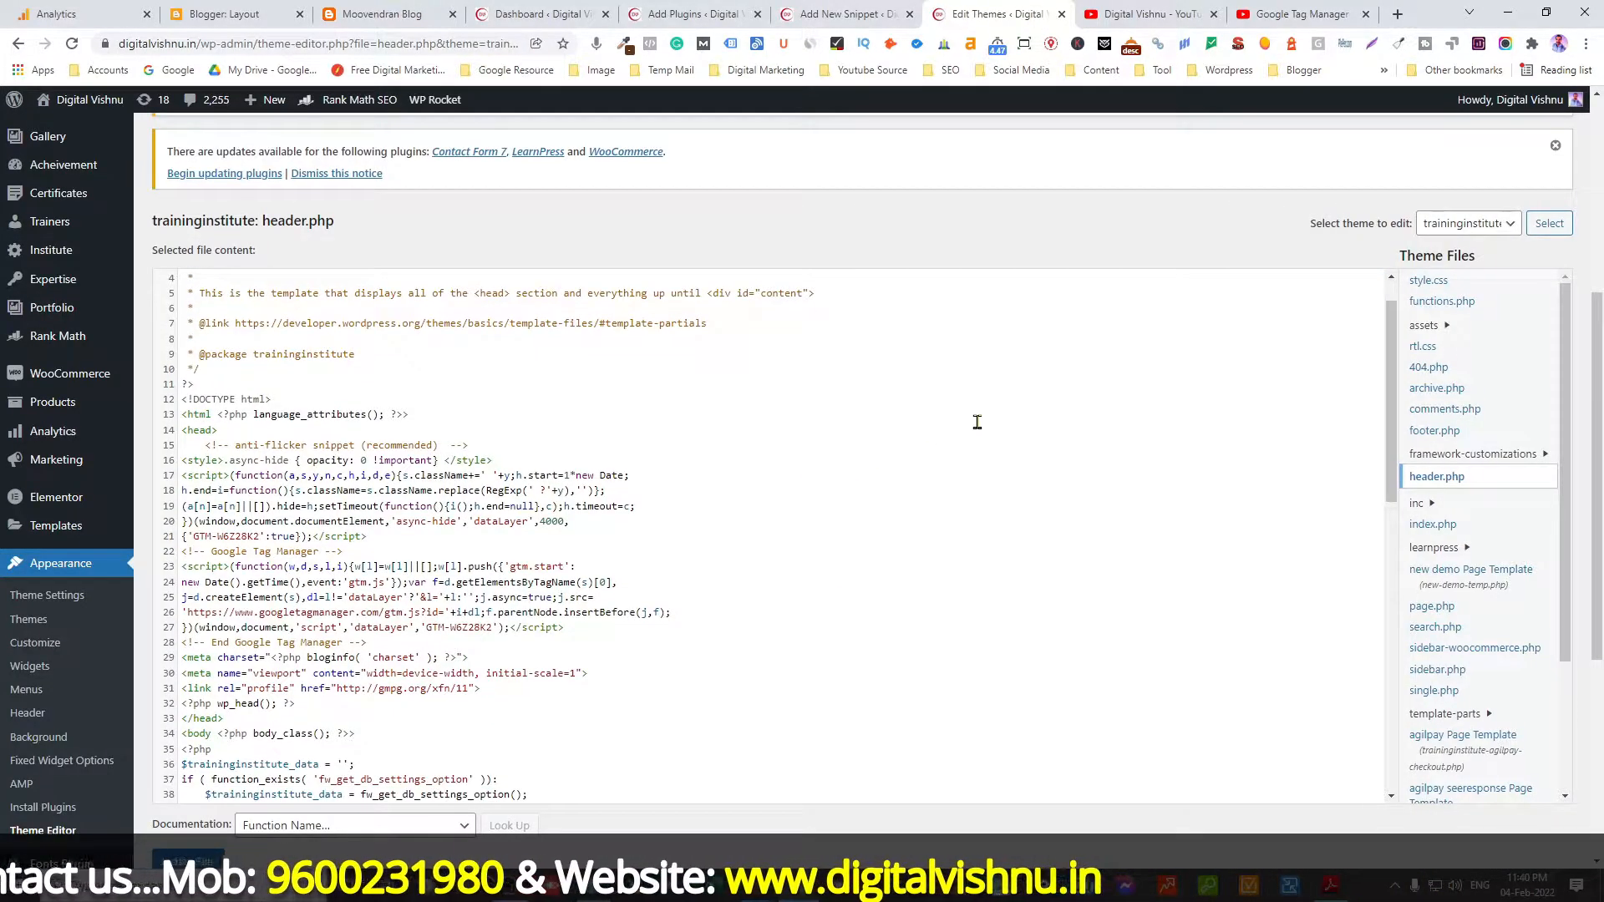
left_click(223, 430)
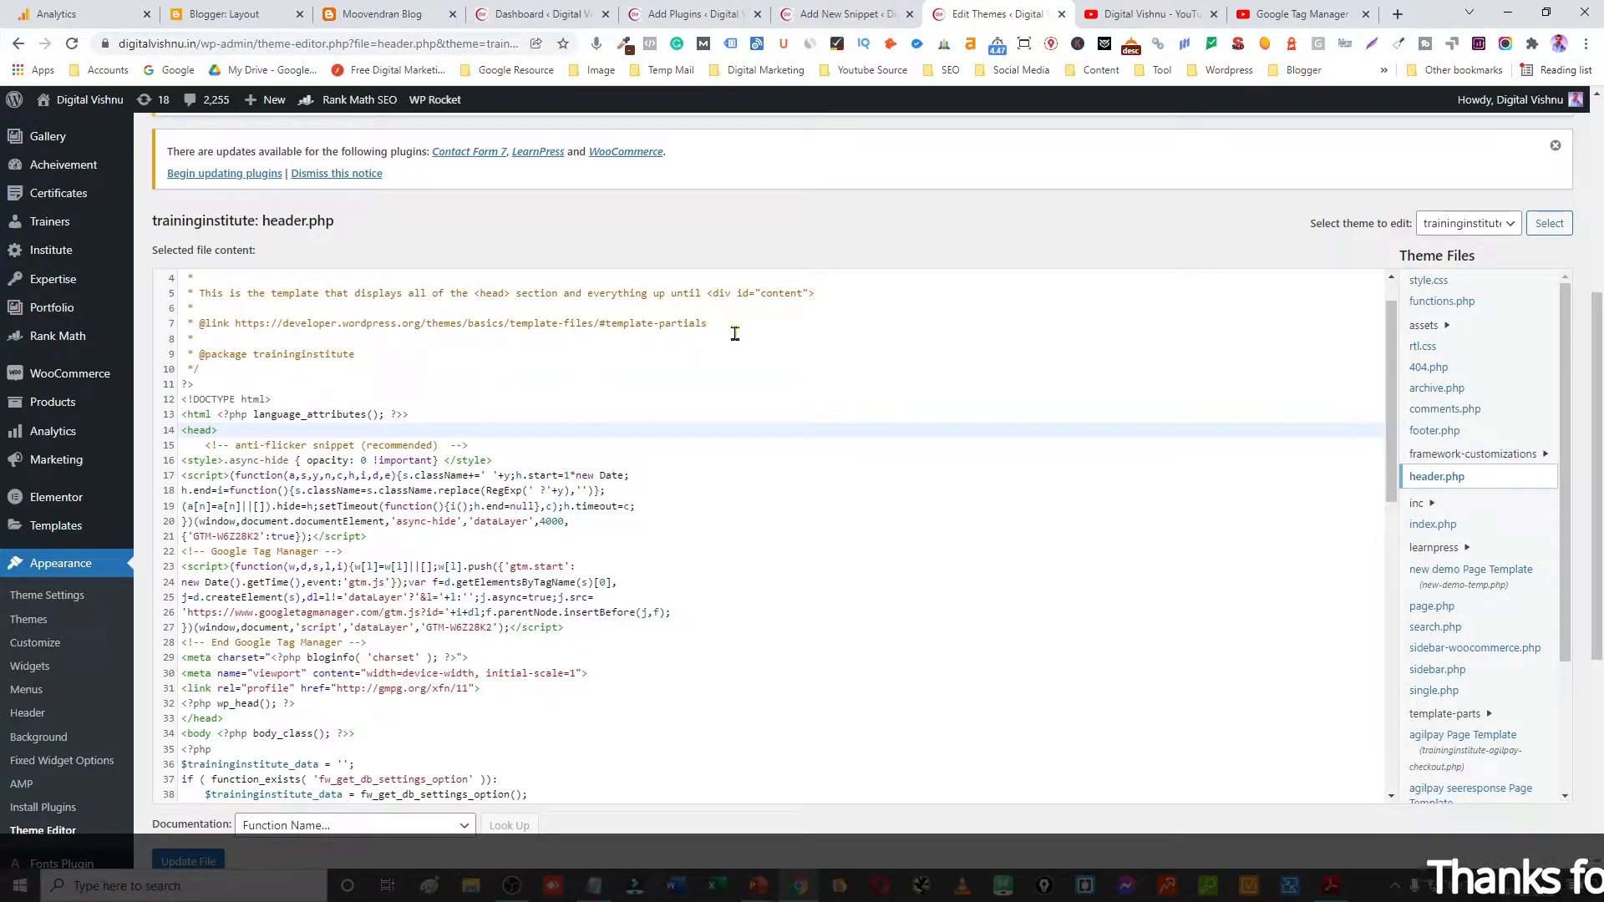
Switch to Blogger, open the blog theme's HTML for editing, and insert a blank line directly after the opening <head> tag.
left_click(254, 13)
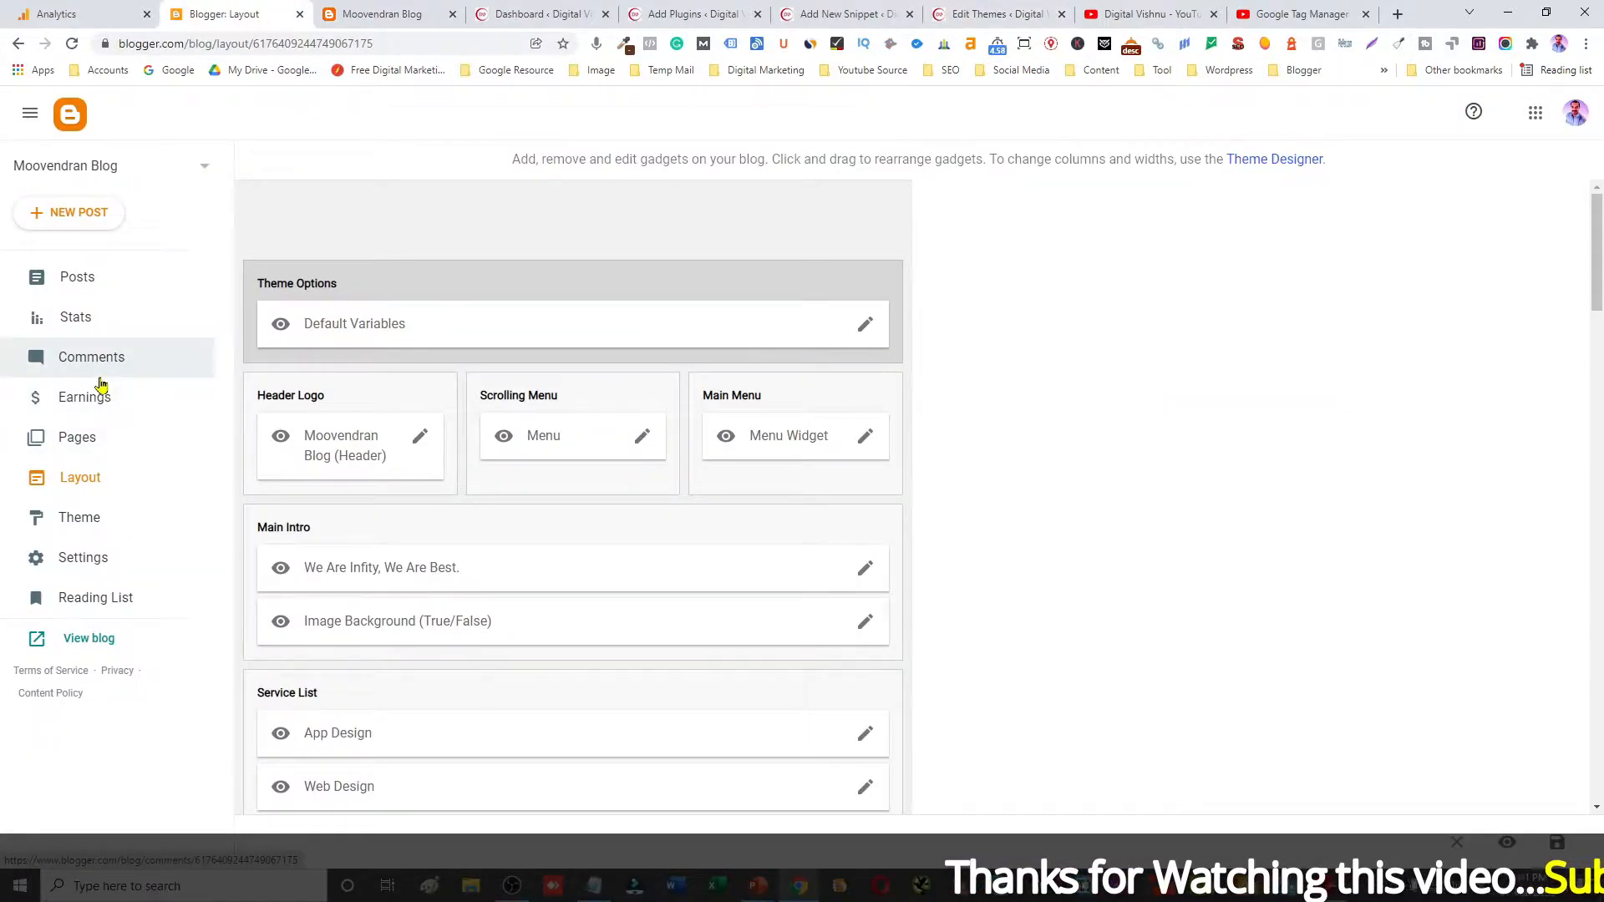
left_click(71, 525)
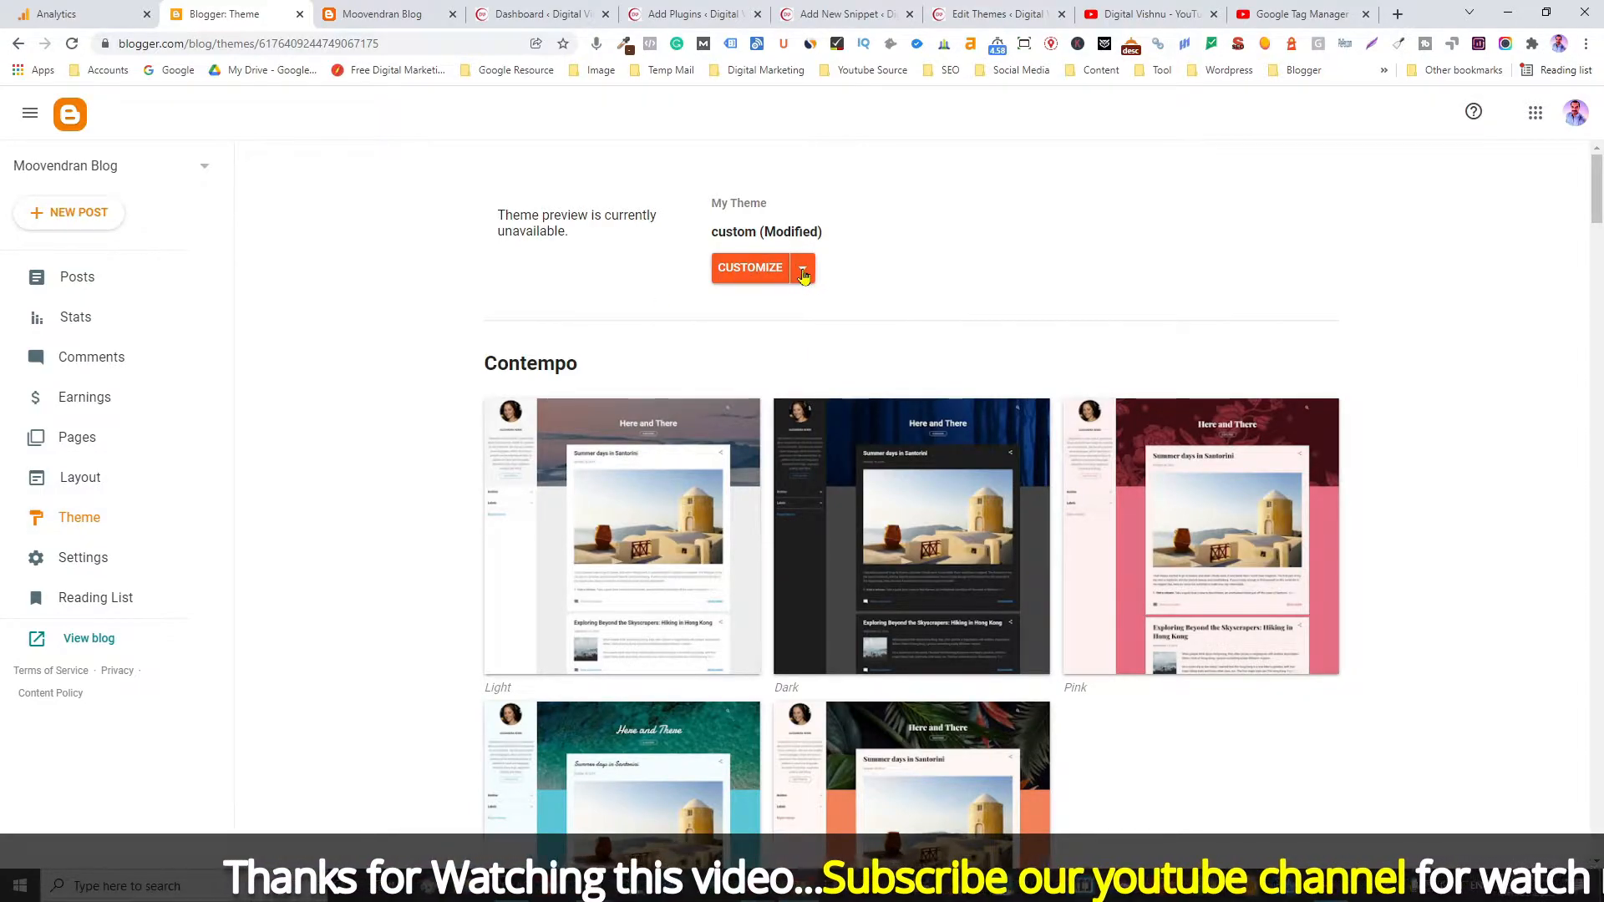
left_click(804, 272)
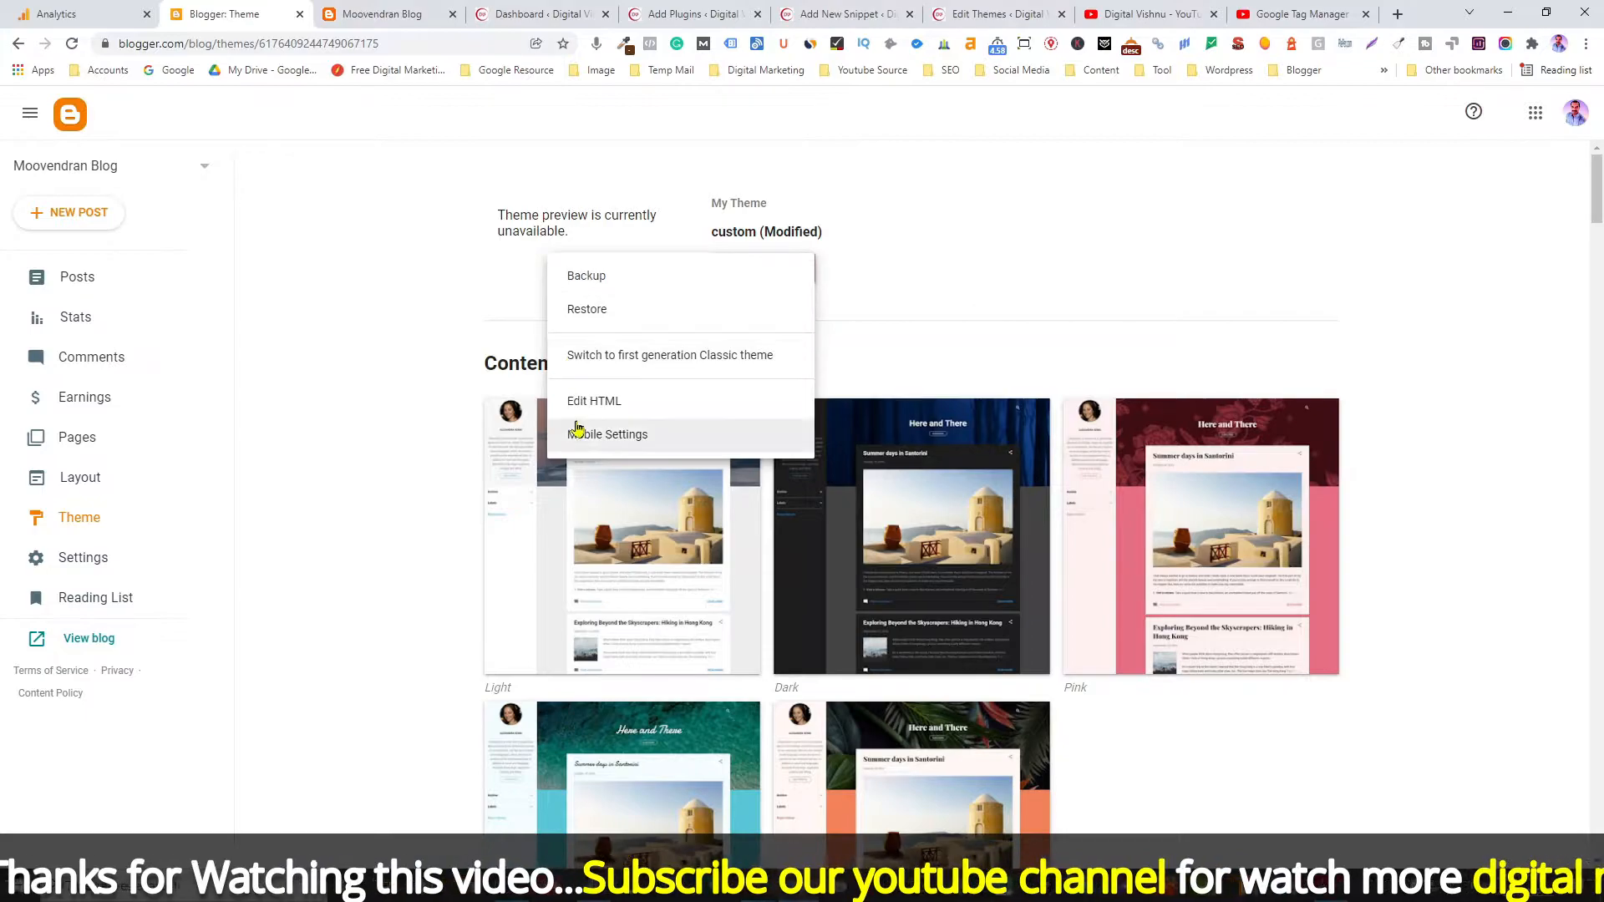
left_click(603, 404)
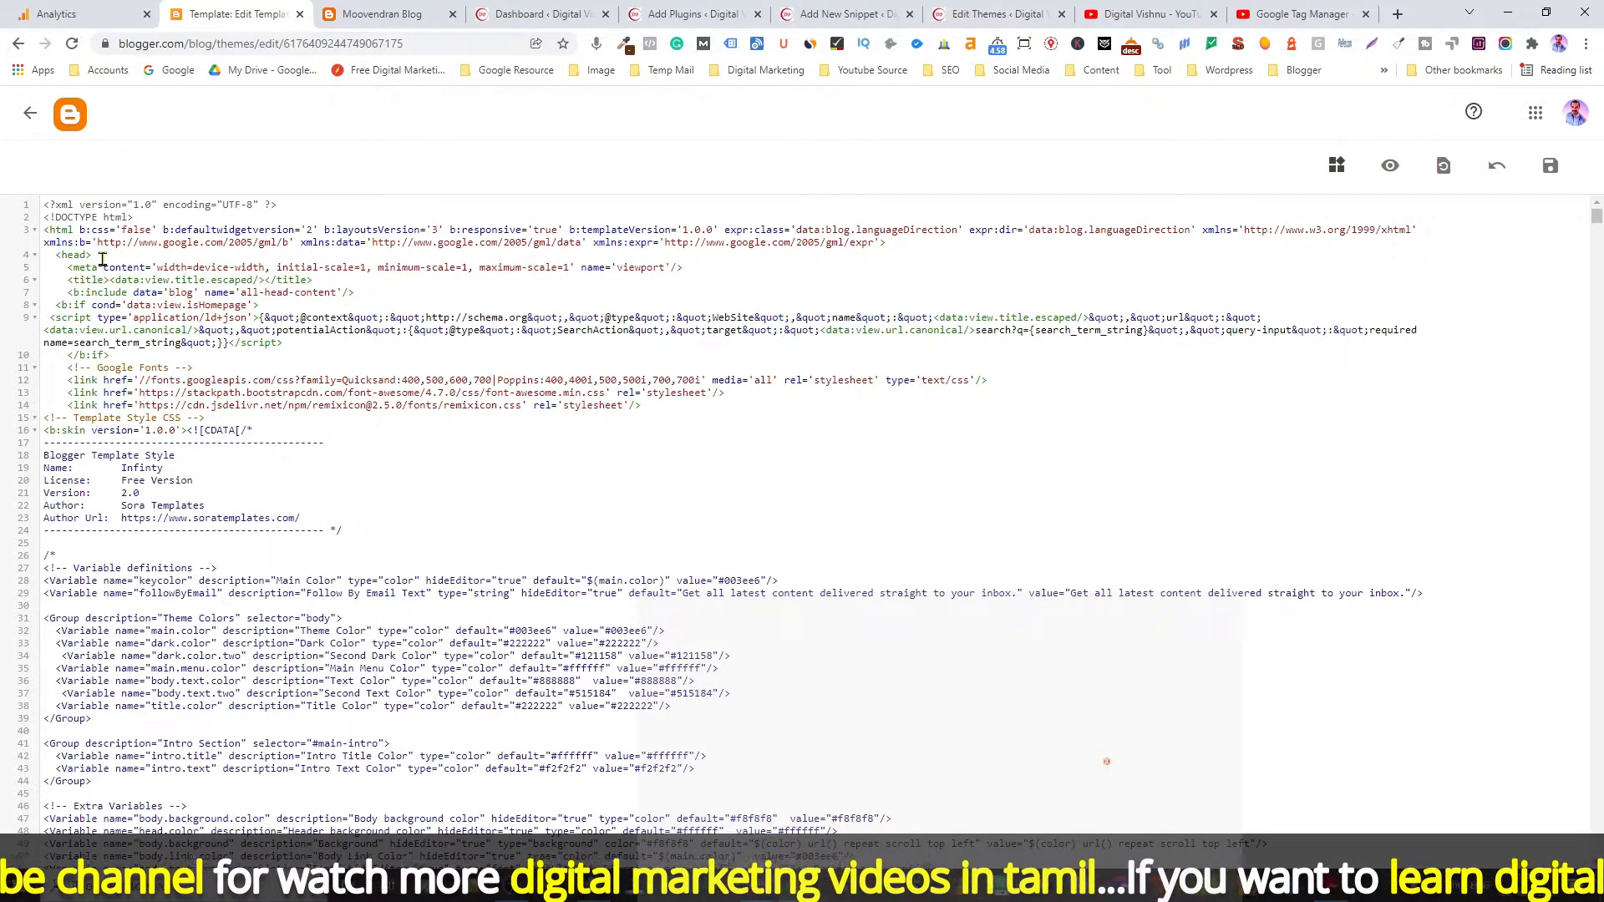
left_click(102, 257)
key("Return")
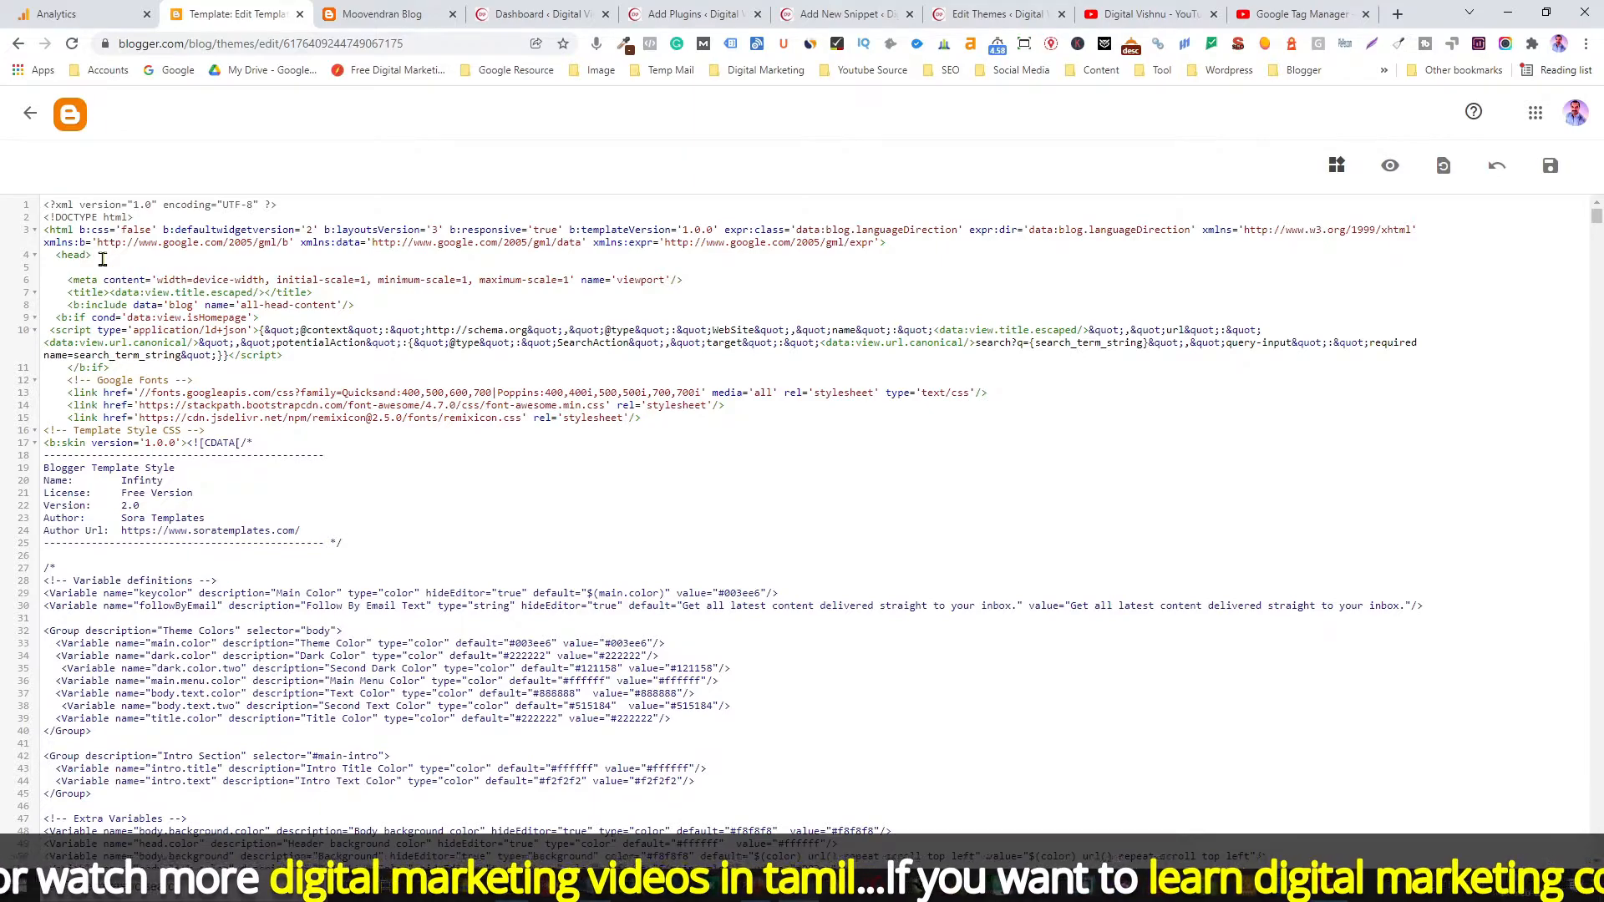
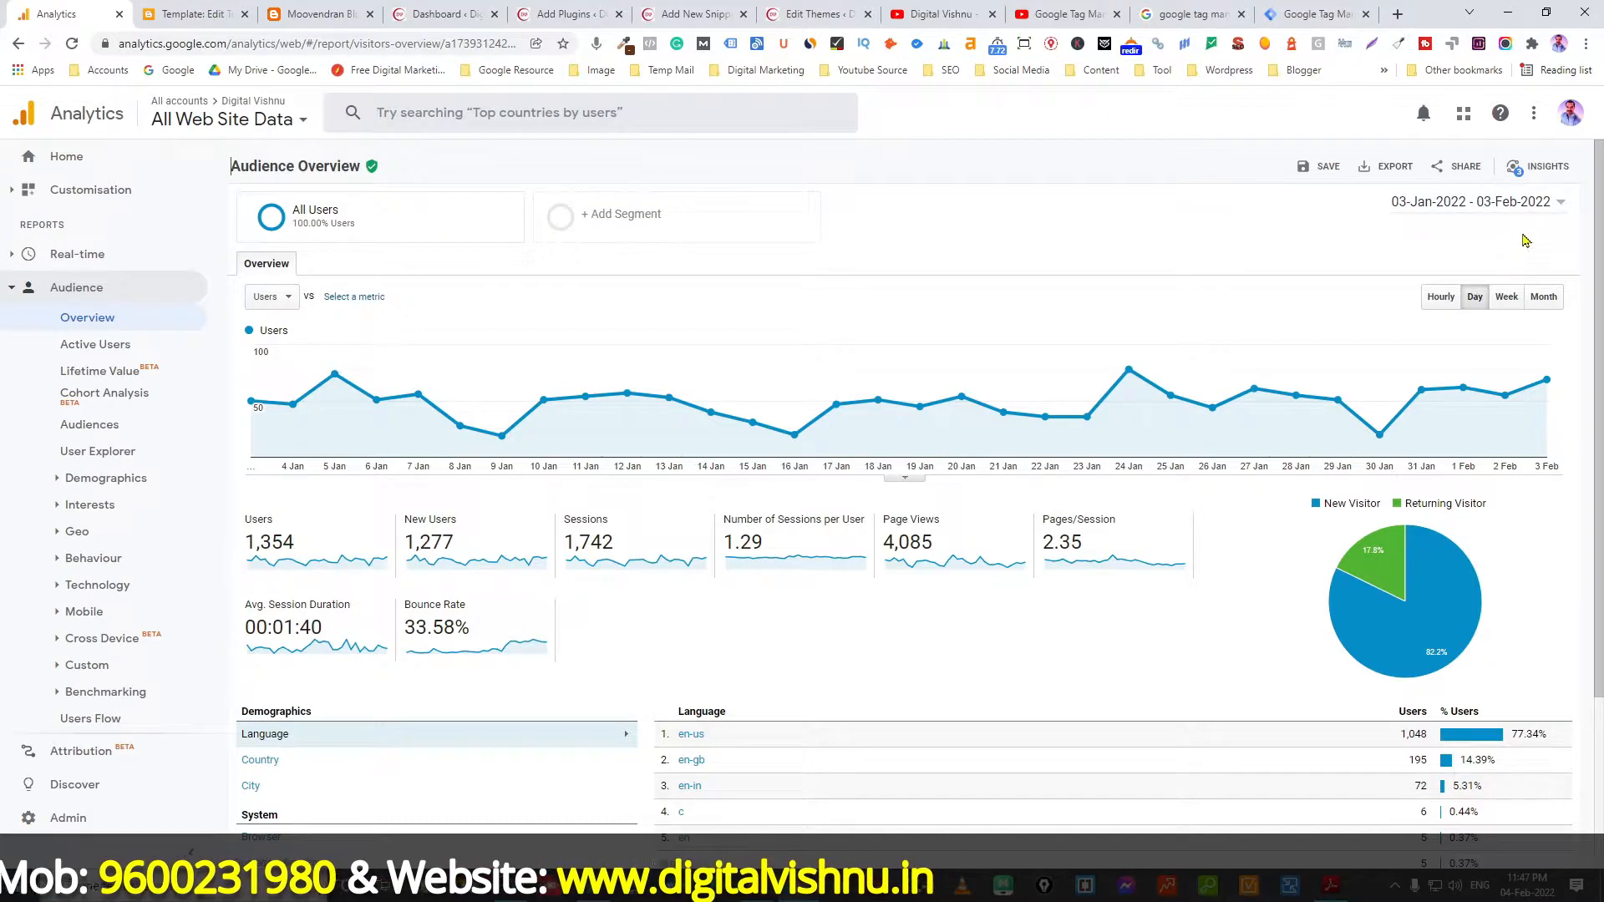
Examine the Google Analytics Audience Overview report's user metrics, new versus returning visitors, and language breakdown.
scroll(529, 402, "down", 2)
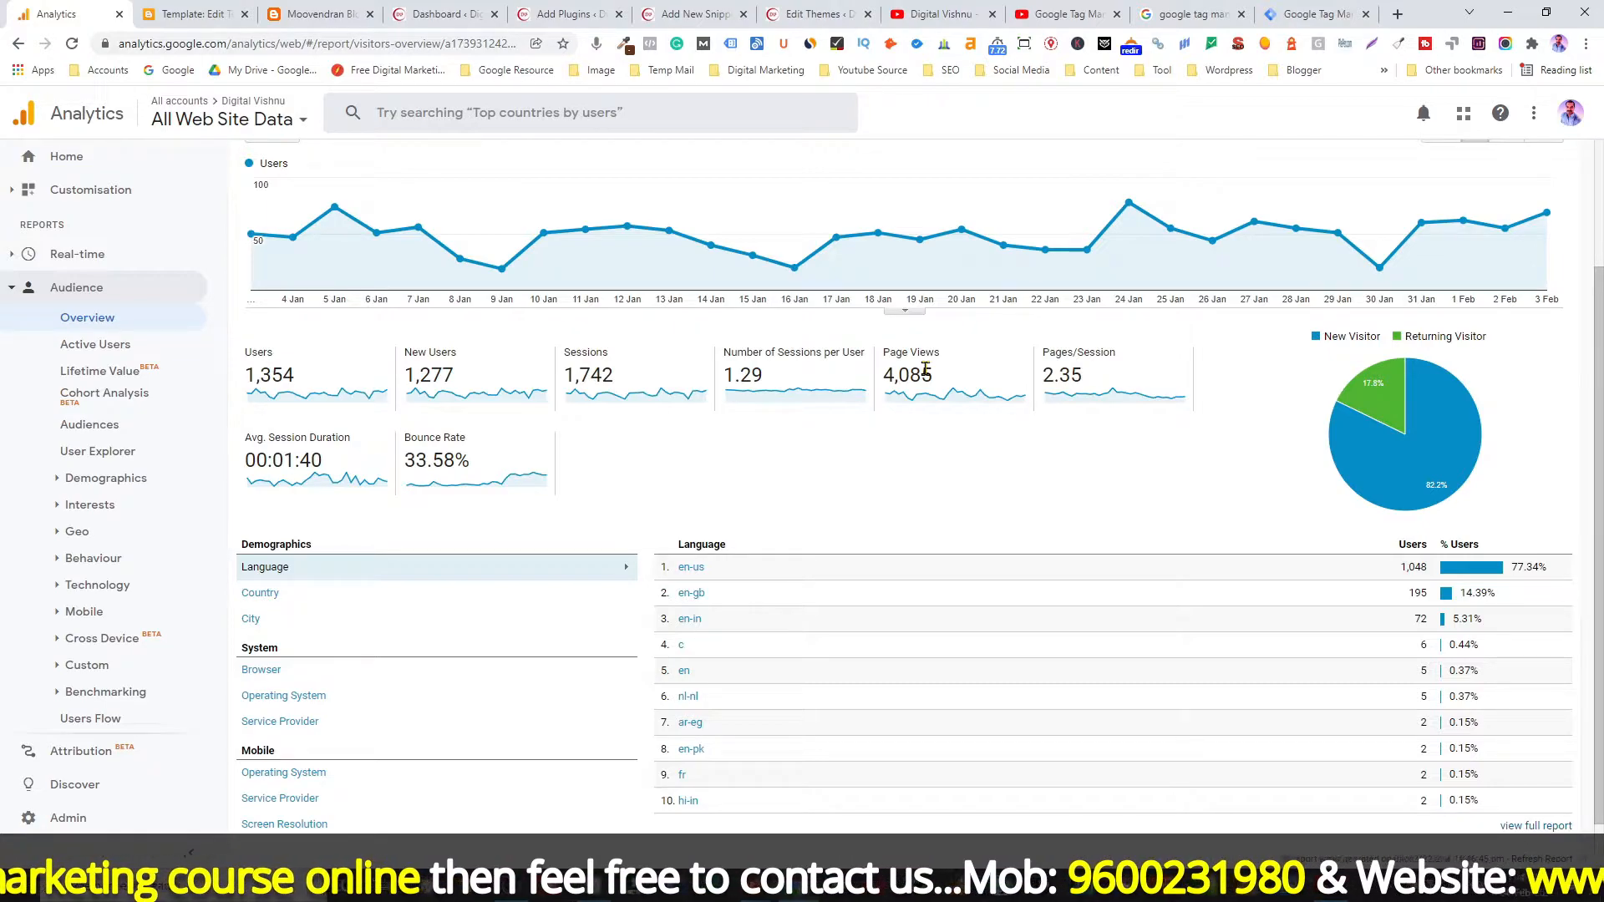
scroll(1337, 343, "up", 2)
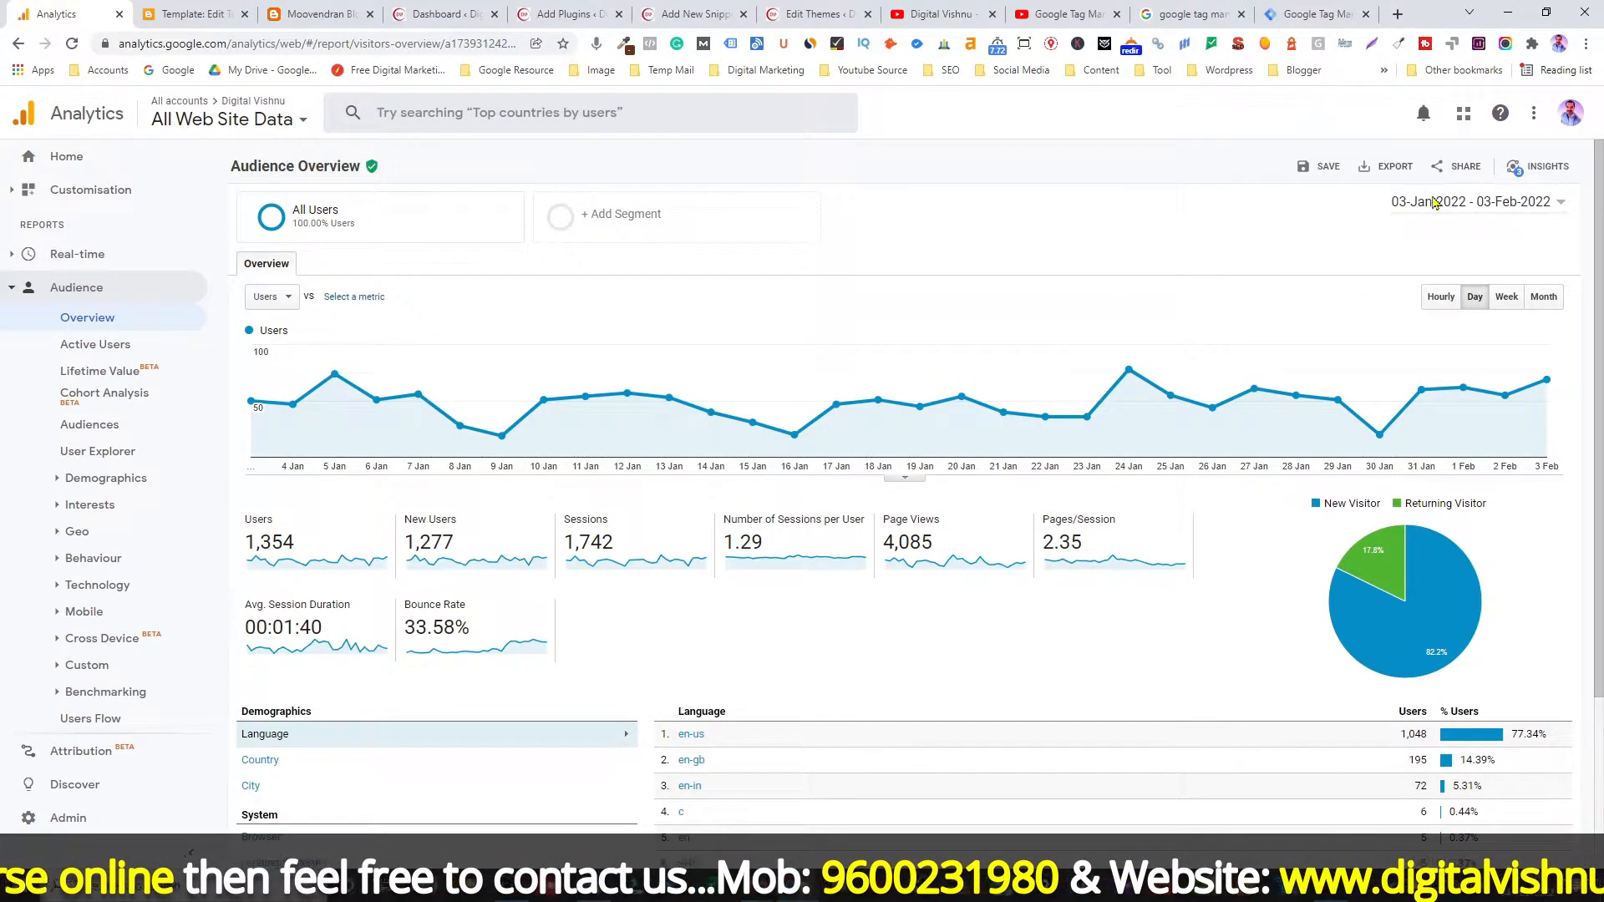
scroll(969, 564, "down", 2)
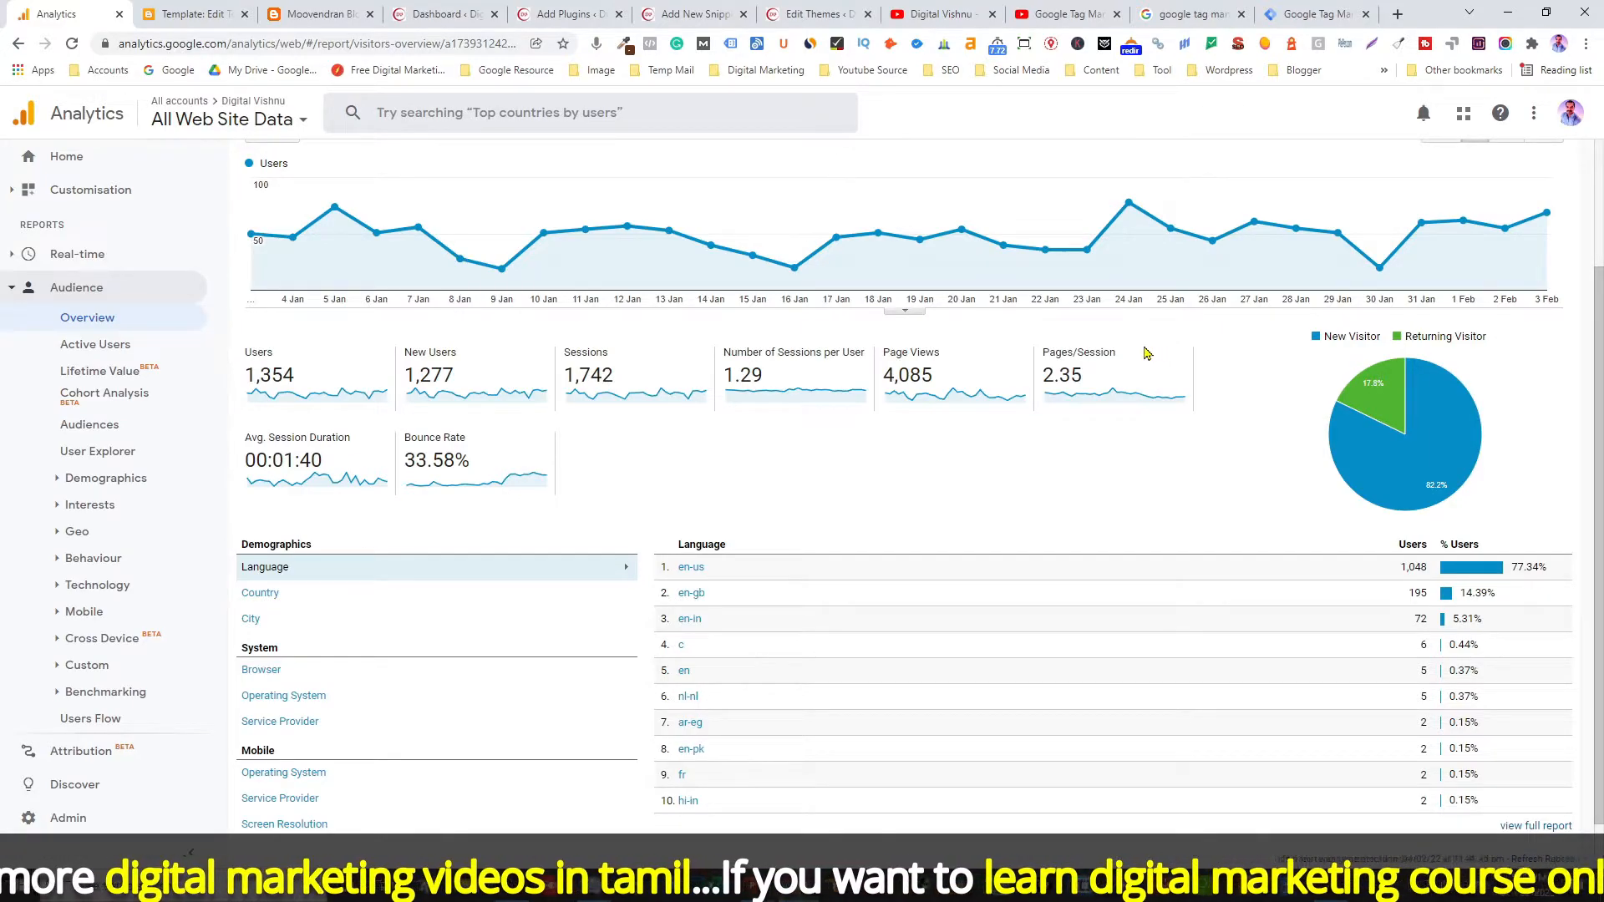
Open the Google Analytics Home page and review its acquisition, visited pages, devices, retention, and goal cards.
left_click(57, 159)
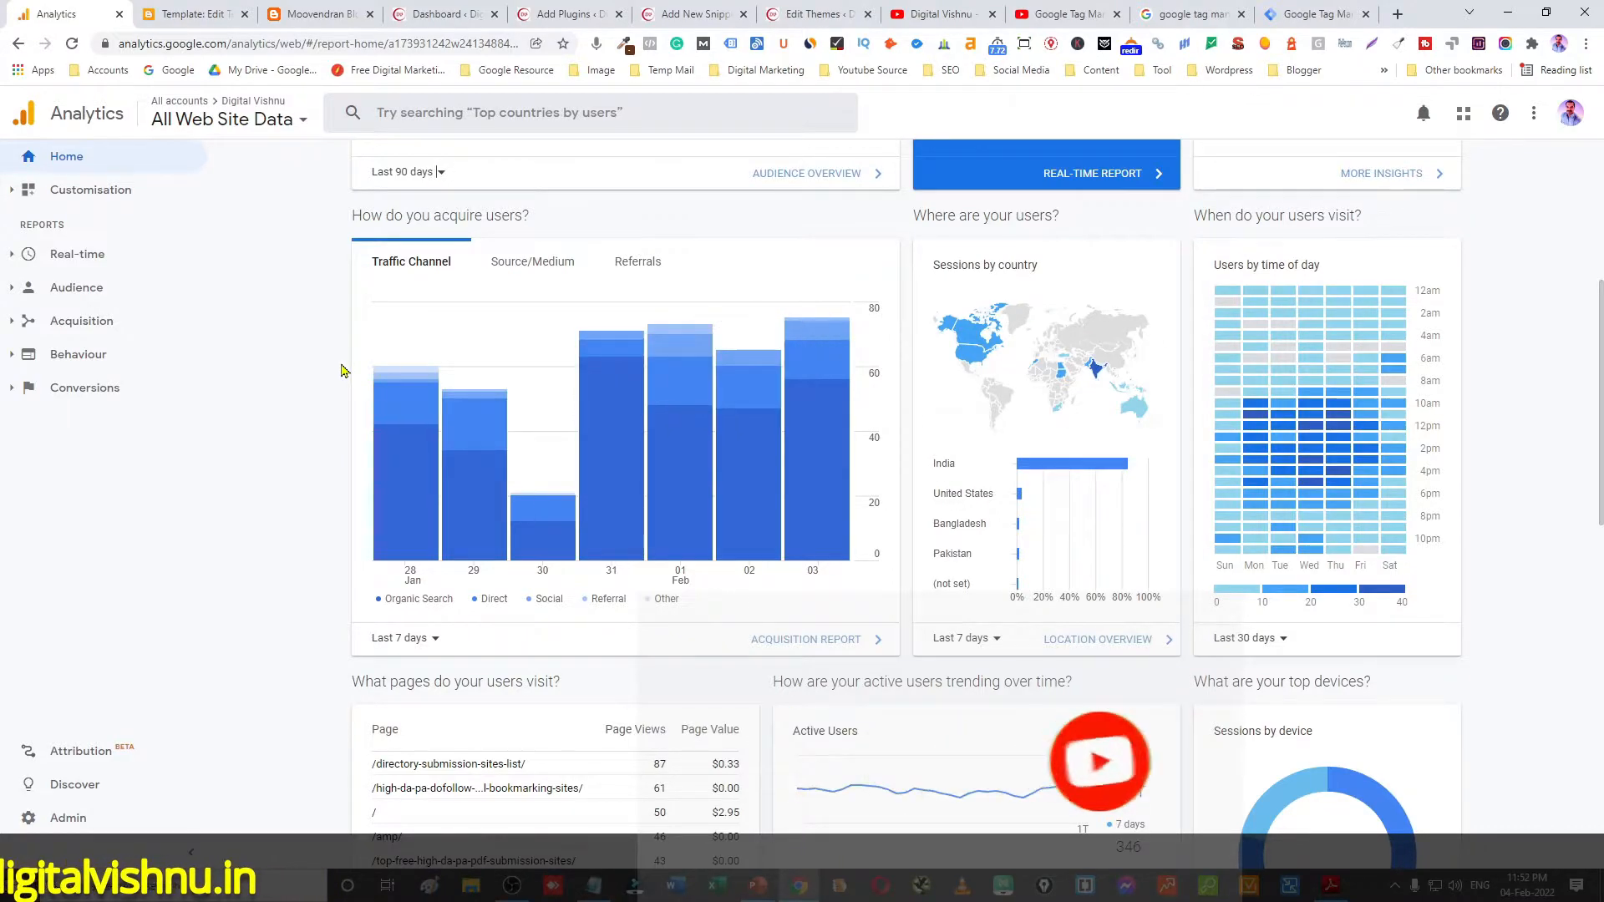
scroll(468, 350, "down", 5)
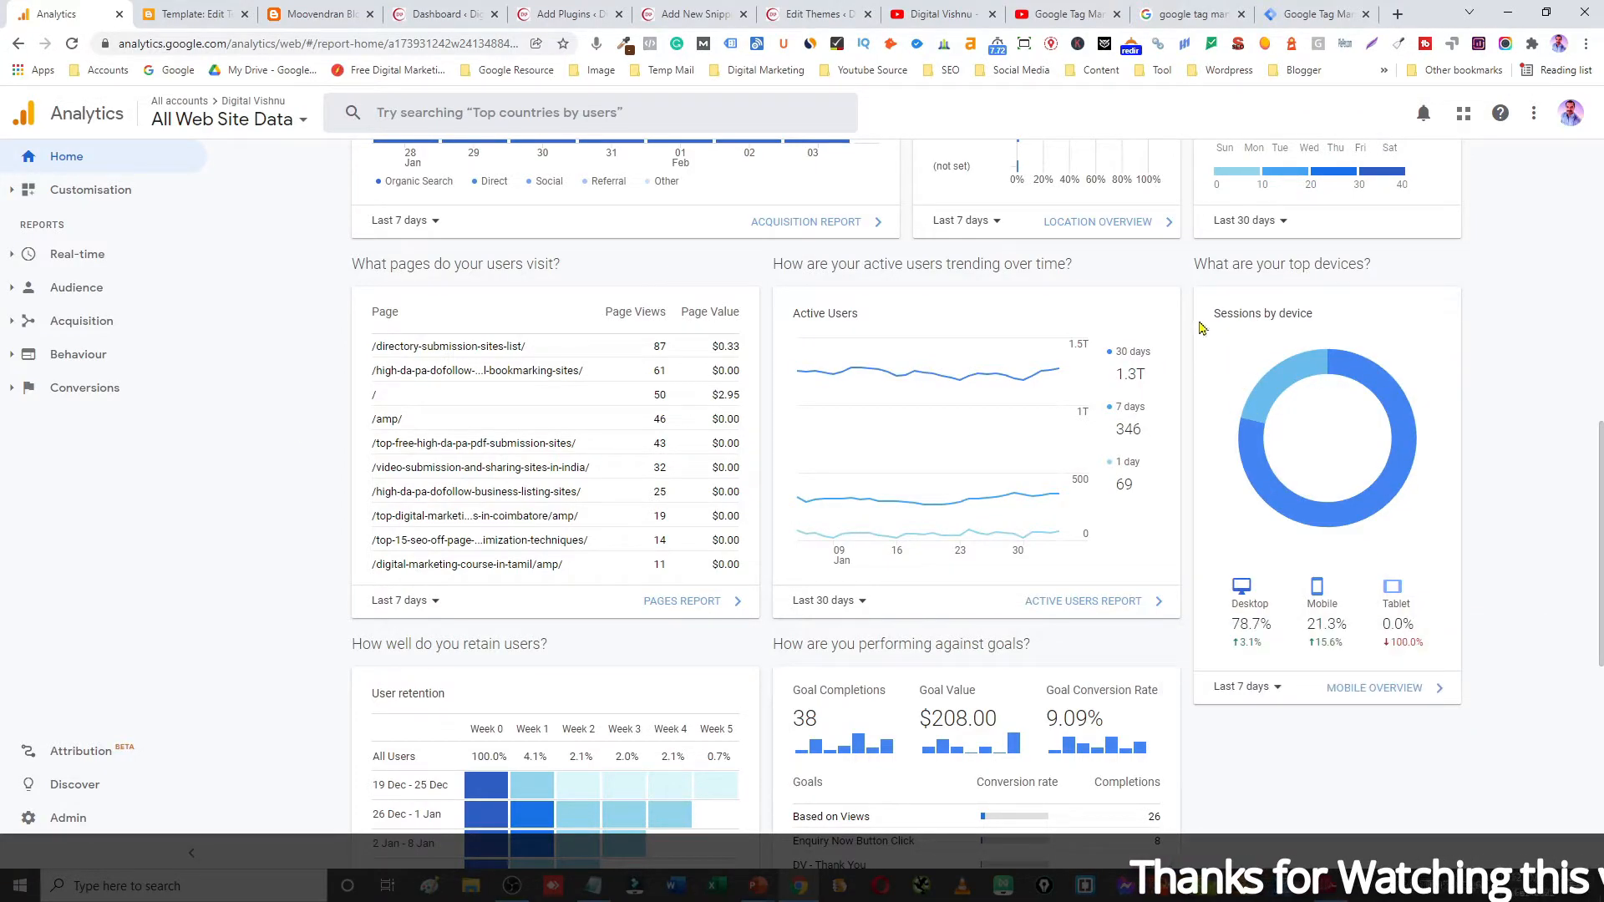
scroll(986, 559, "down", 4)
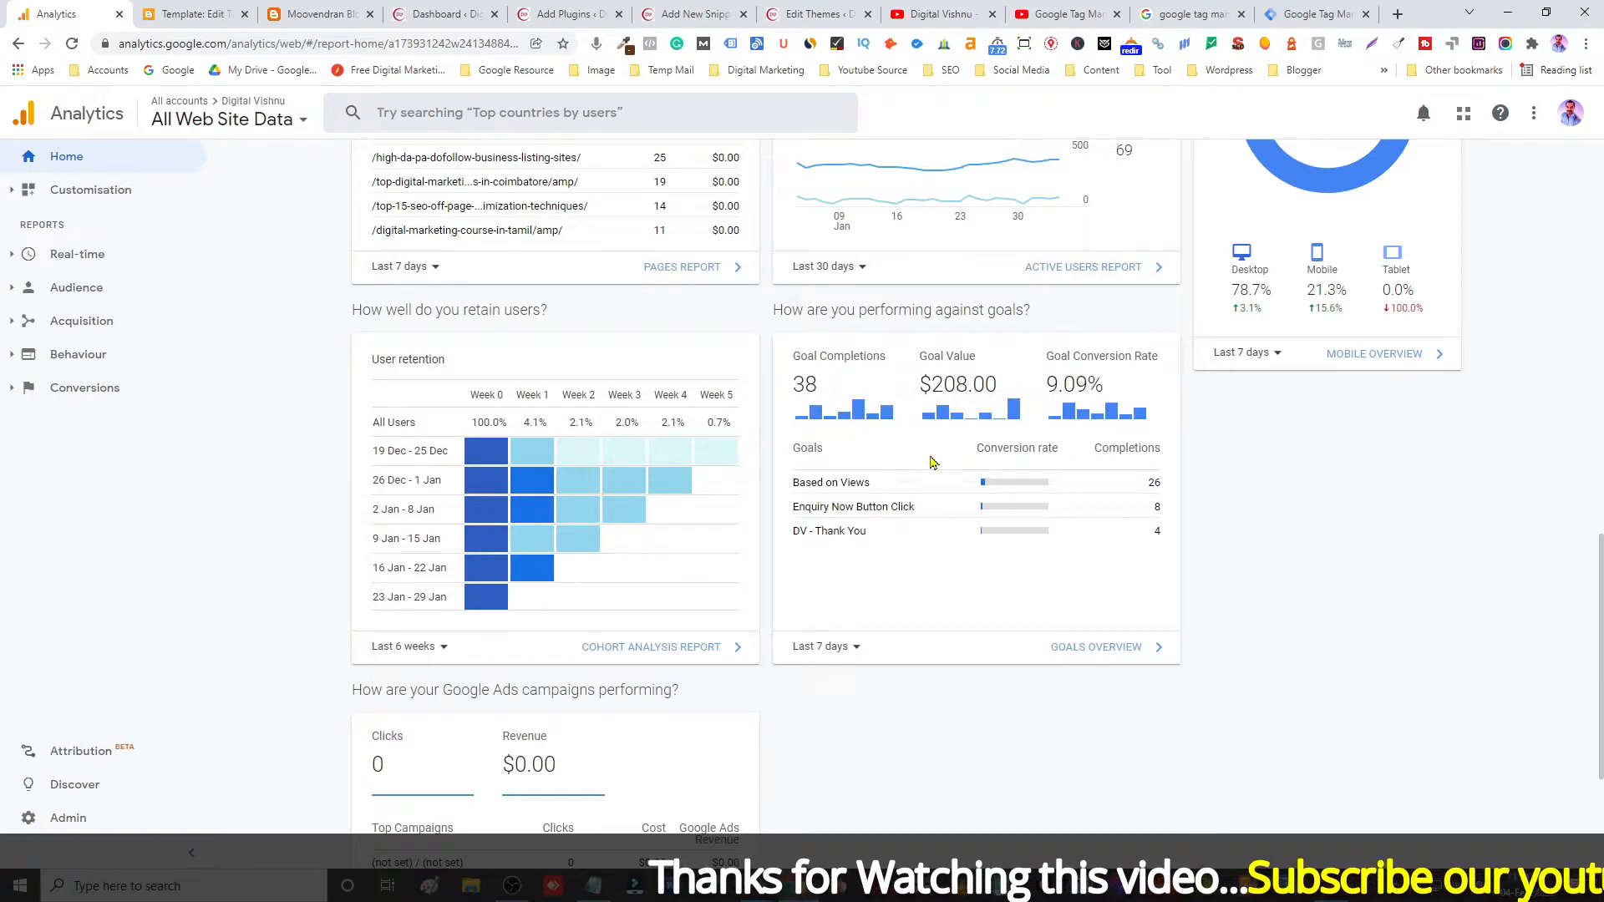
scroll(979, 495, "up", 5)
scroll(979, 495, "up", 8)
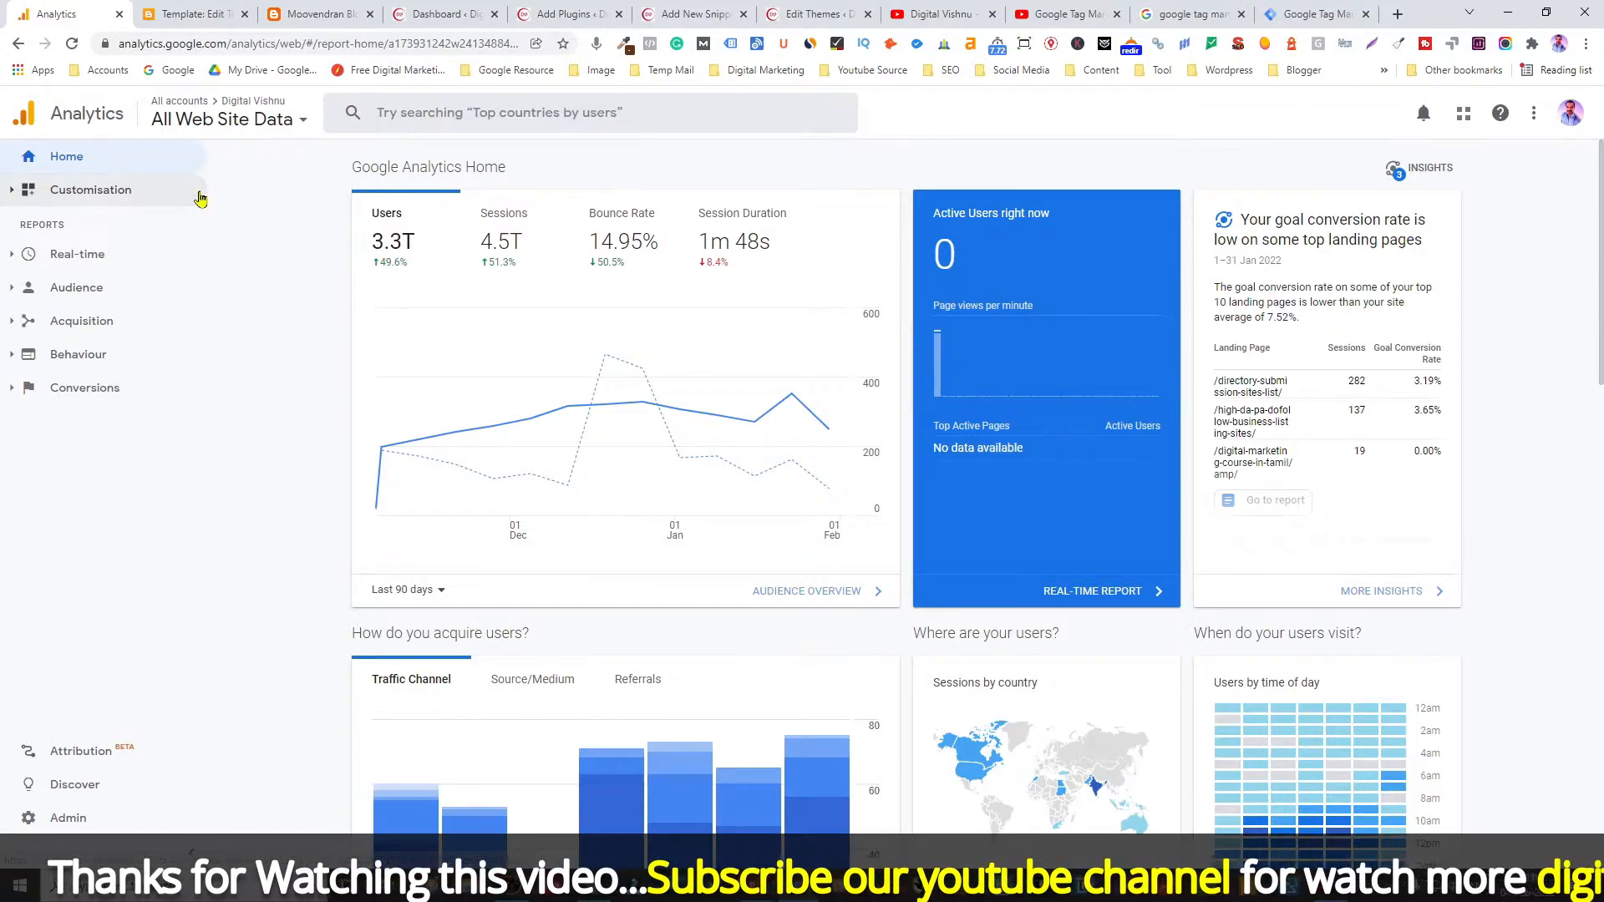
Open the Custom Reports page and switch to the Data Studio report titled Google Analytics Audience Overview.
left_click(99, 200)
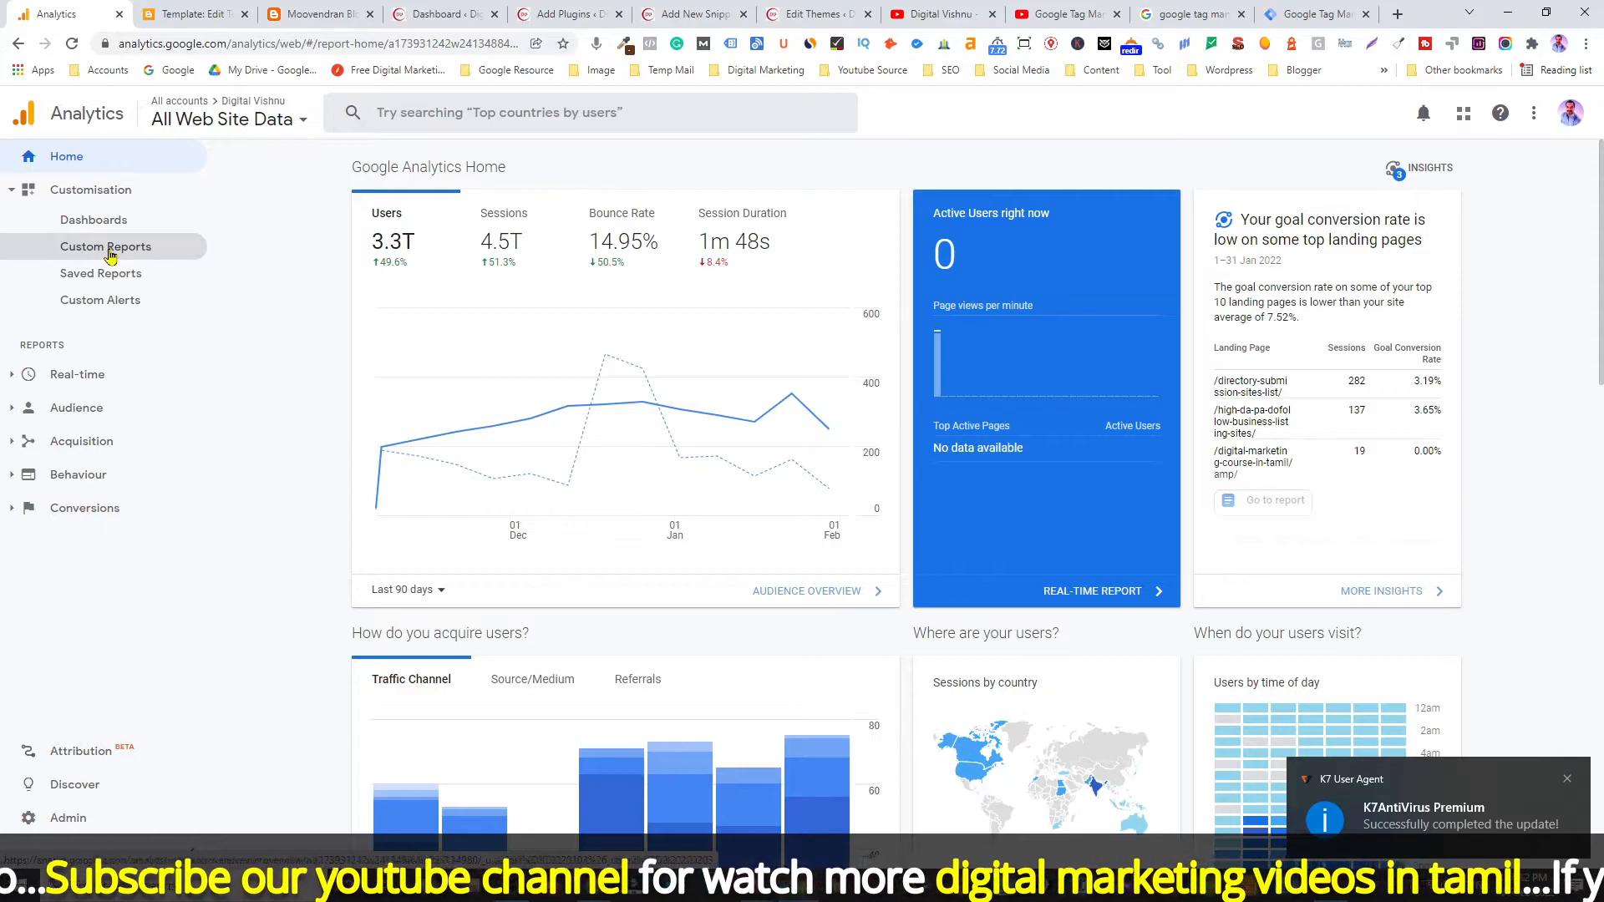
left_click(109, 251)
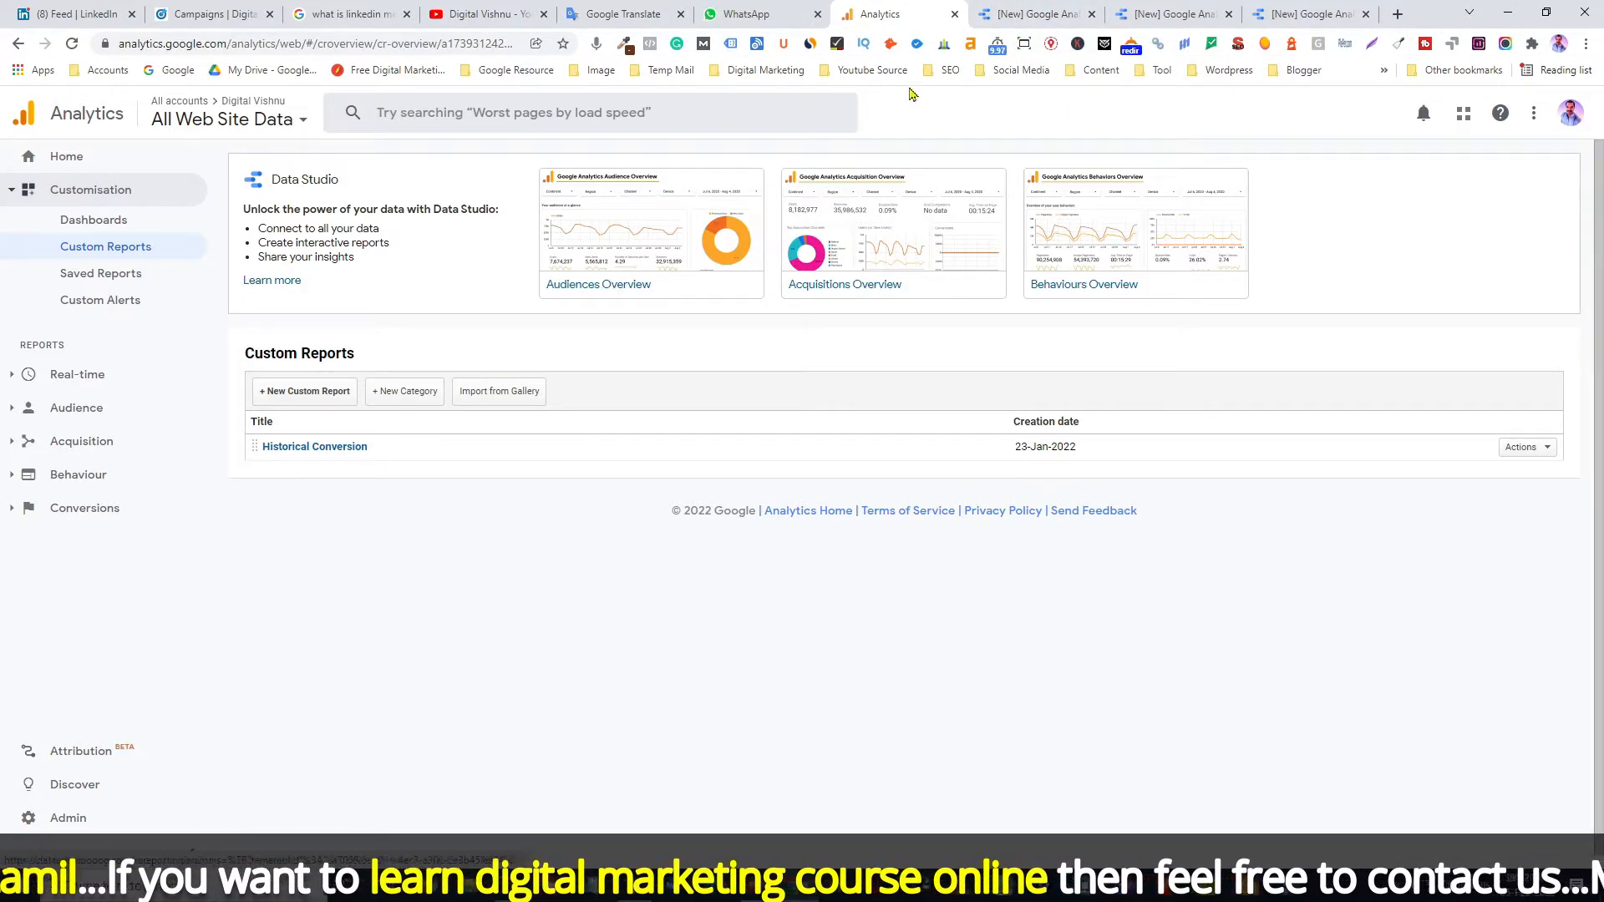
left_click(1028, 17)
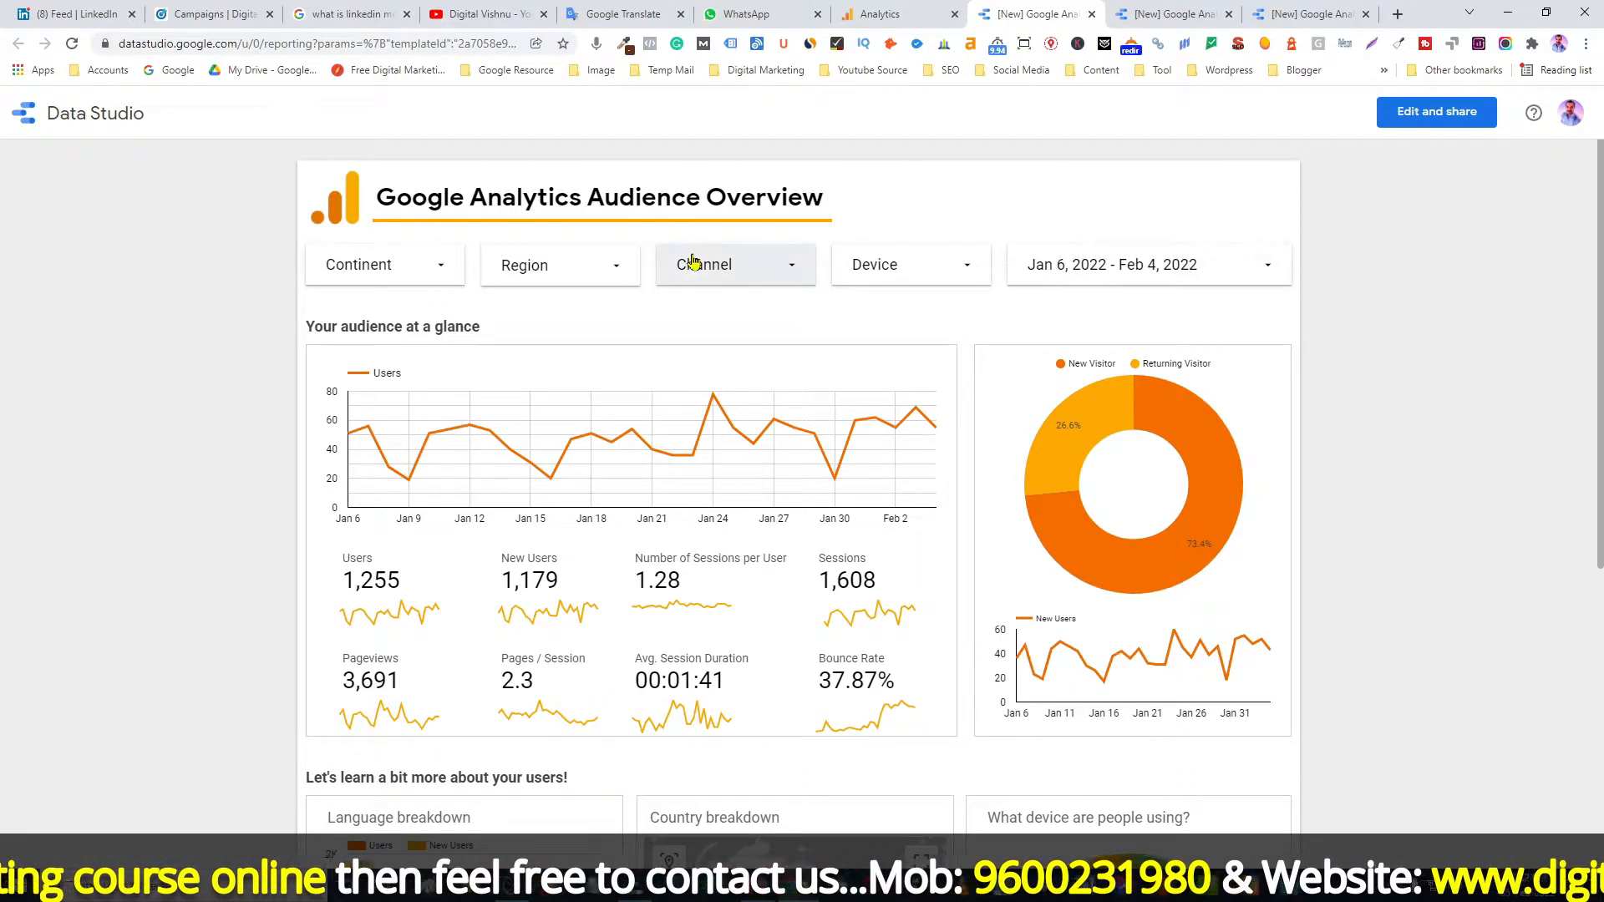
Look through the Continent, Region, Channel, and Device filter options of the Audience Overview report without changing them.
left_click(441, 273)
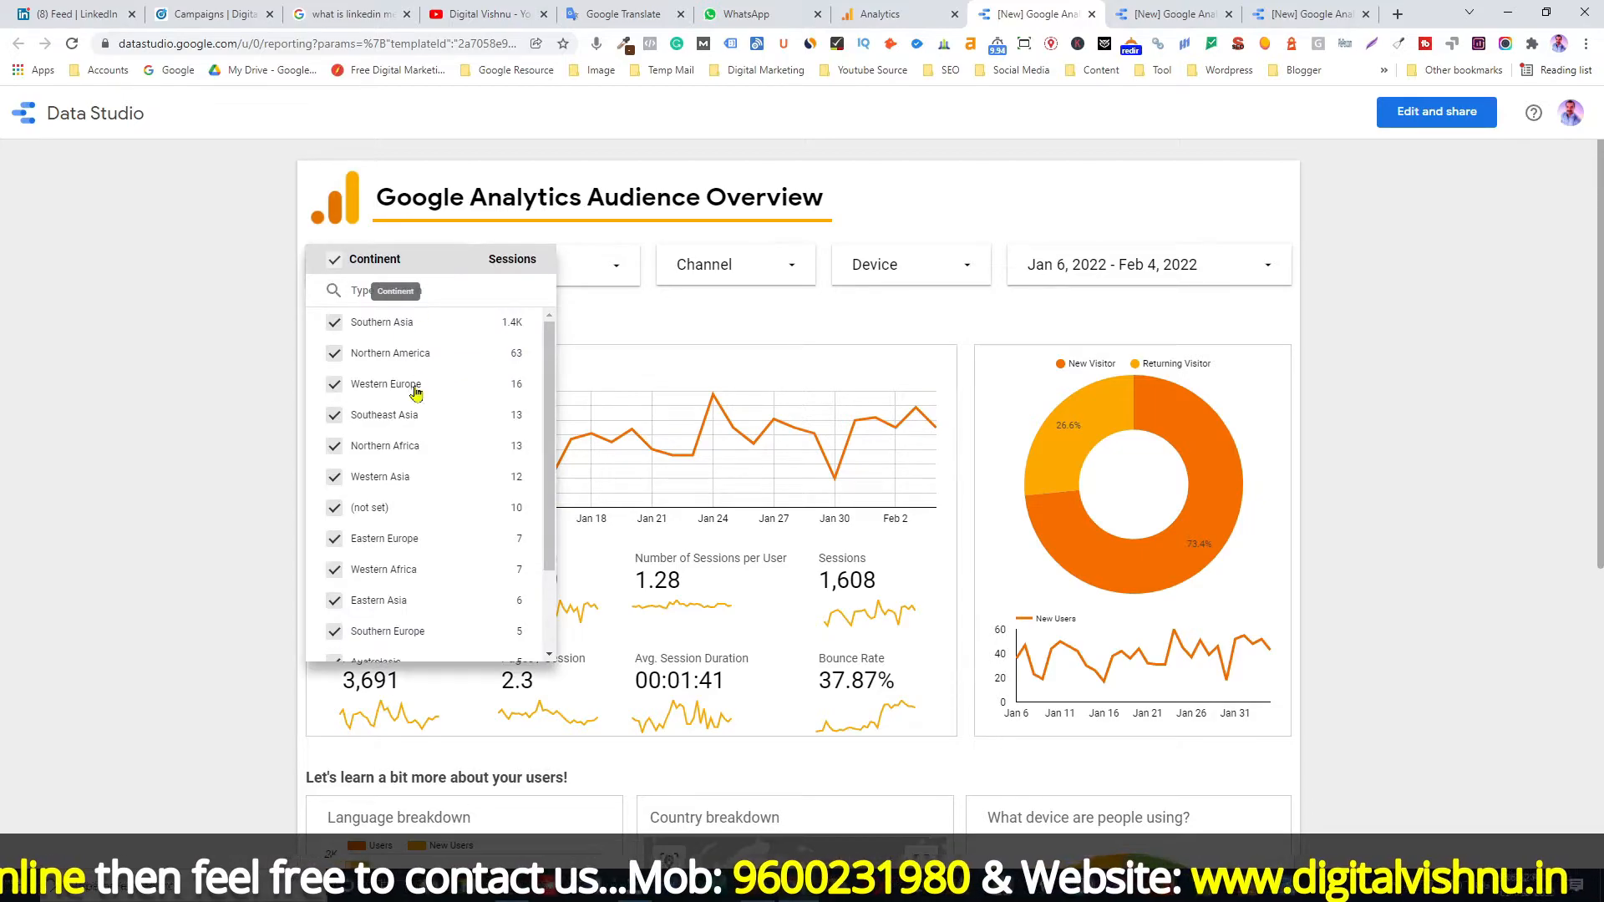
left_click(913, 207)
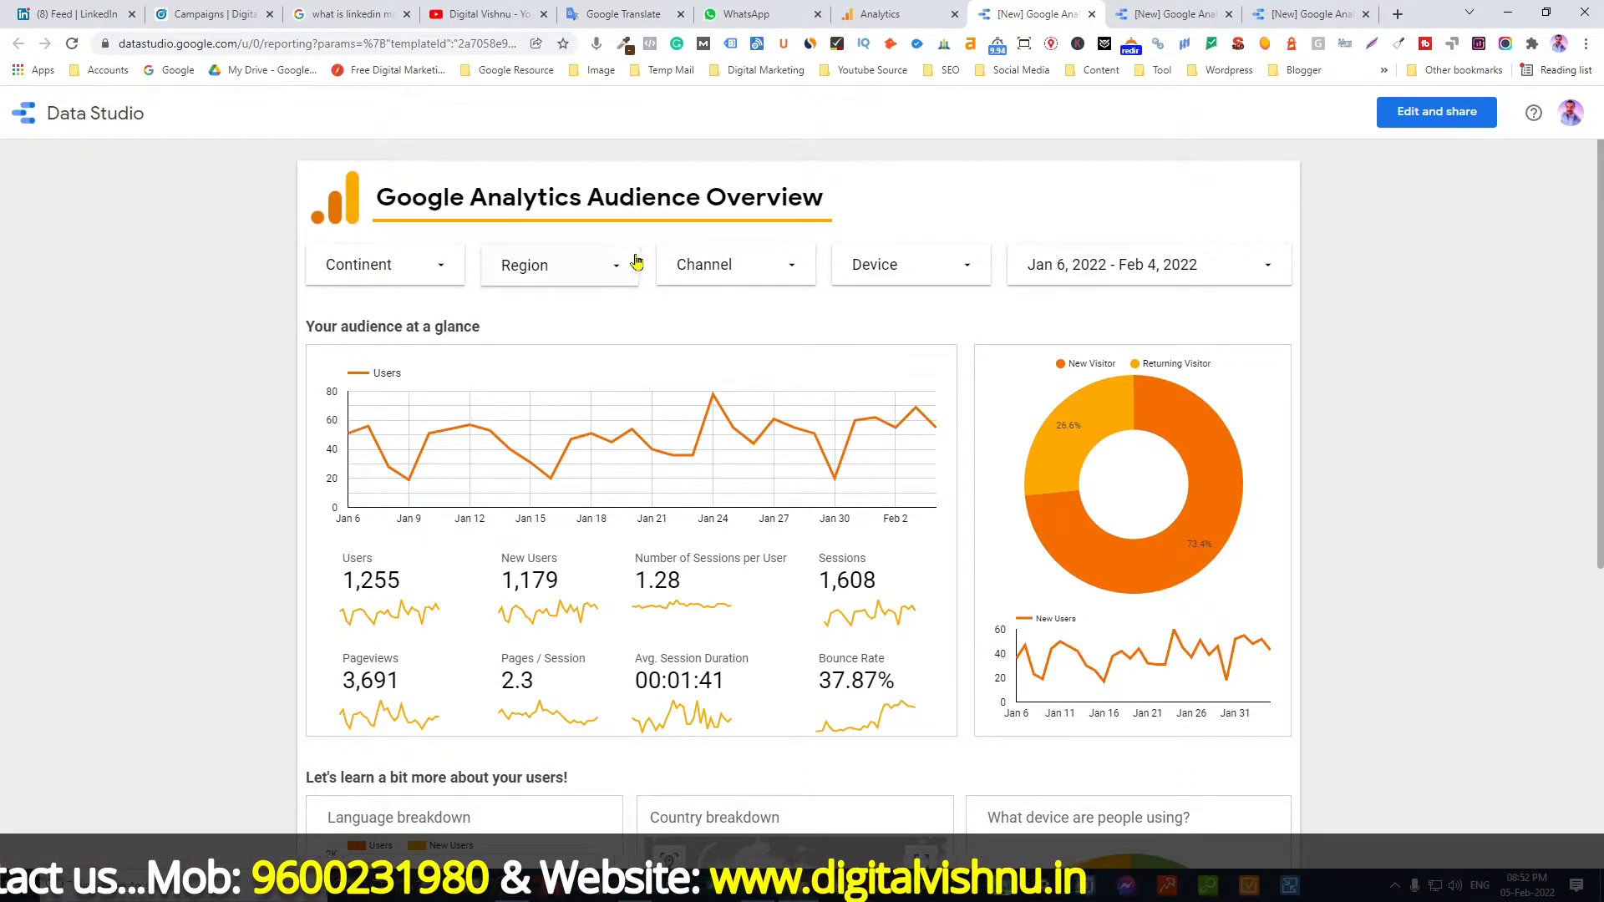
left_click(430, 267)
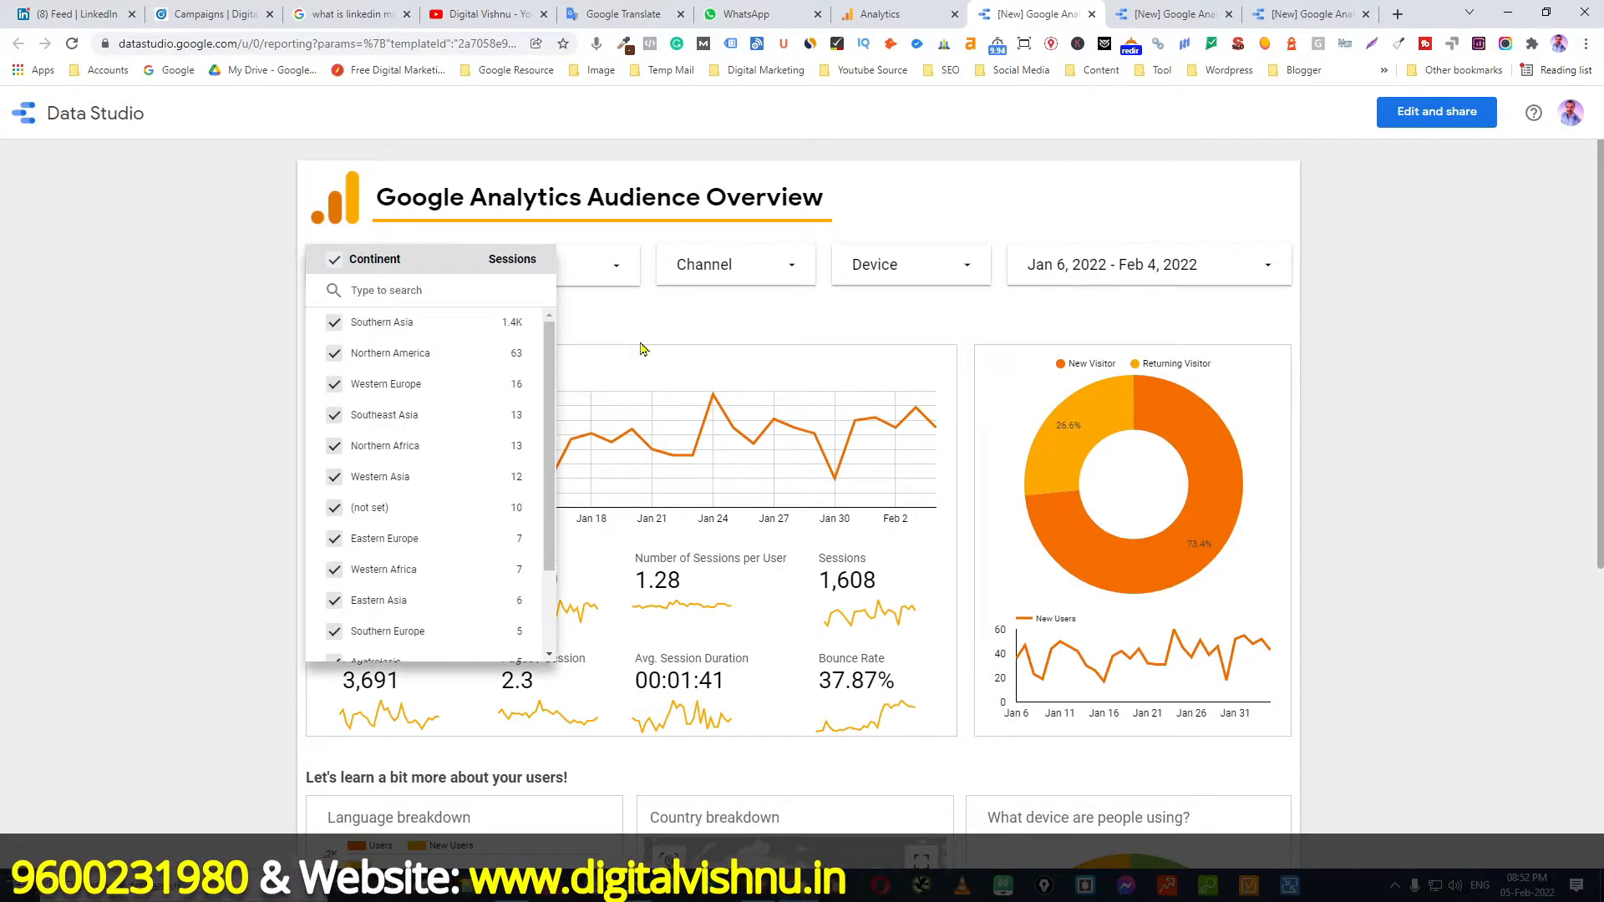
left_click(650, 319)
left_click(571, 280)
left_click(793, 318)
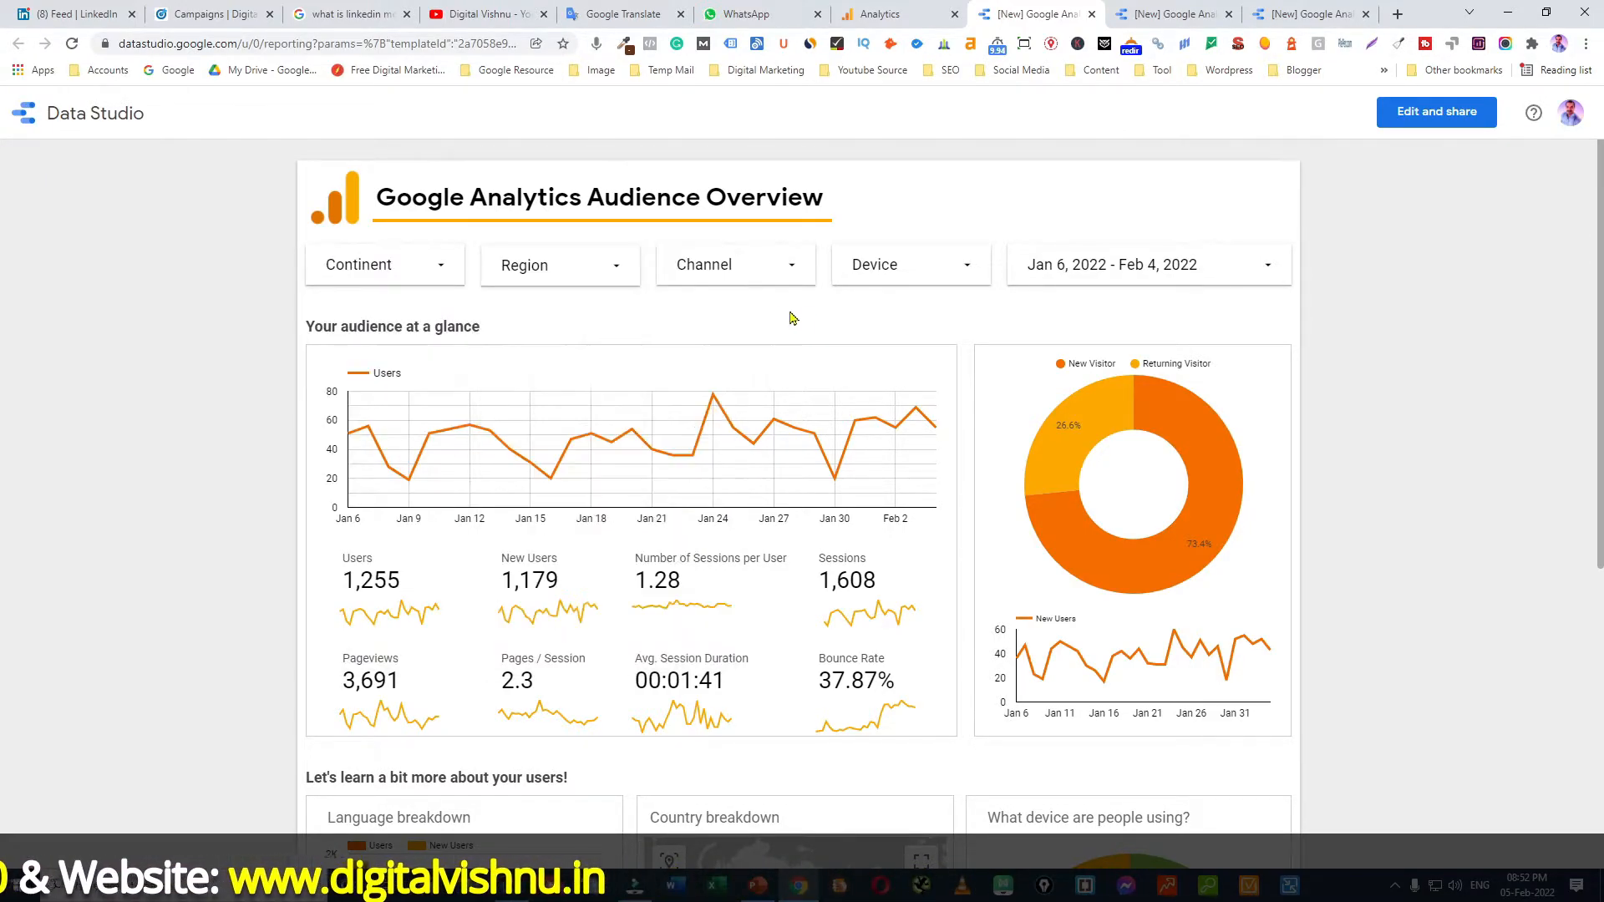
left_click(763, 269)
left_click(960, 322)
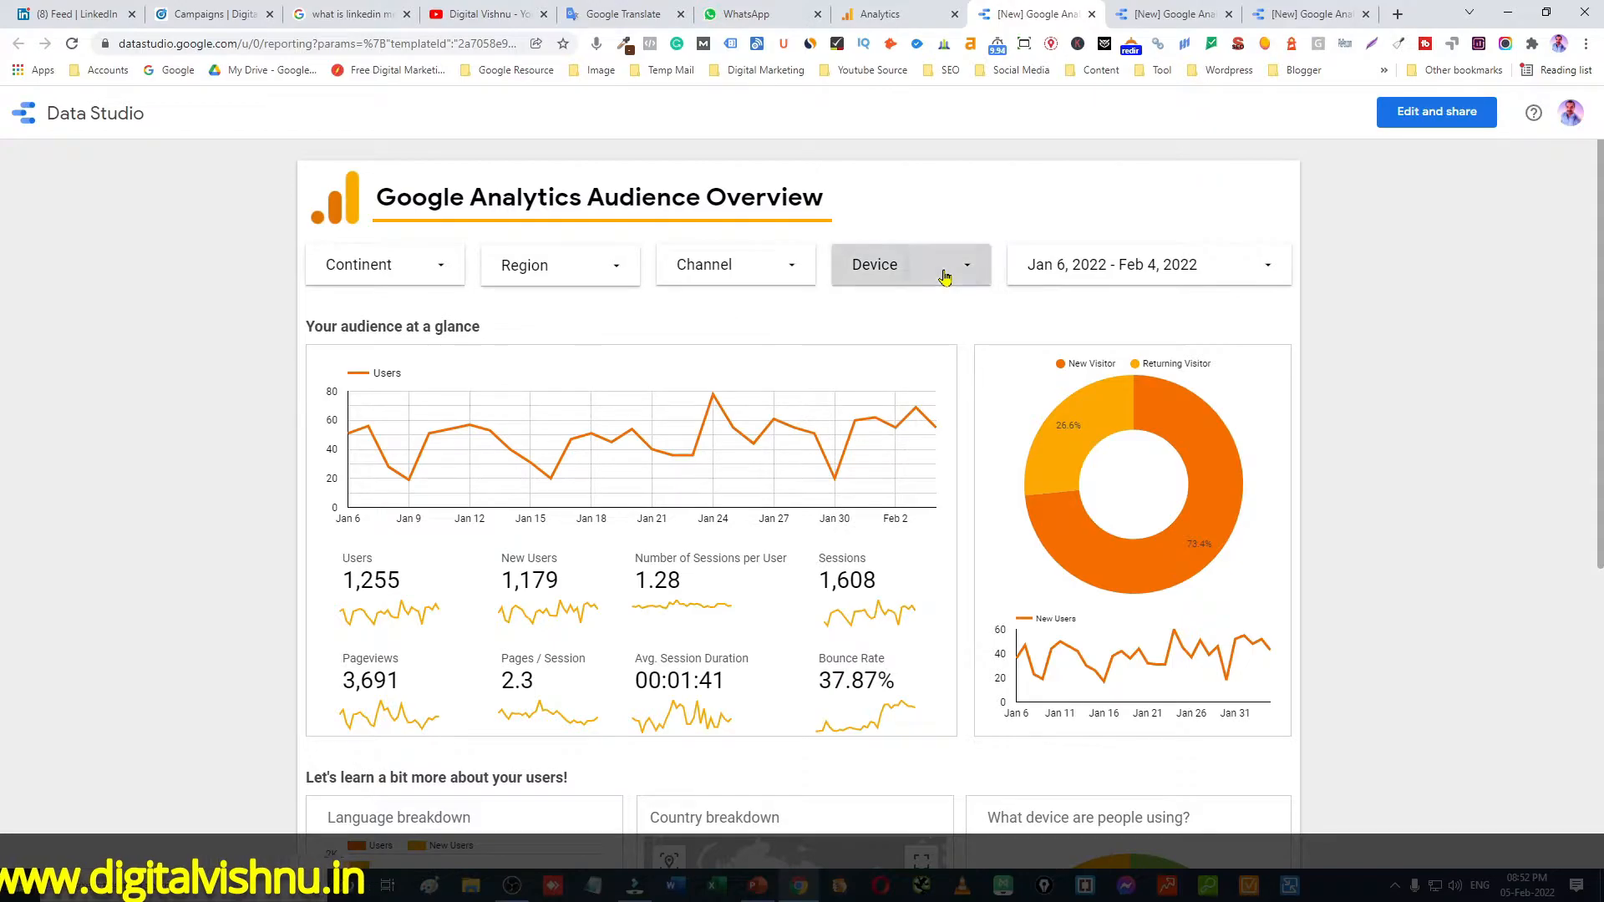
left_click(949, 268)
left_click(715, 306)
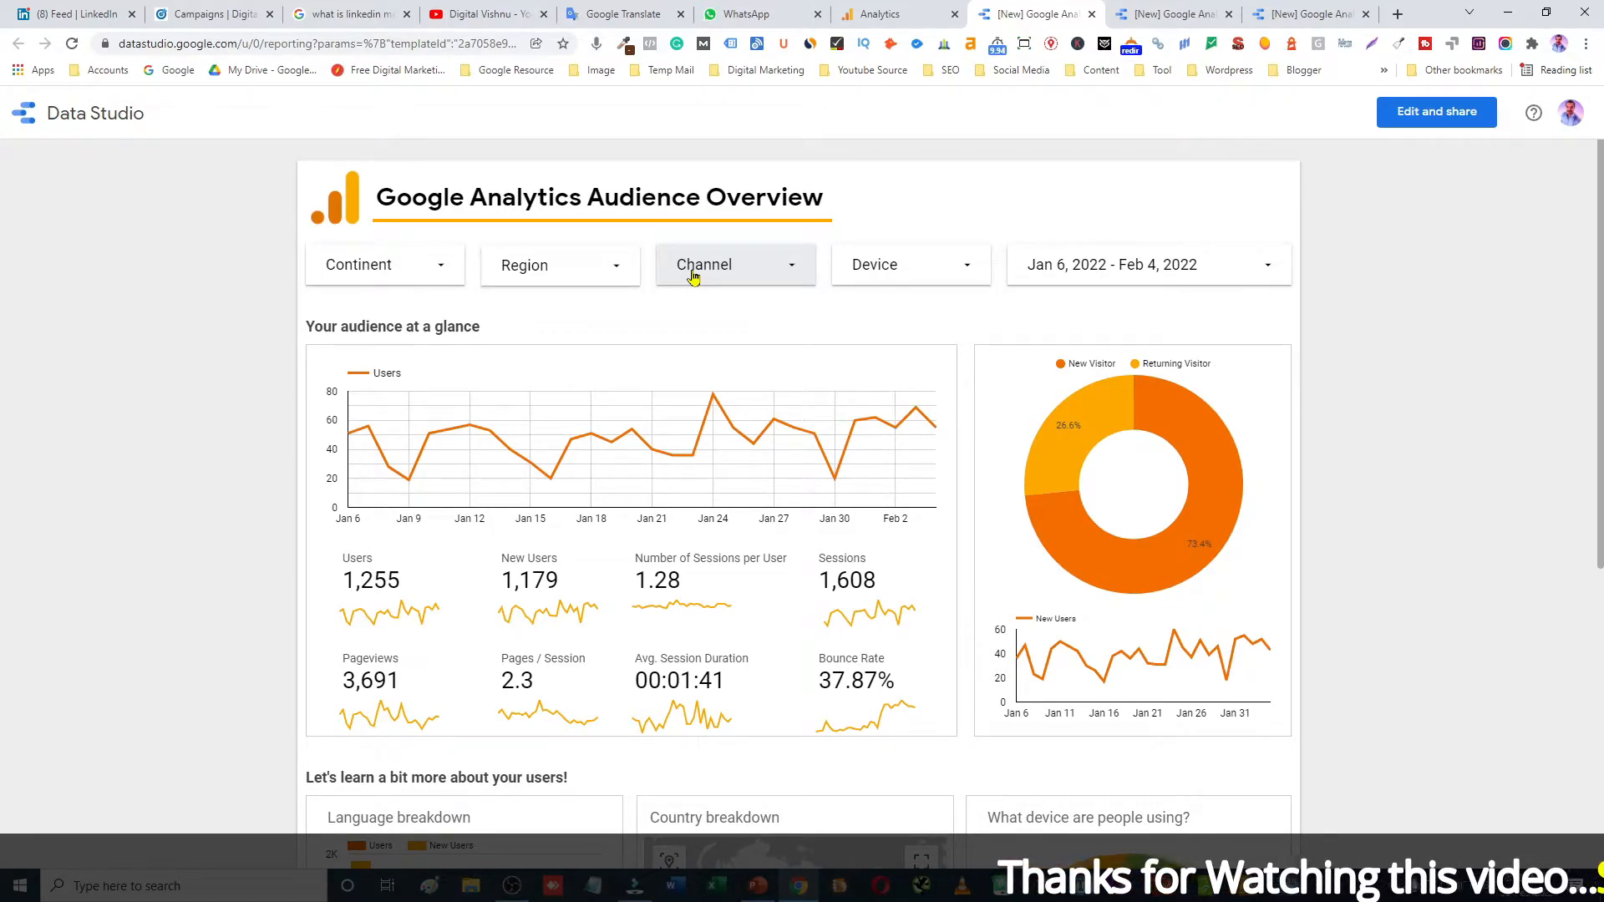
View the Google Analytics Acquisition Overview report in Data Studio, along with the other Data Studio report open beside it.
left_click(1169, 14)
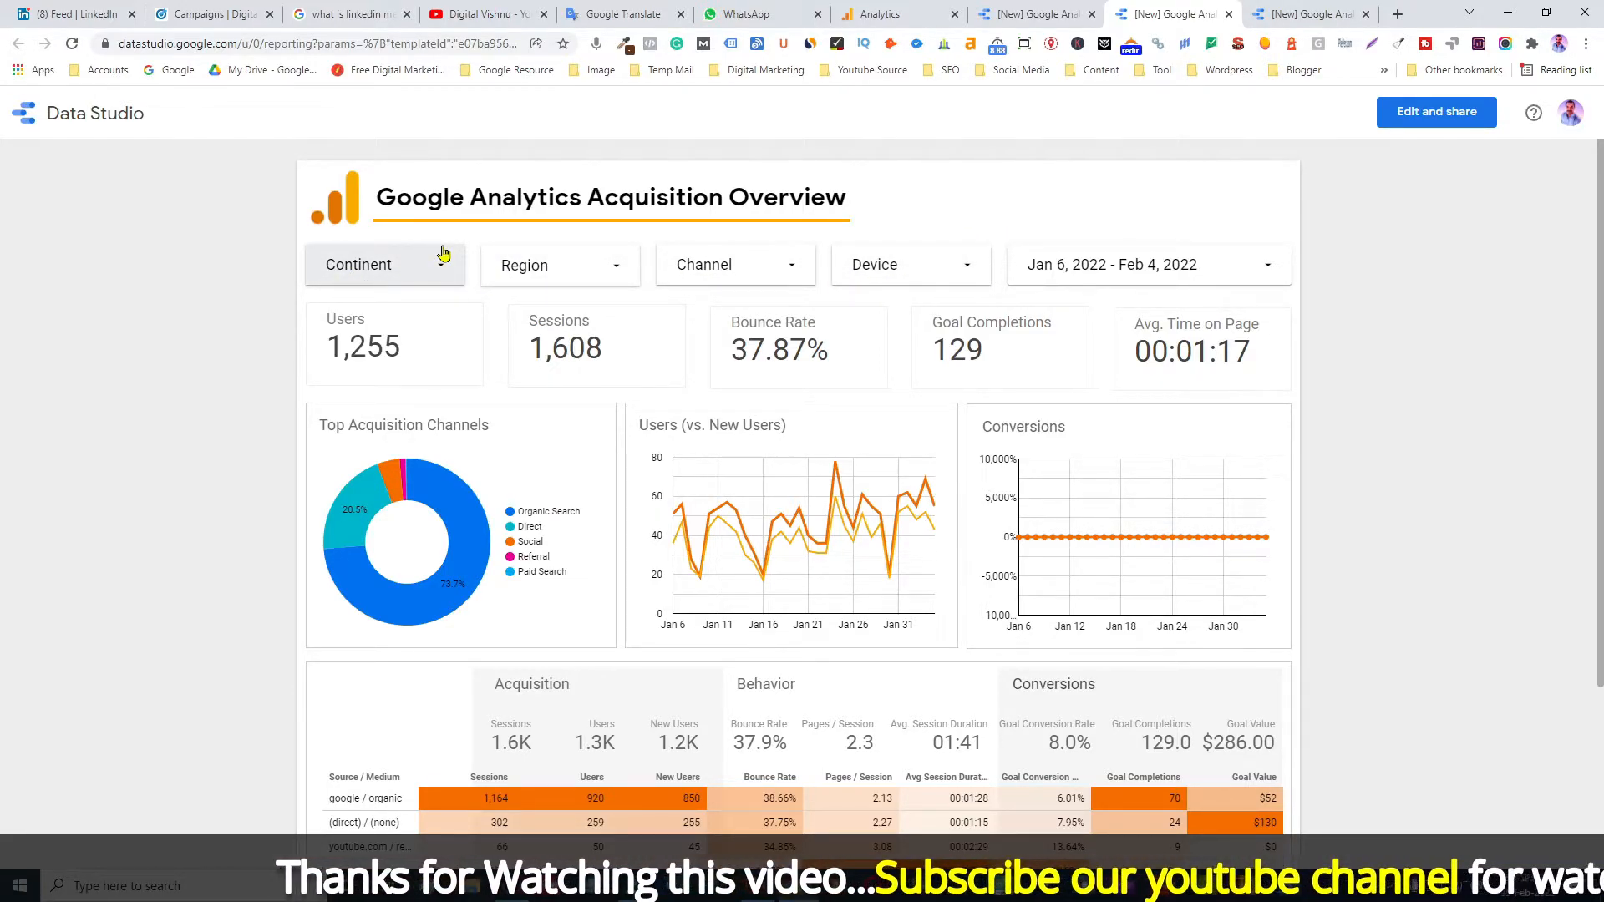
left_click(1308, 14)
left_click(1149, 10)
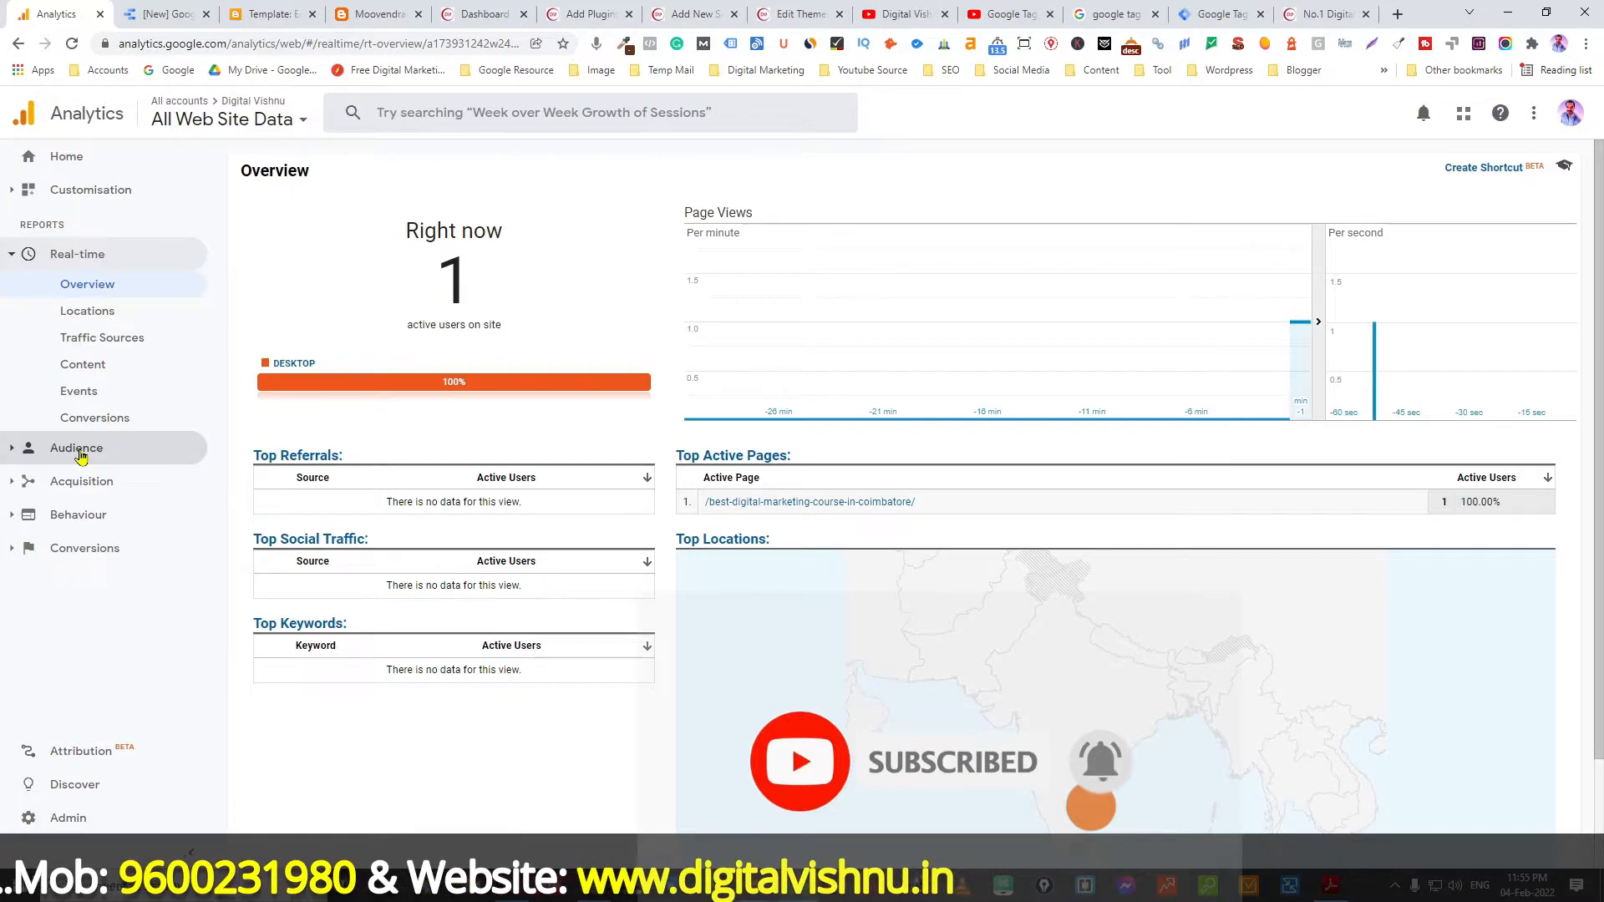
Open the Audience Overview report in Google Analytics and examine its users, sessions, page views, and bounce rate.
left_click(29, 455)
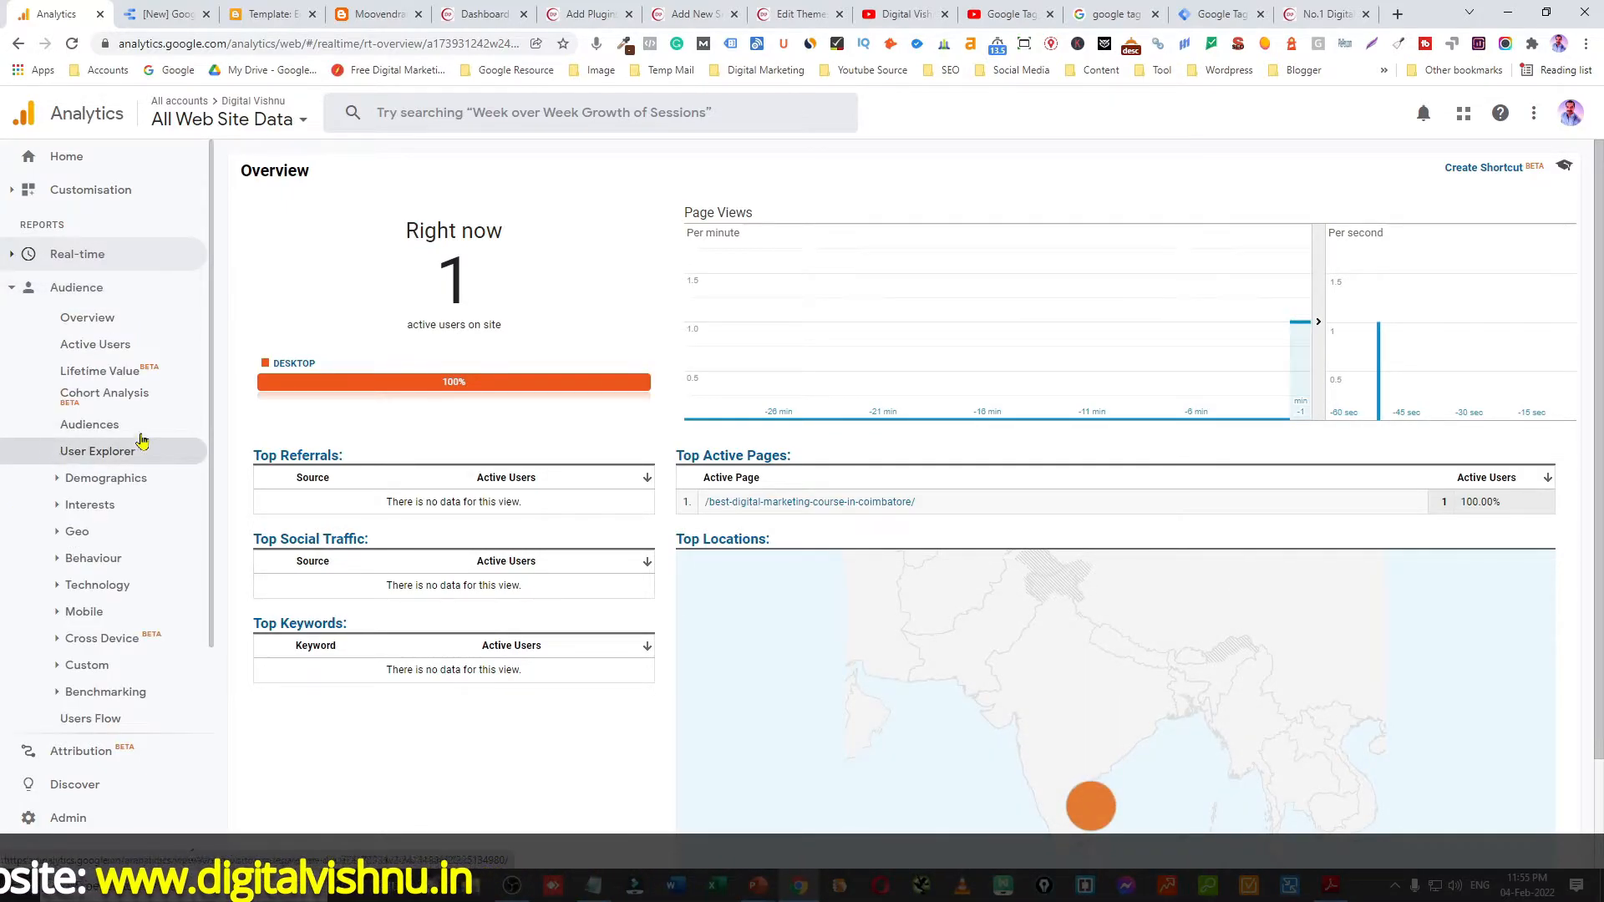
left_click(108, 322)
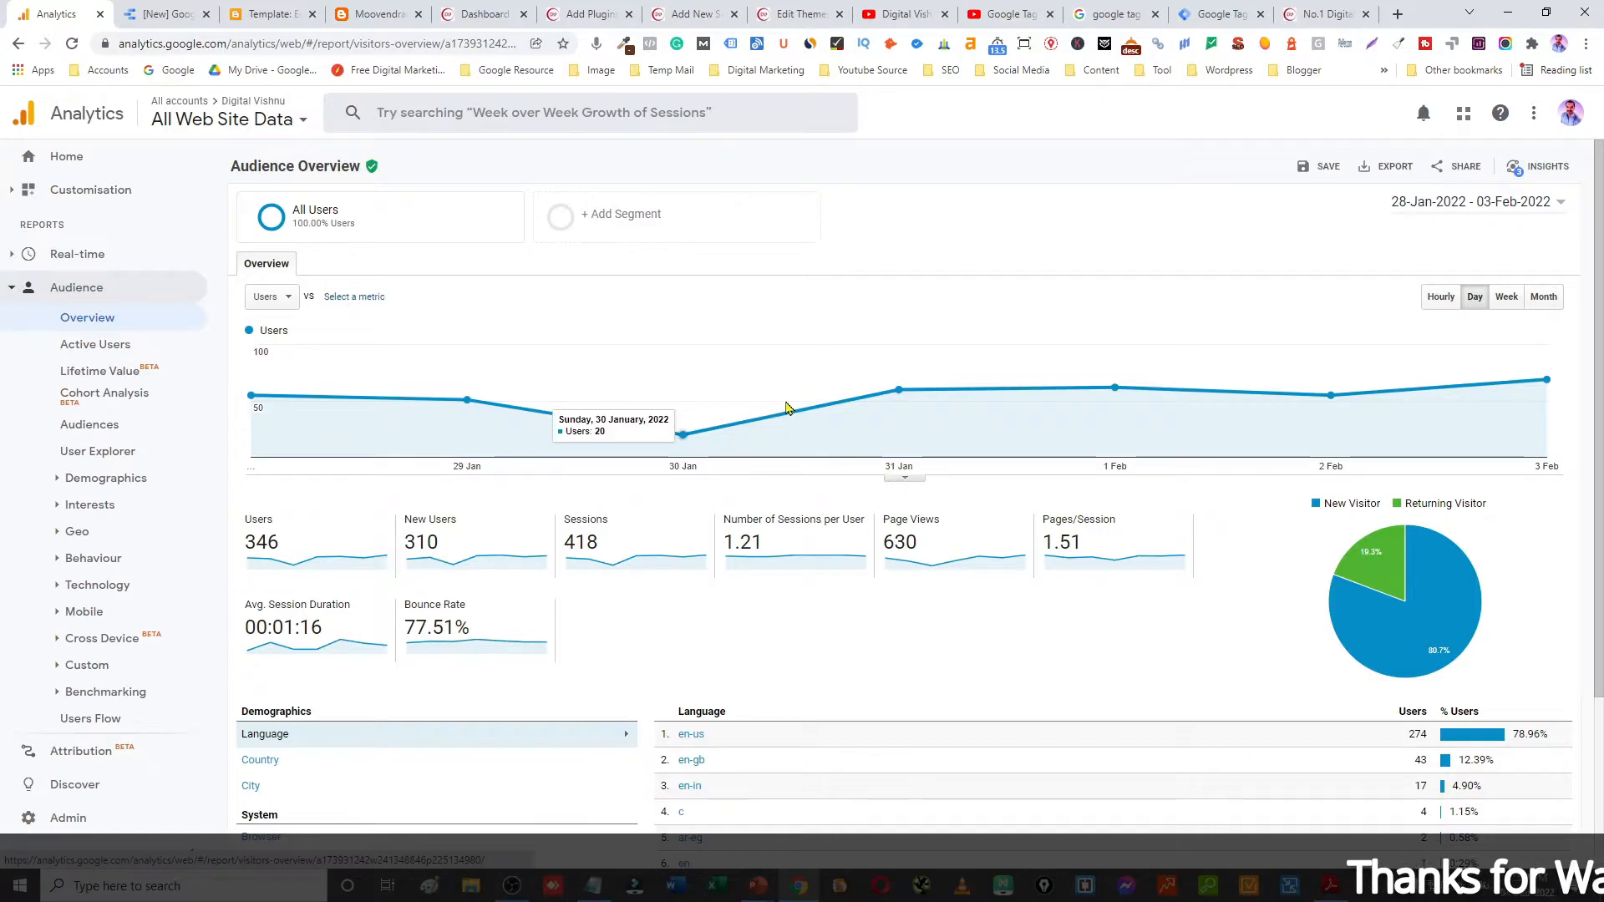
scroll(781, 406, "down", 3)
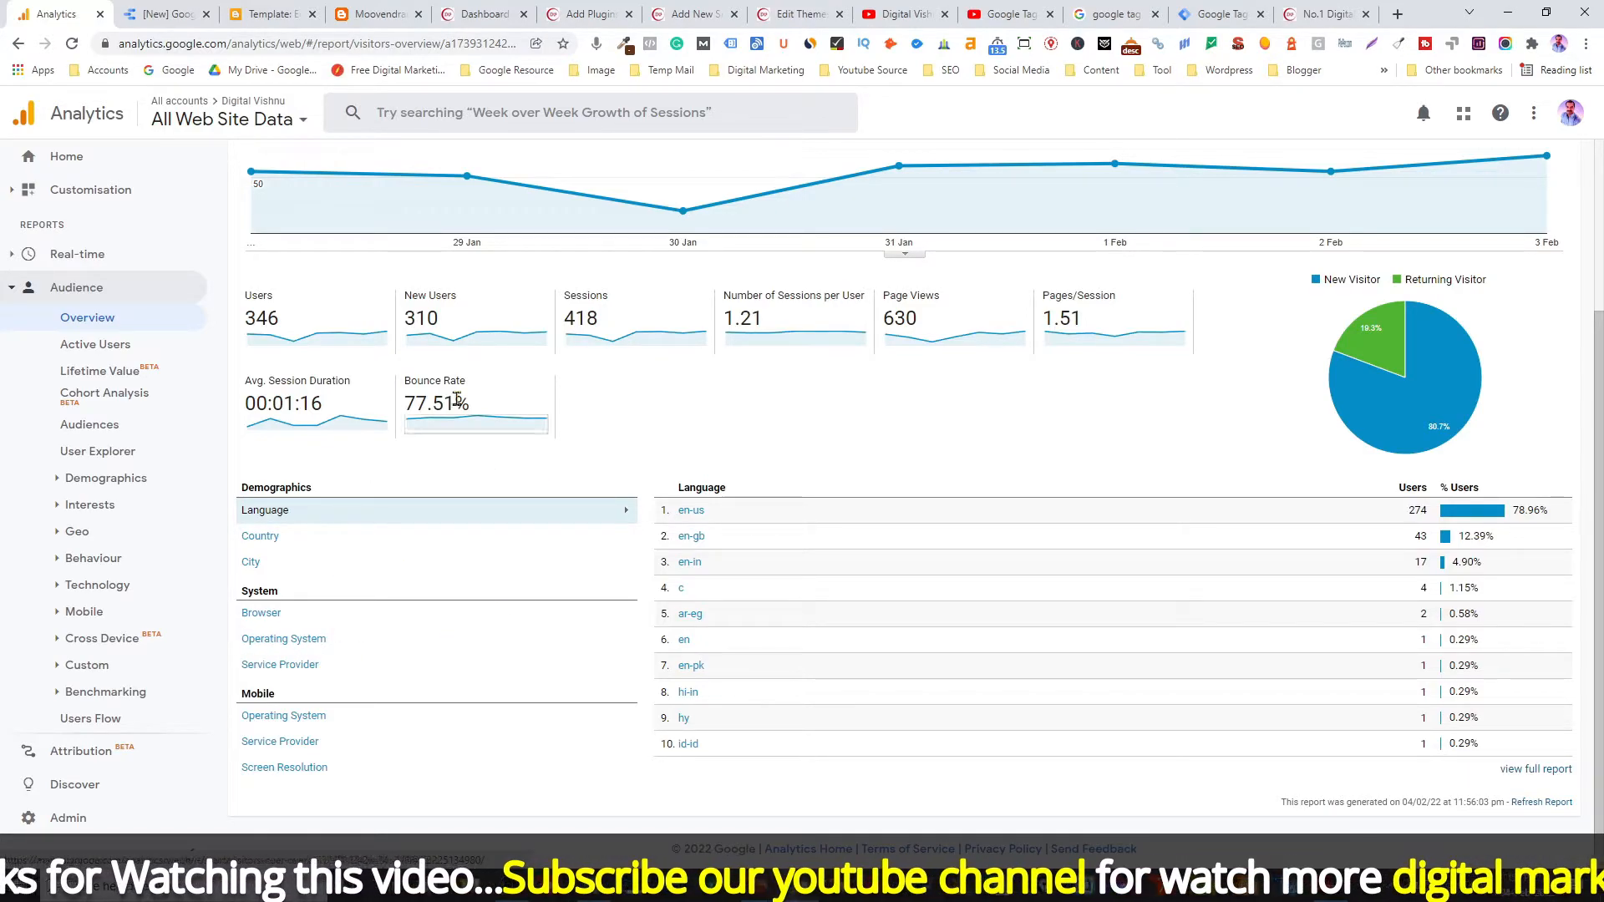
Collapse the Audience reports and open the Acquisition Overview report to view the top traffic channels.
left_click(12, 288)
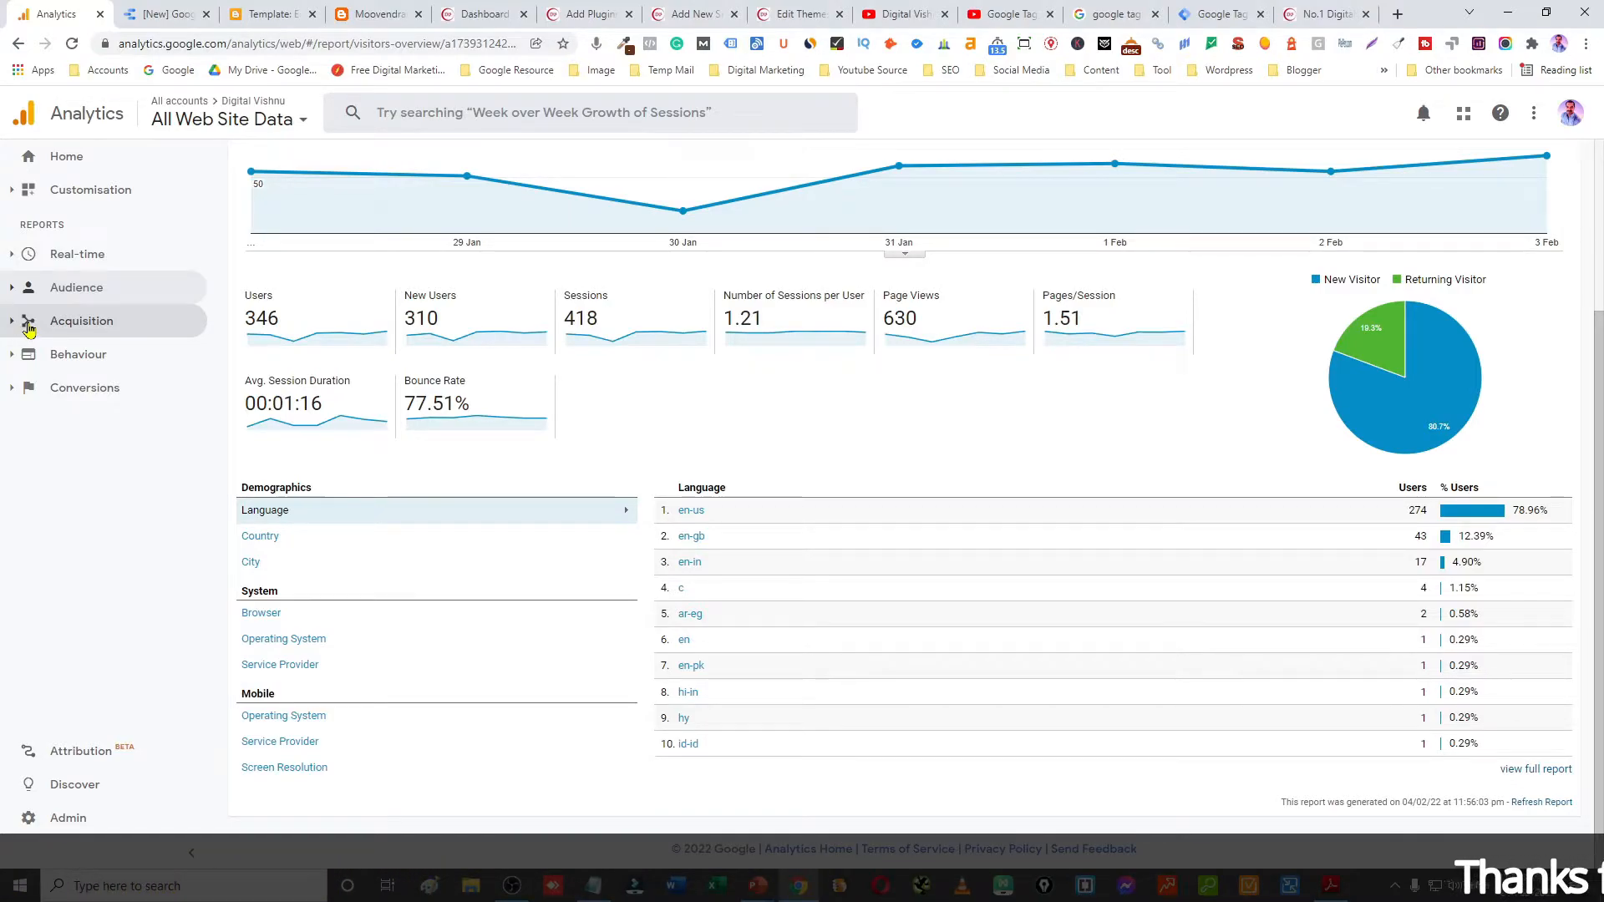
left_click(10, 326)
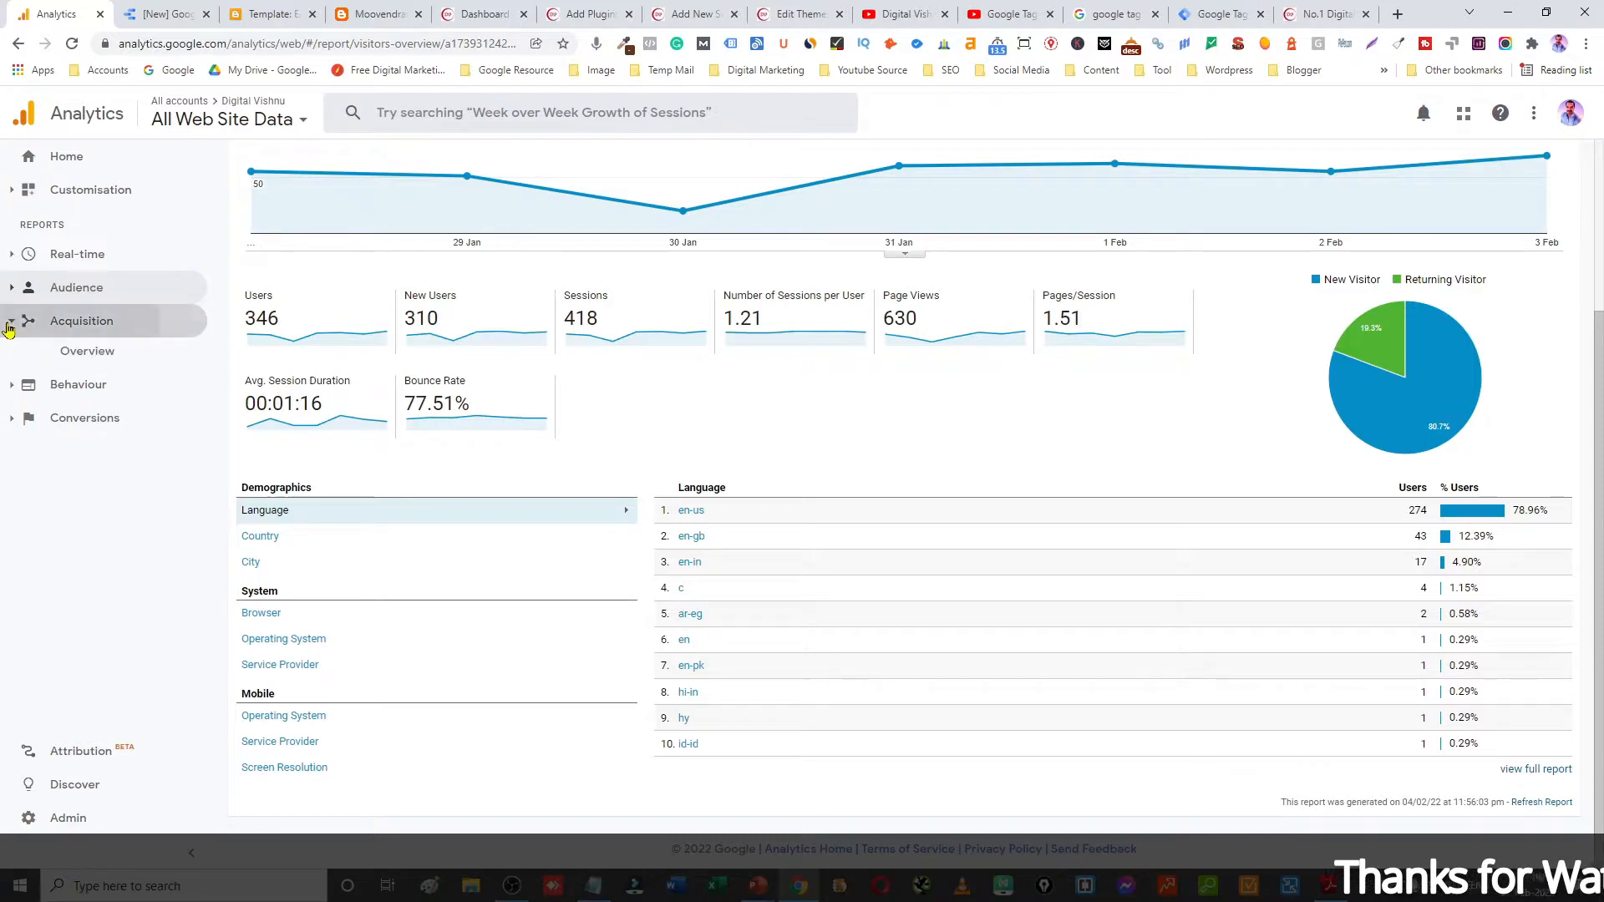
left_click(98, 352)
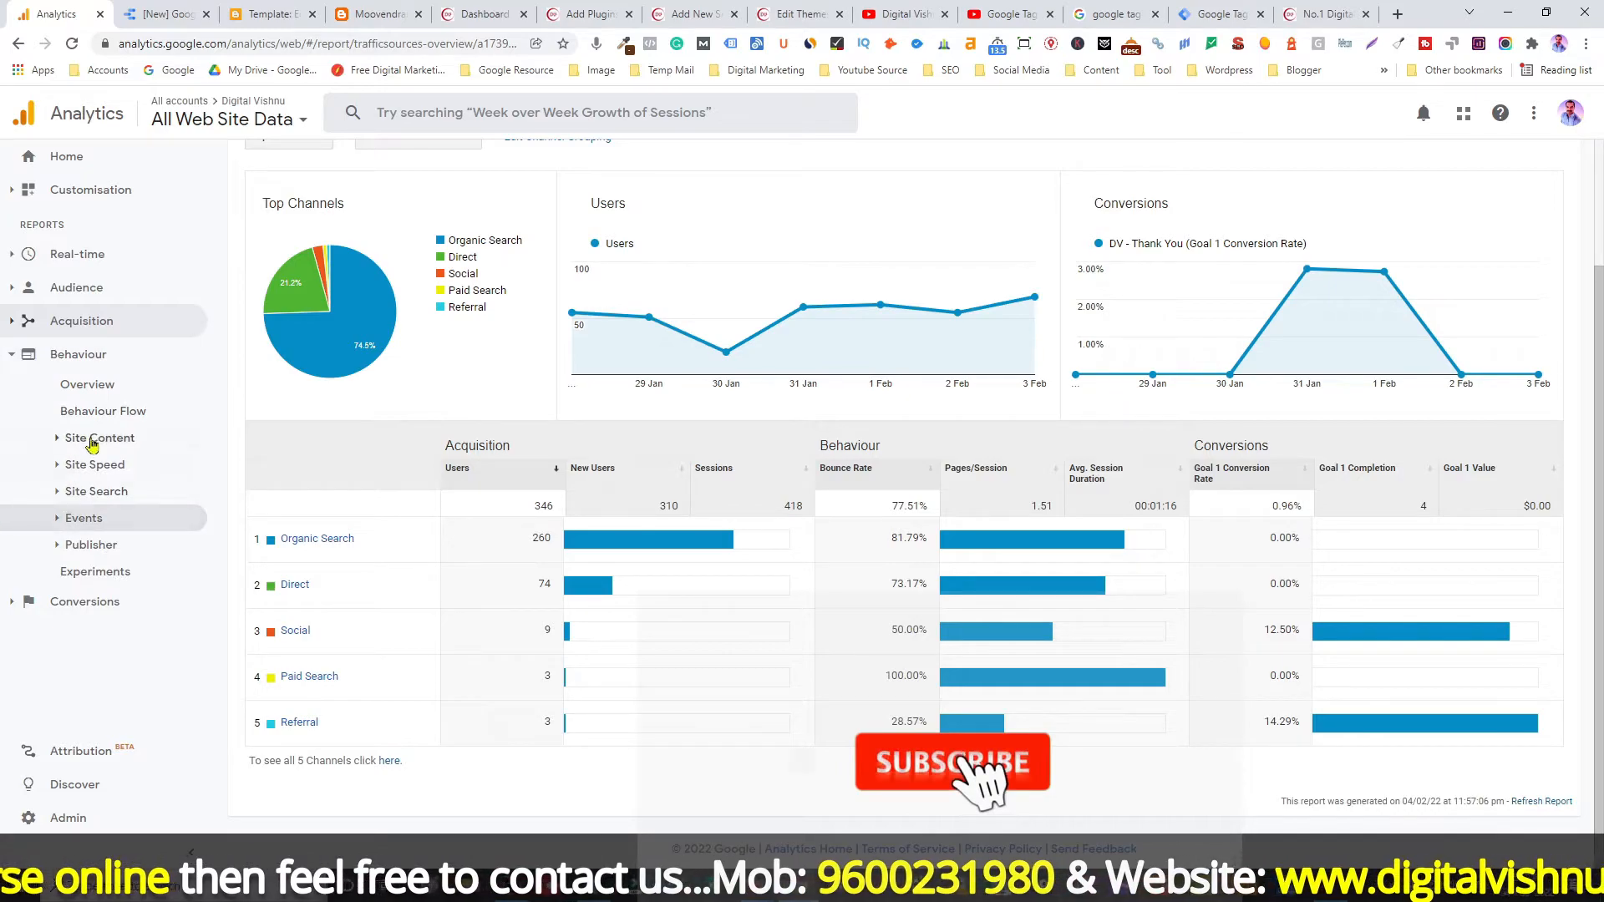
Open the Behaviour Overview report and examine its page view metrics and most viewed pages.
left_click(92, 385)
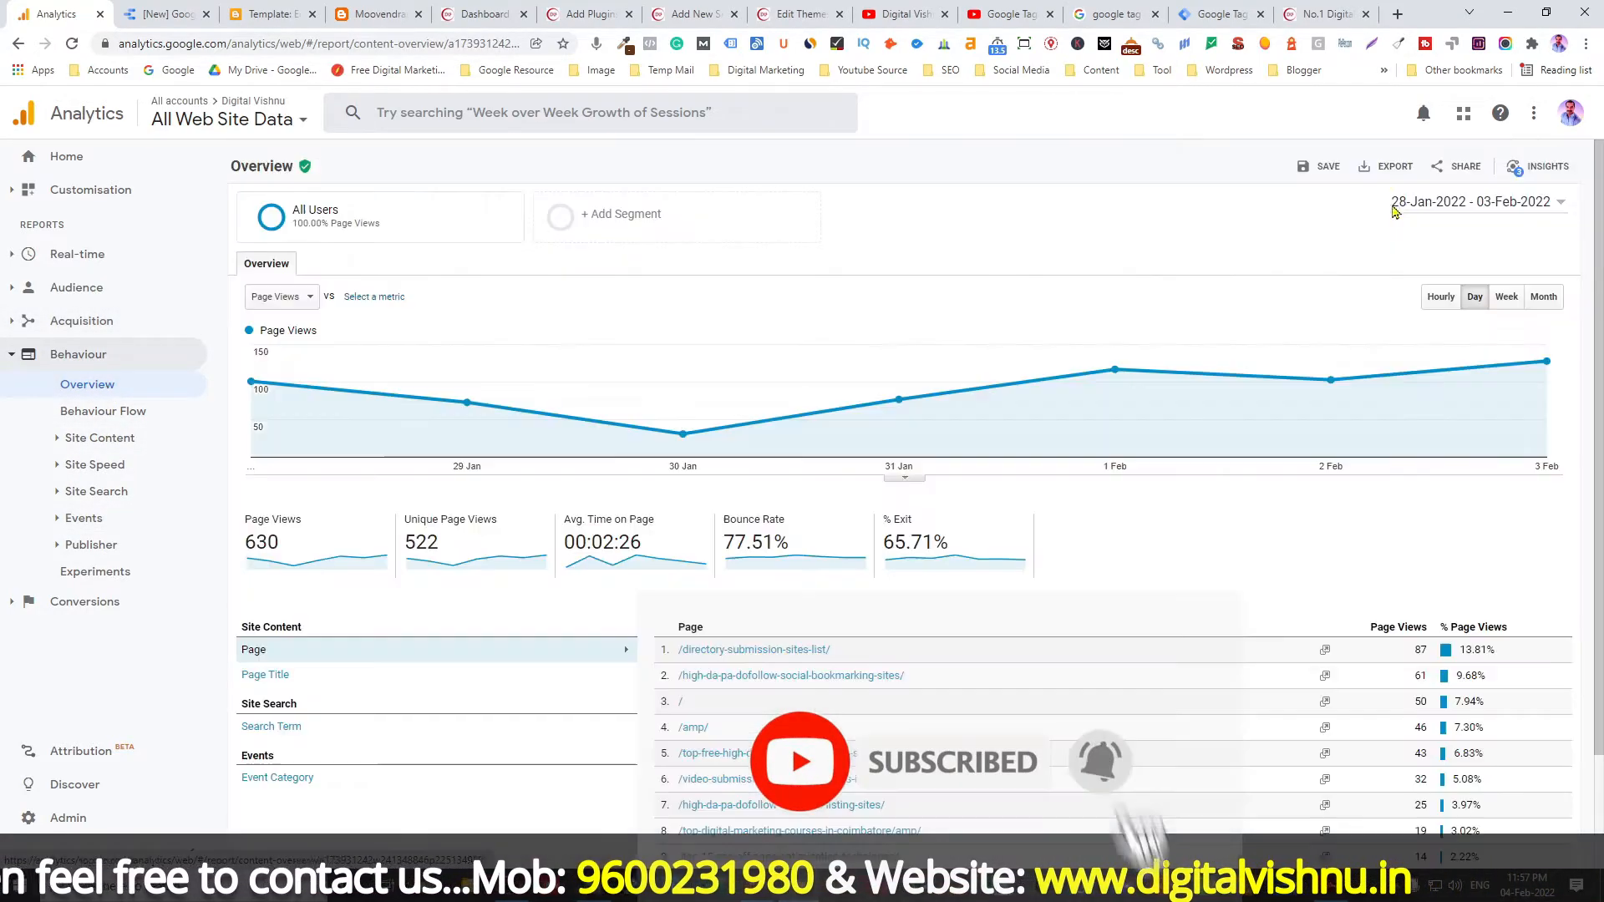
scroll(831, 323, "down", 2)
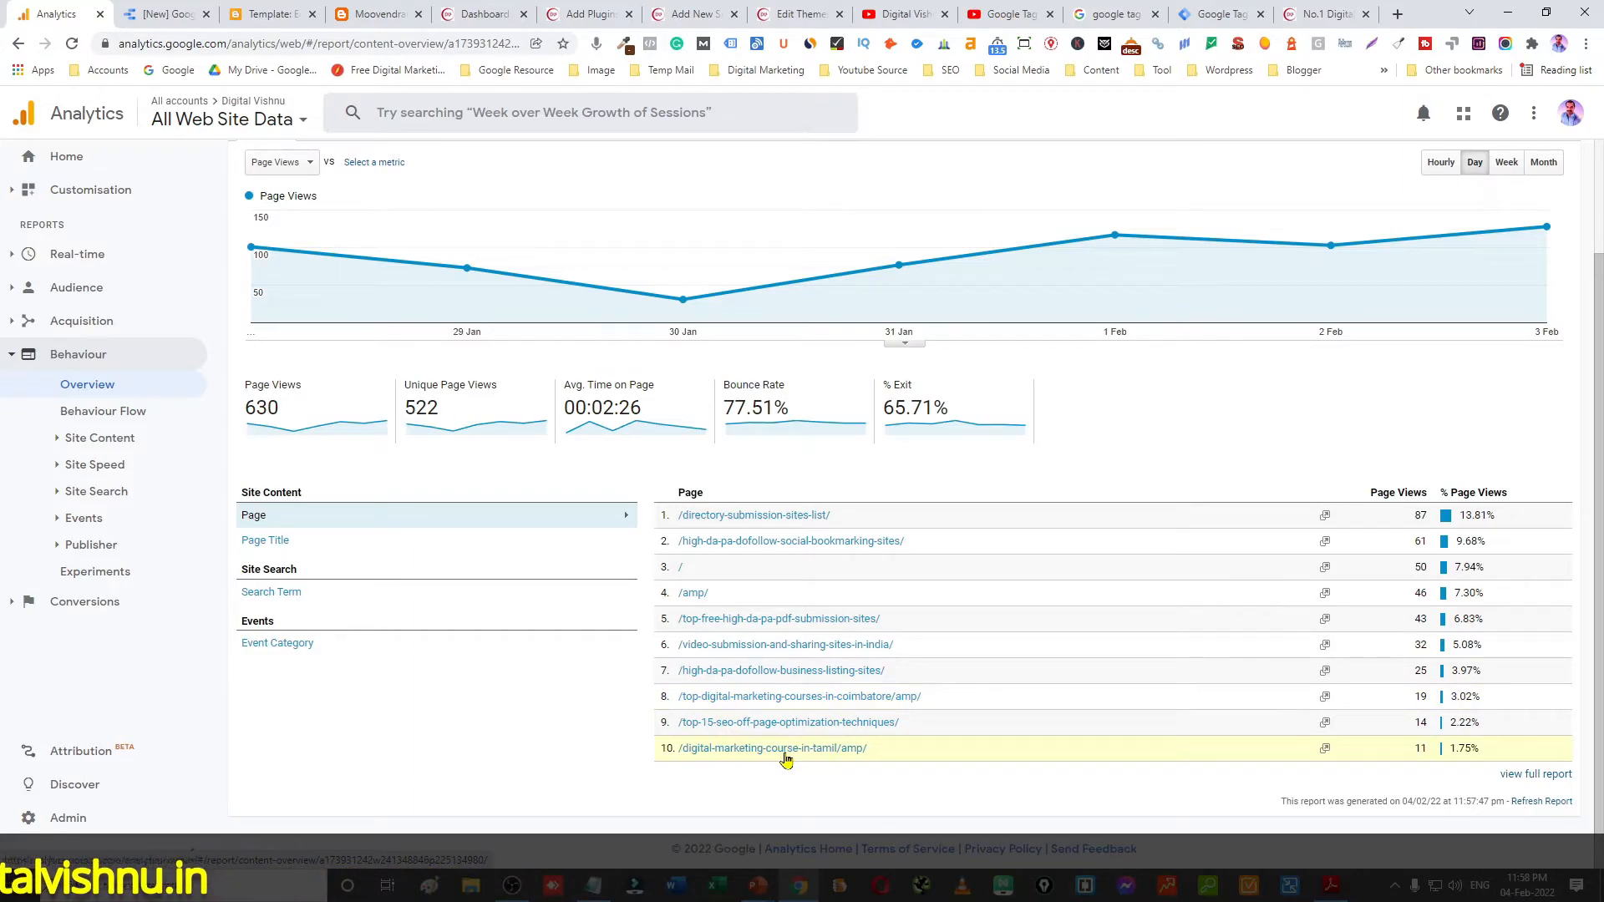
Expand the Conversions section and its Goals group, and open the Goals Overview report.
left_click(12, 604)
left_click(78, 422)
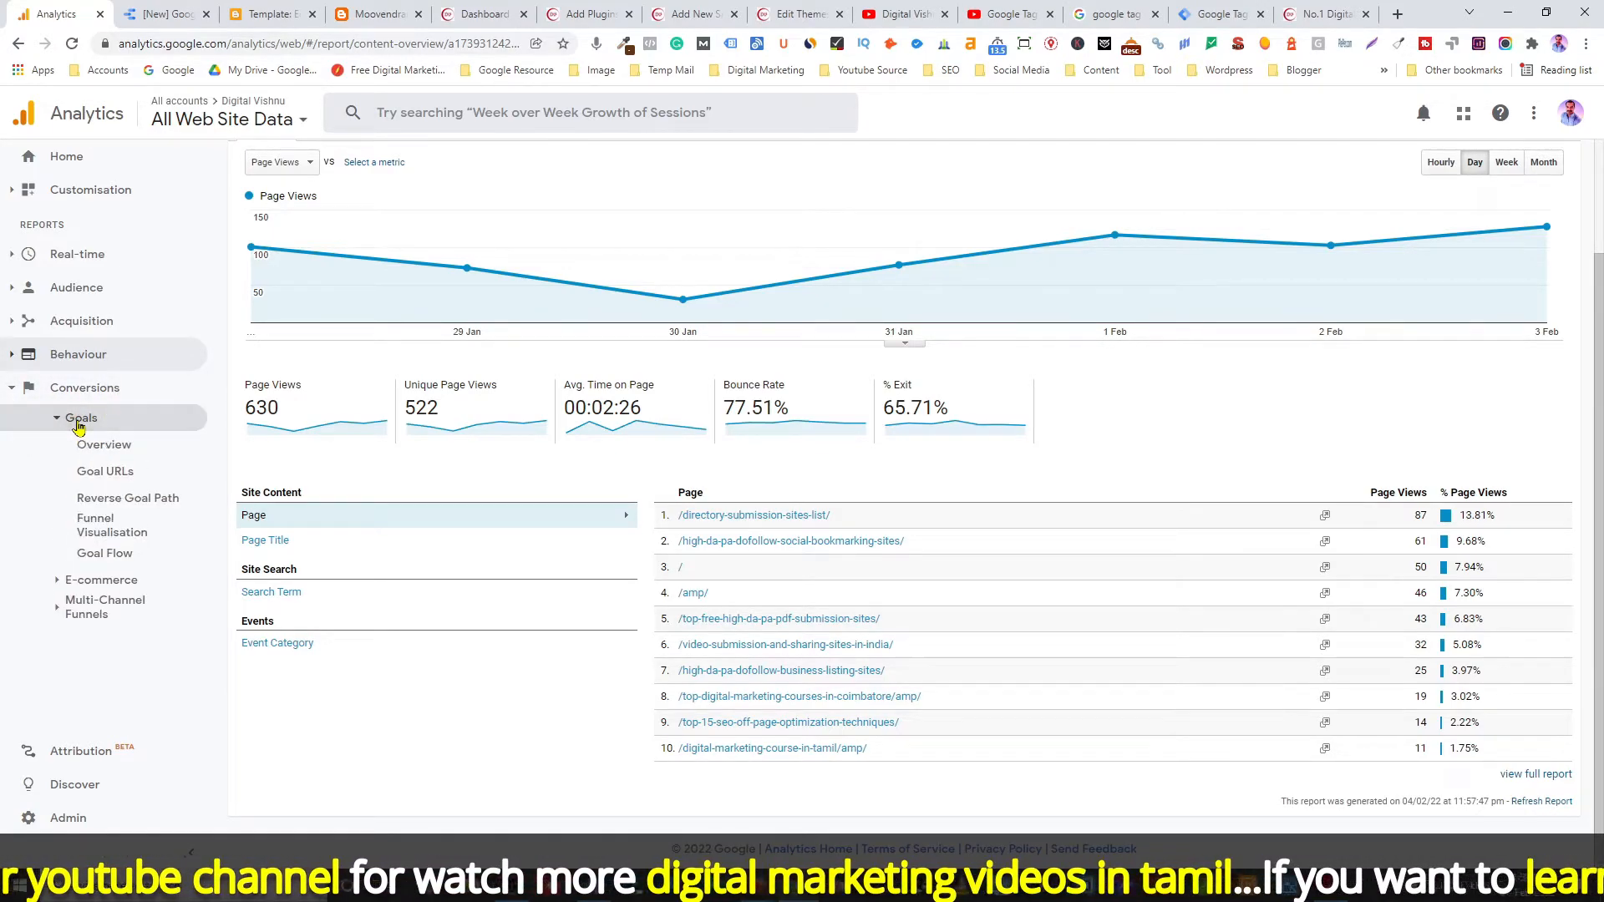
left_click(103, 448)
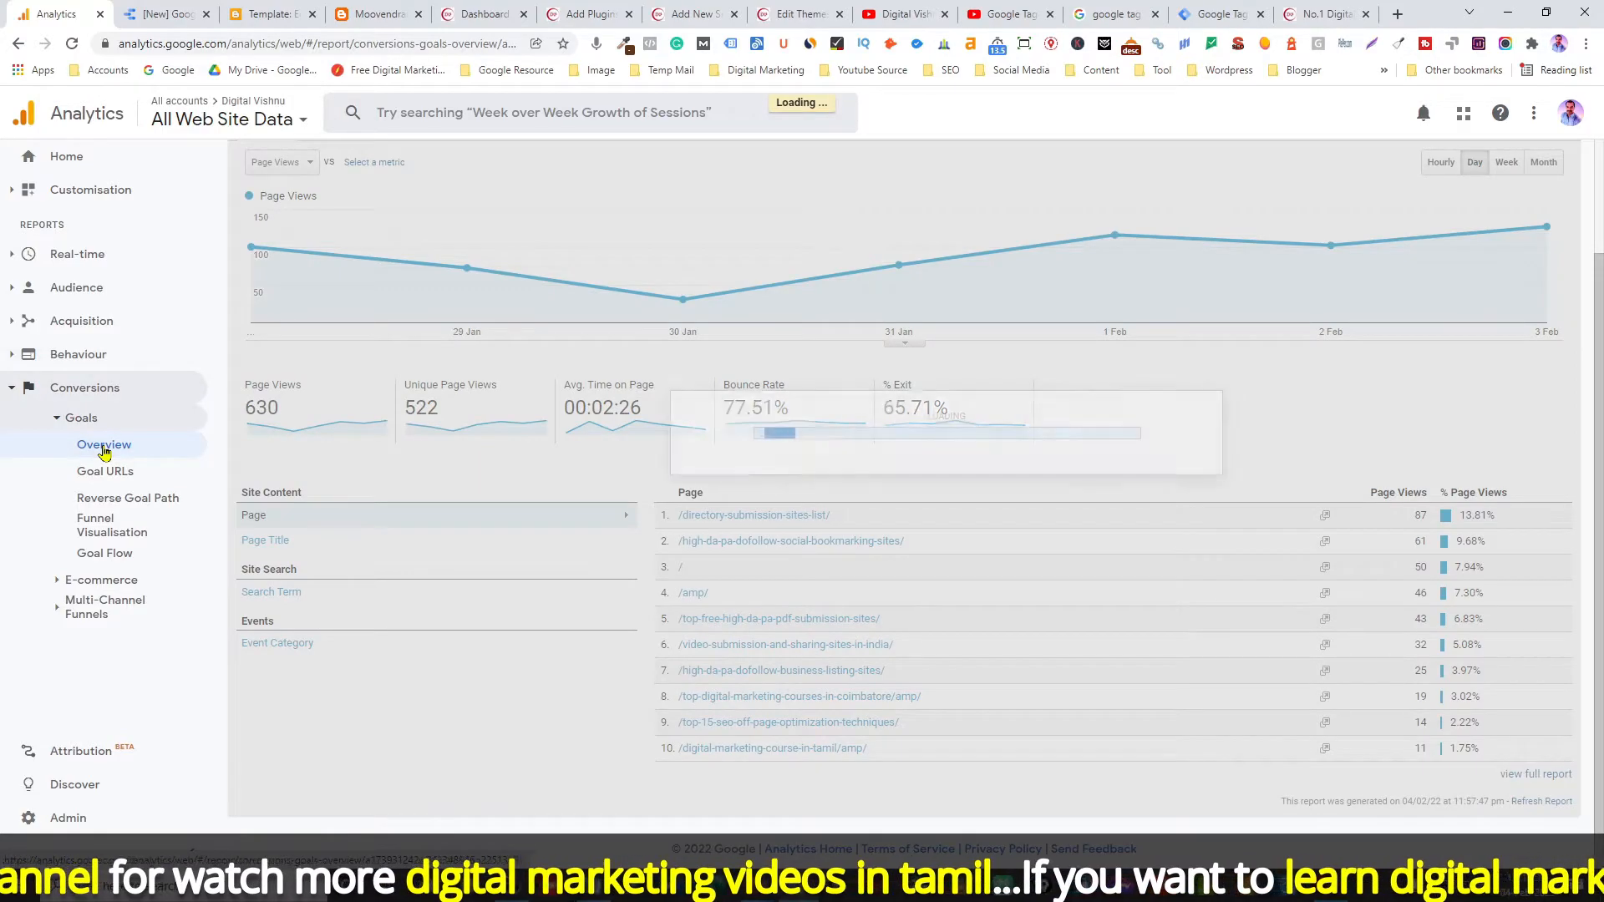
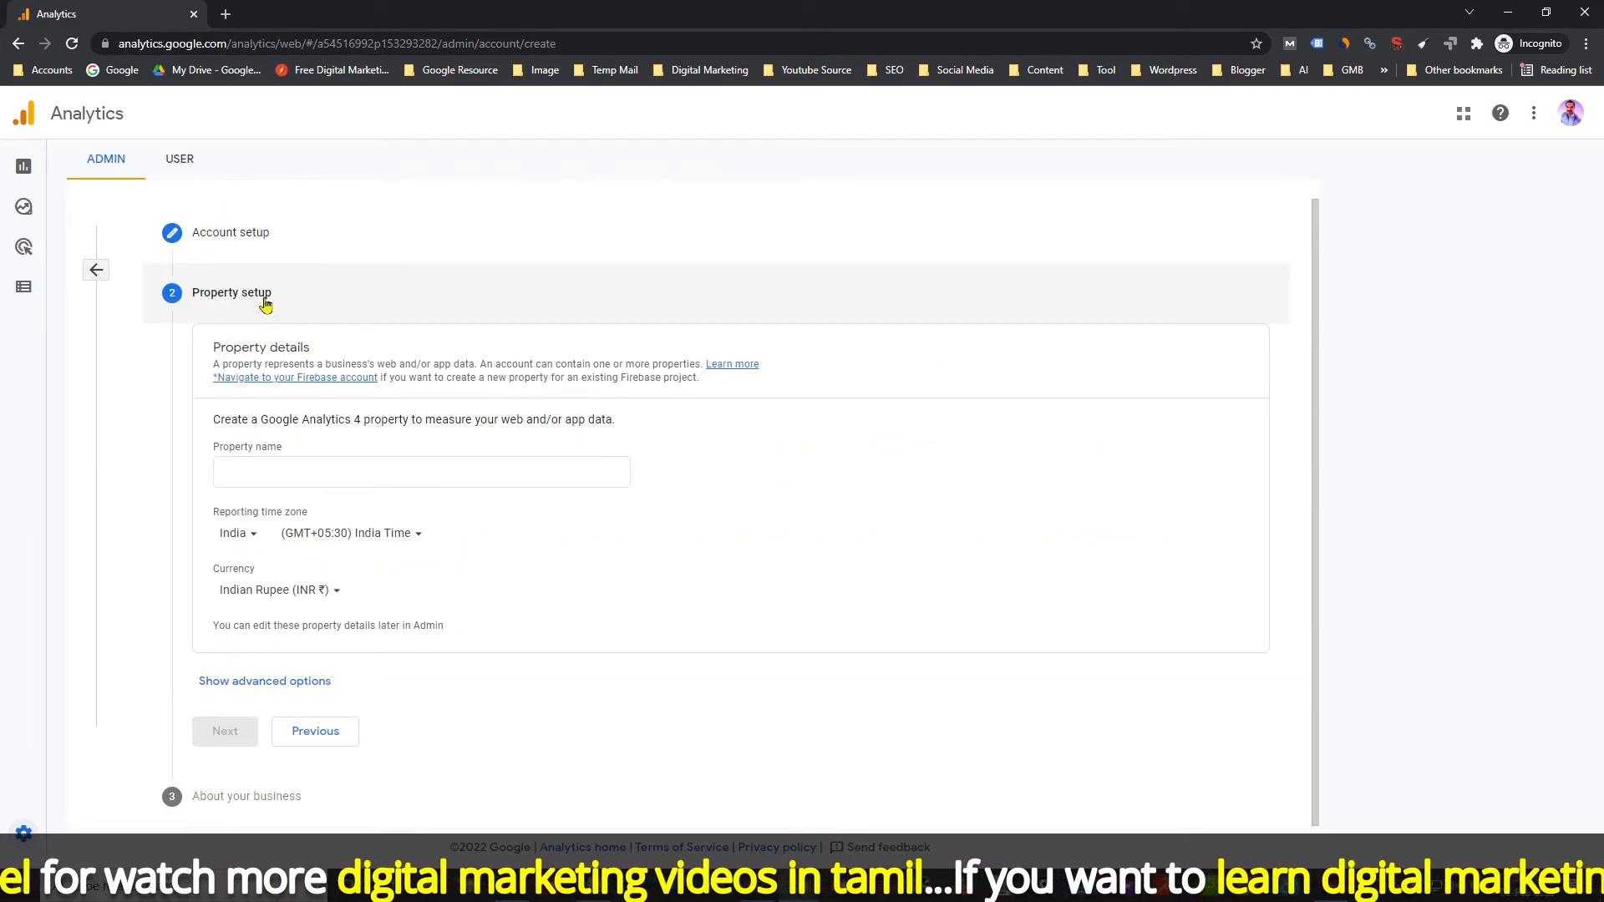
Enter the blog's name as the property name for the new Google Analytics property.
left_click(306, 470)
left_click(301, 474)
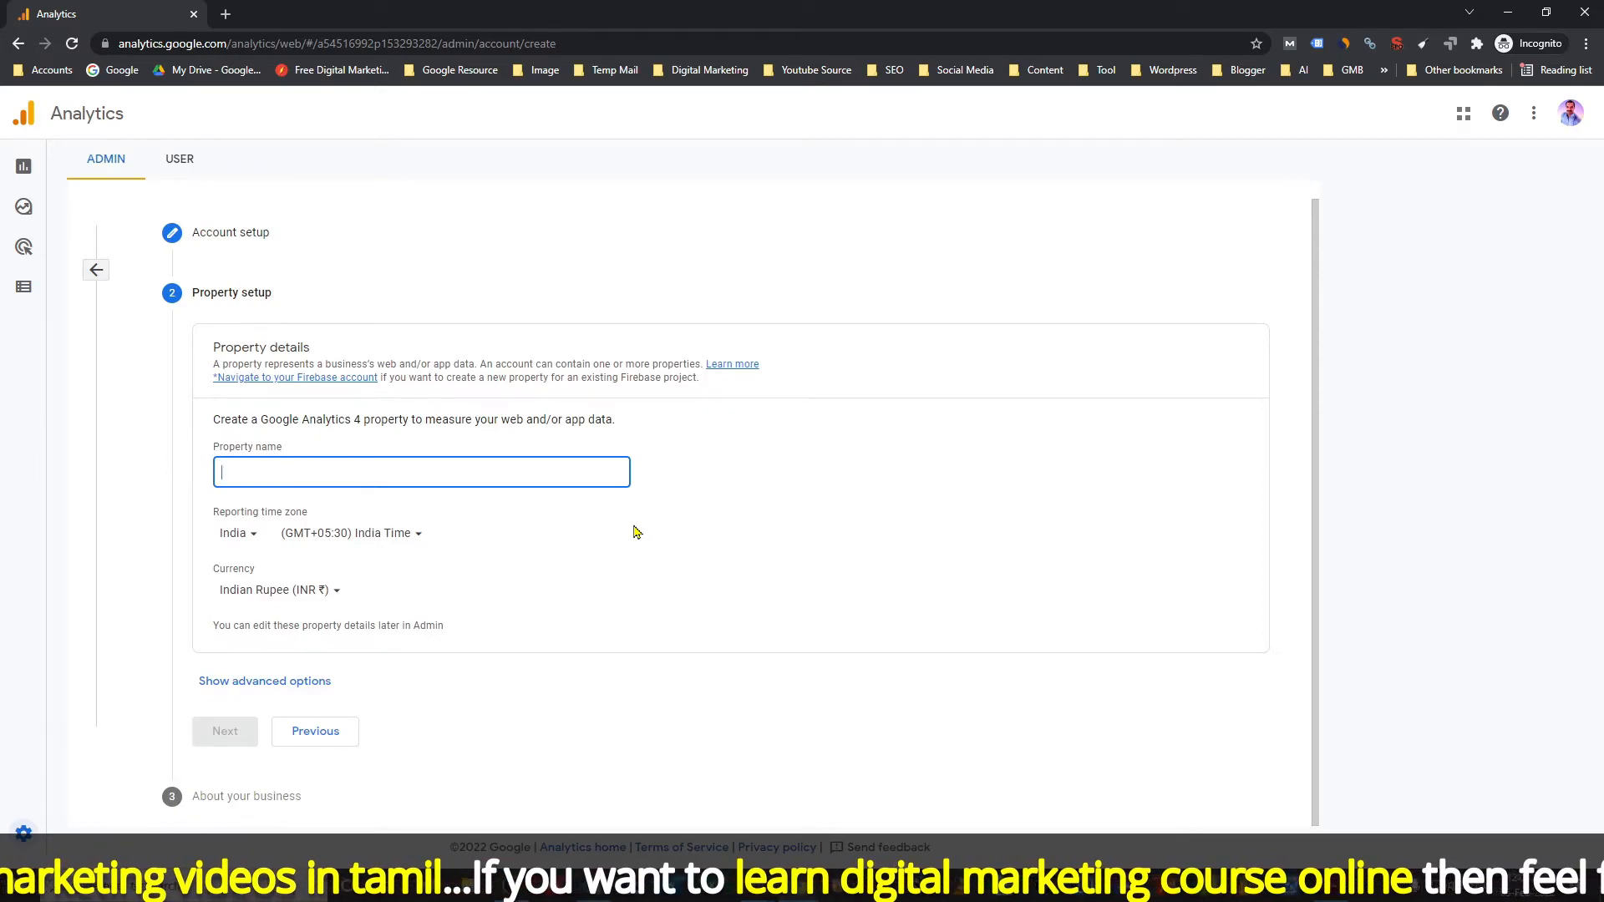
type("Moovendran Blog")
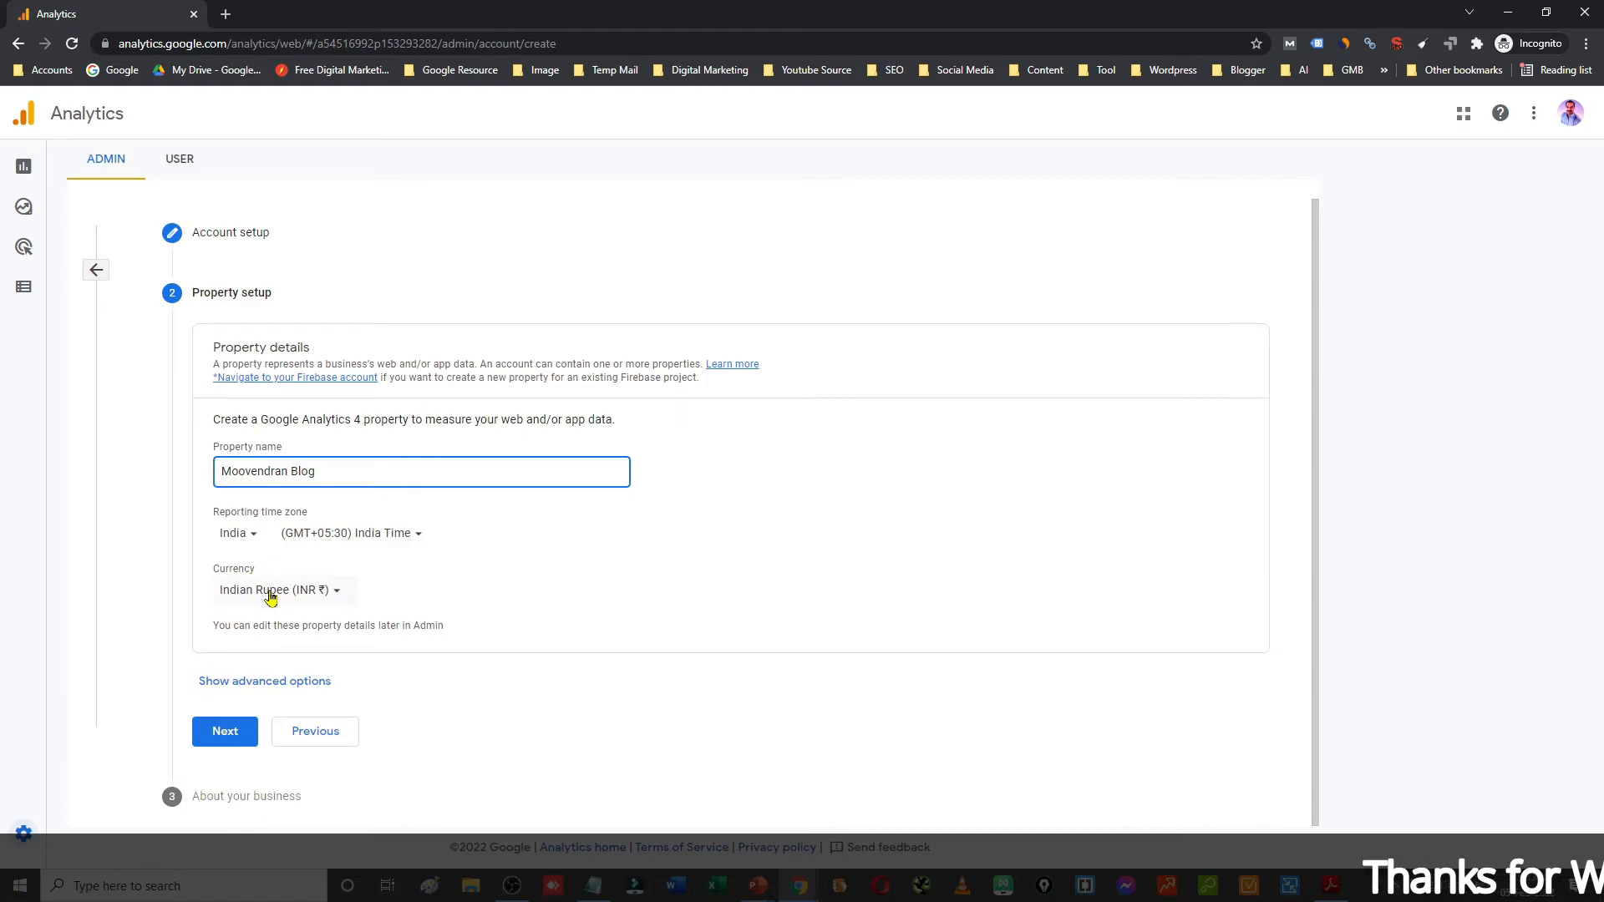
Show the advanced property options and enable creation of a Universal Analytics property.
left_click(279, 684)
scroll(591, 617, "down", 2)
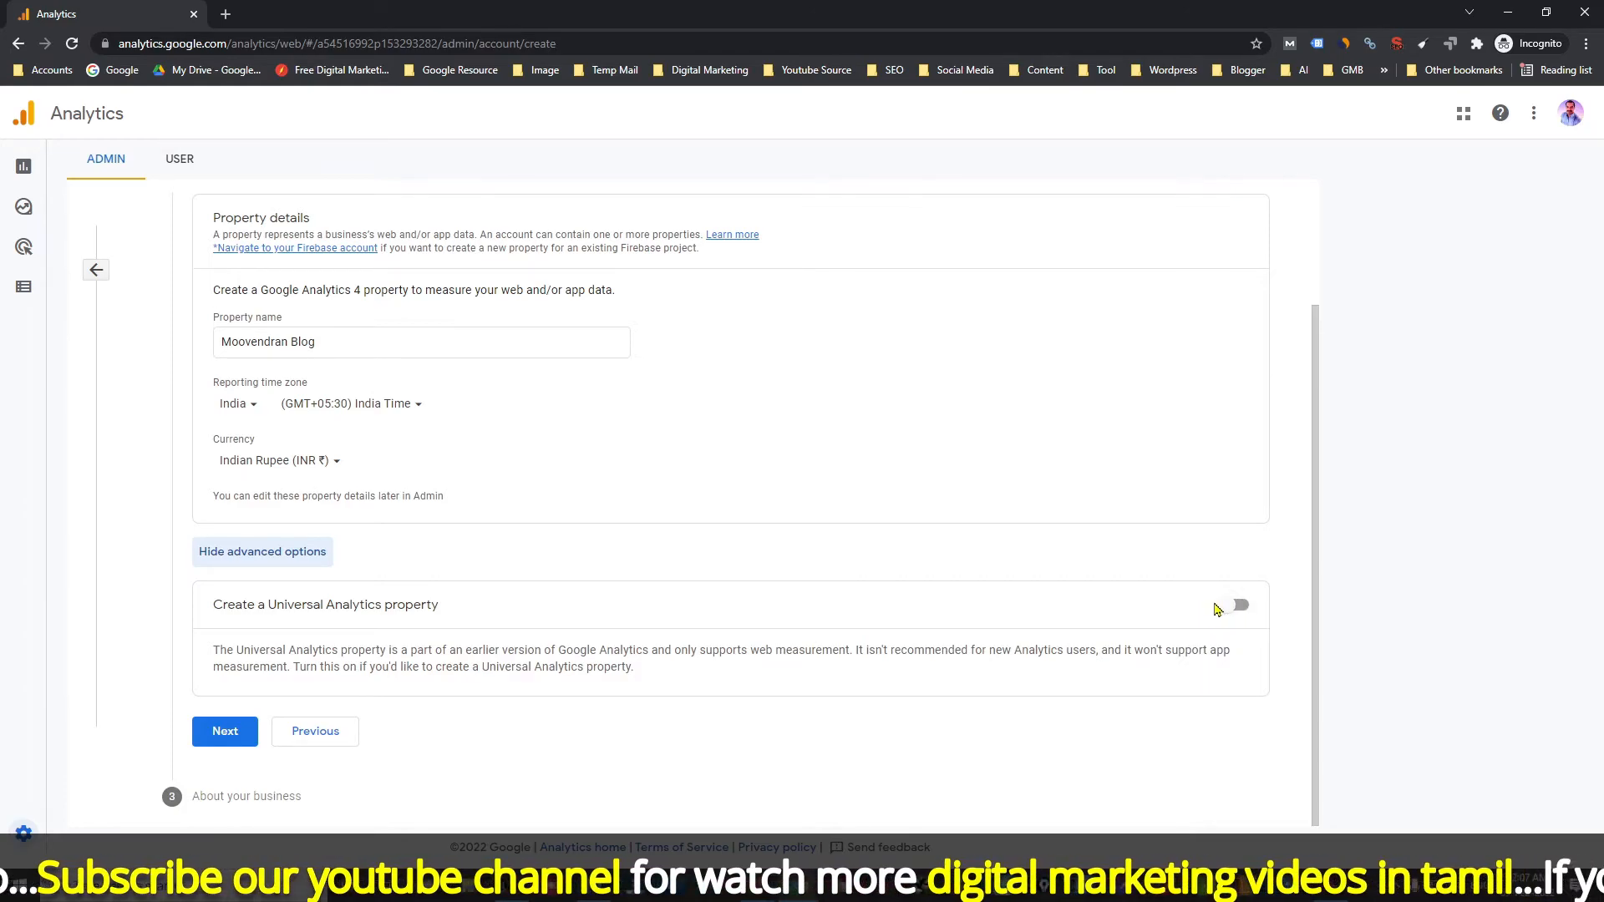
left_click(1240, 607)
scroll(739, 567, "down", 3)
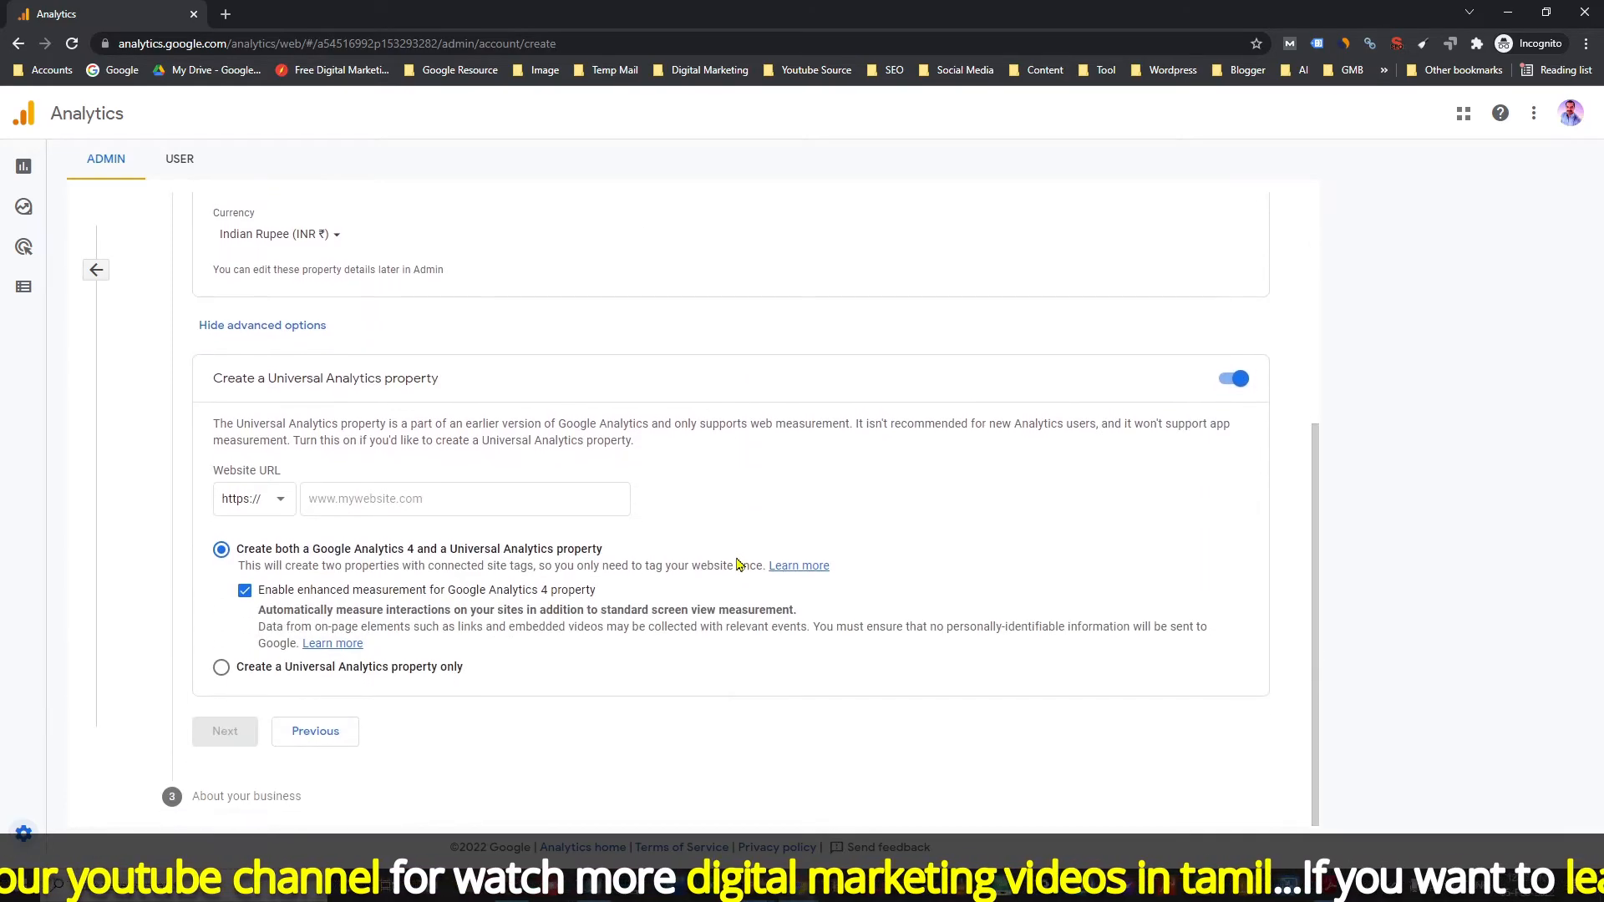
left_click(376, 498)
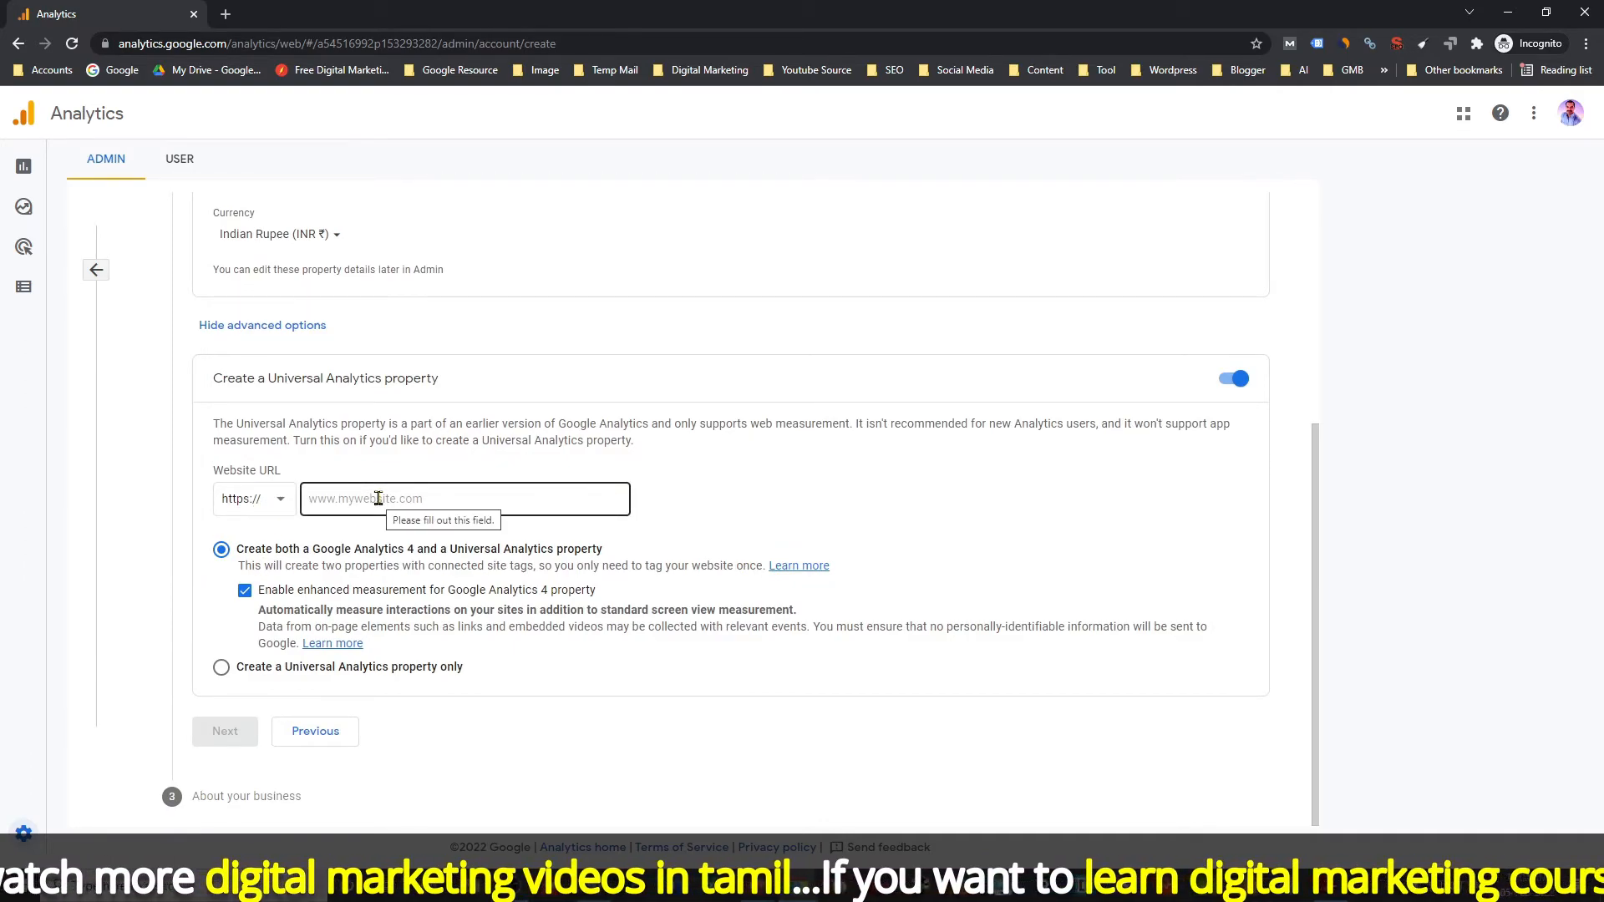
key("alt+Tab")
left_click(295, 43)
key("ctrl+c")
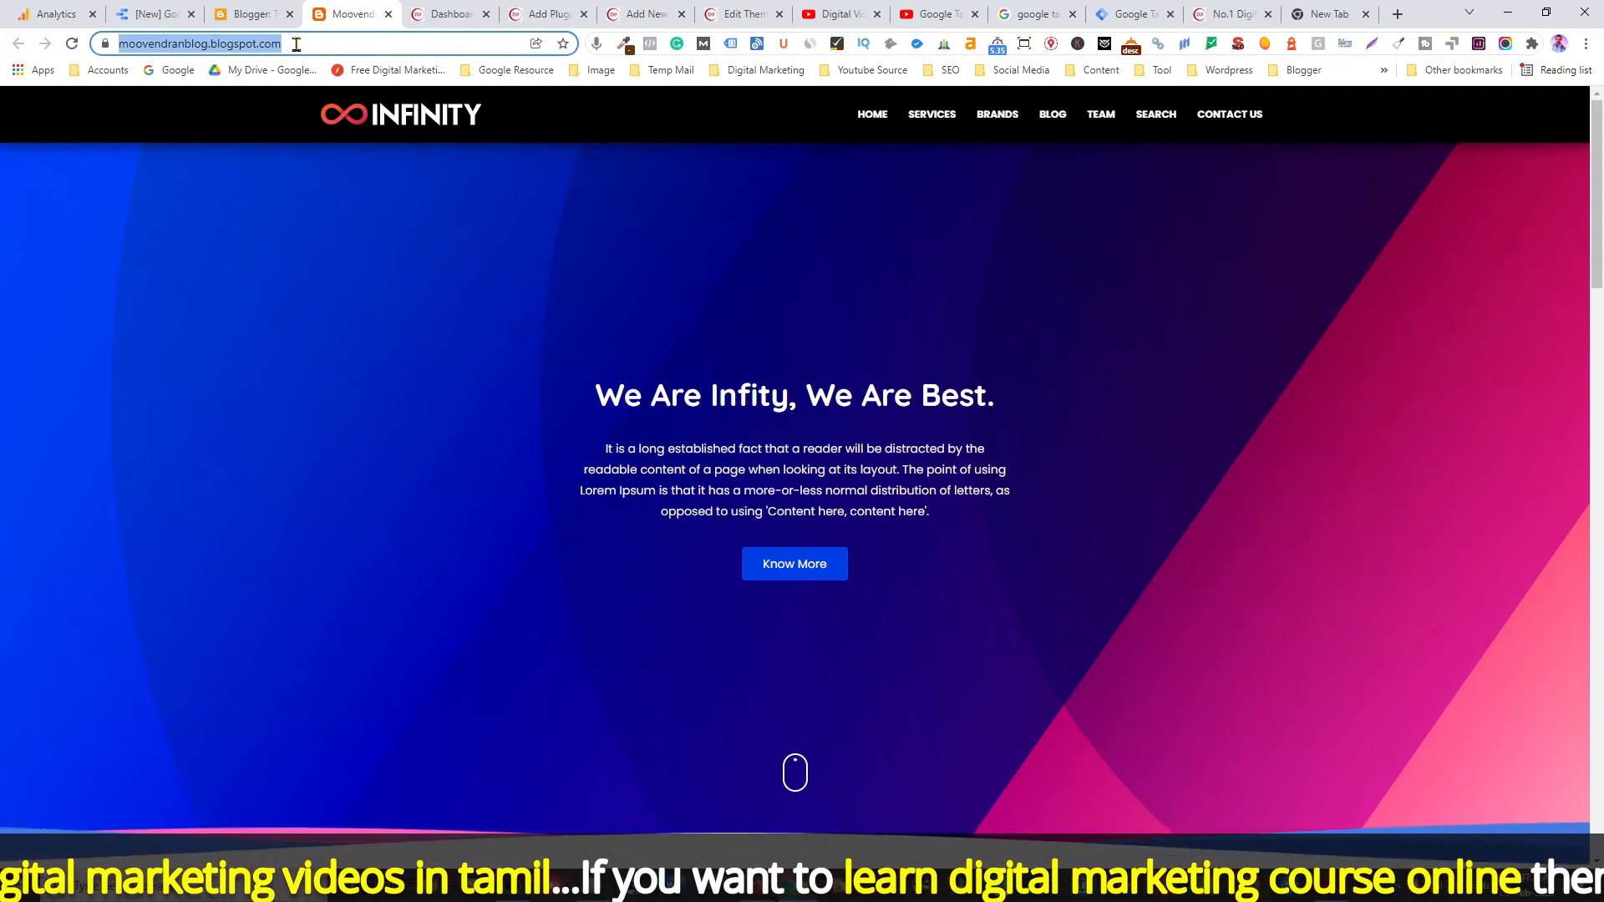
key("alt+Tab")
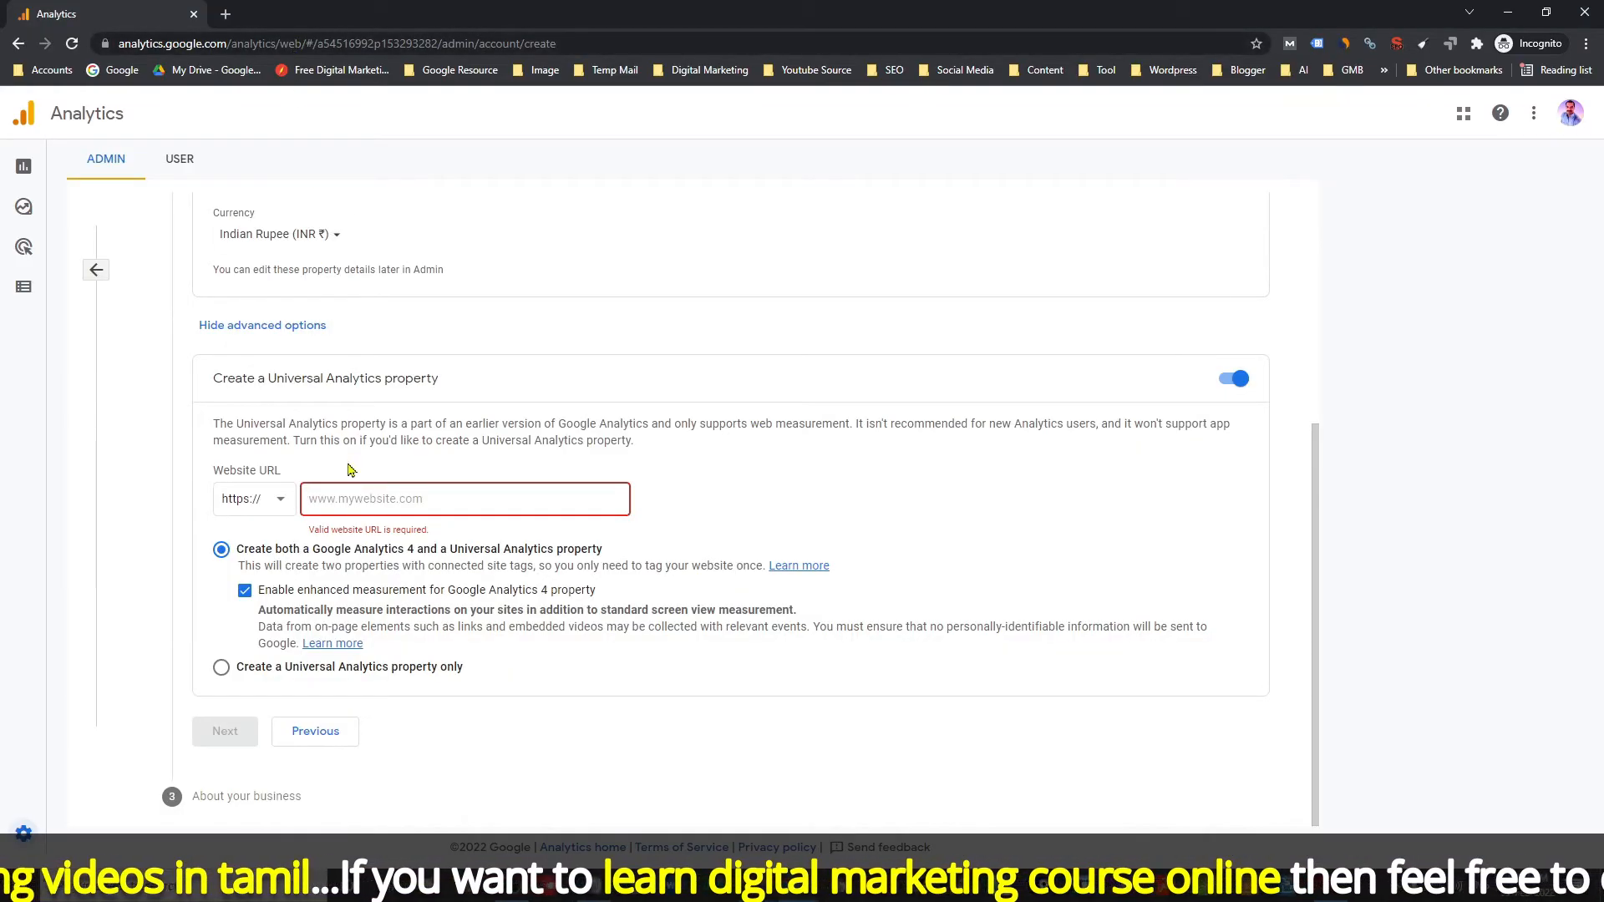
key("ctrl+v")
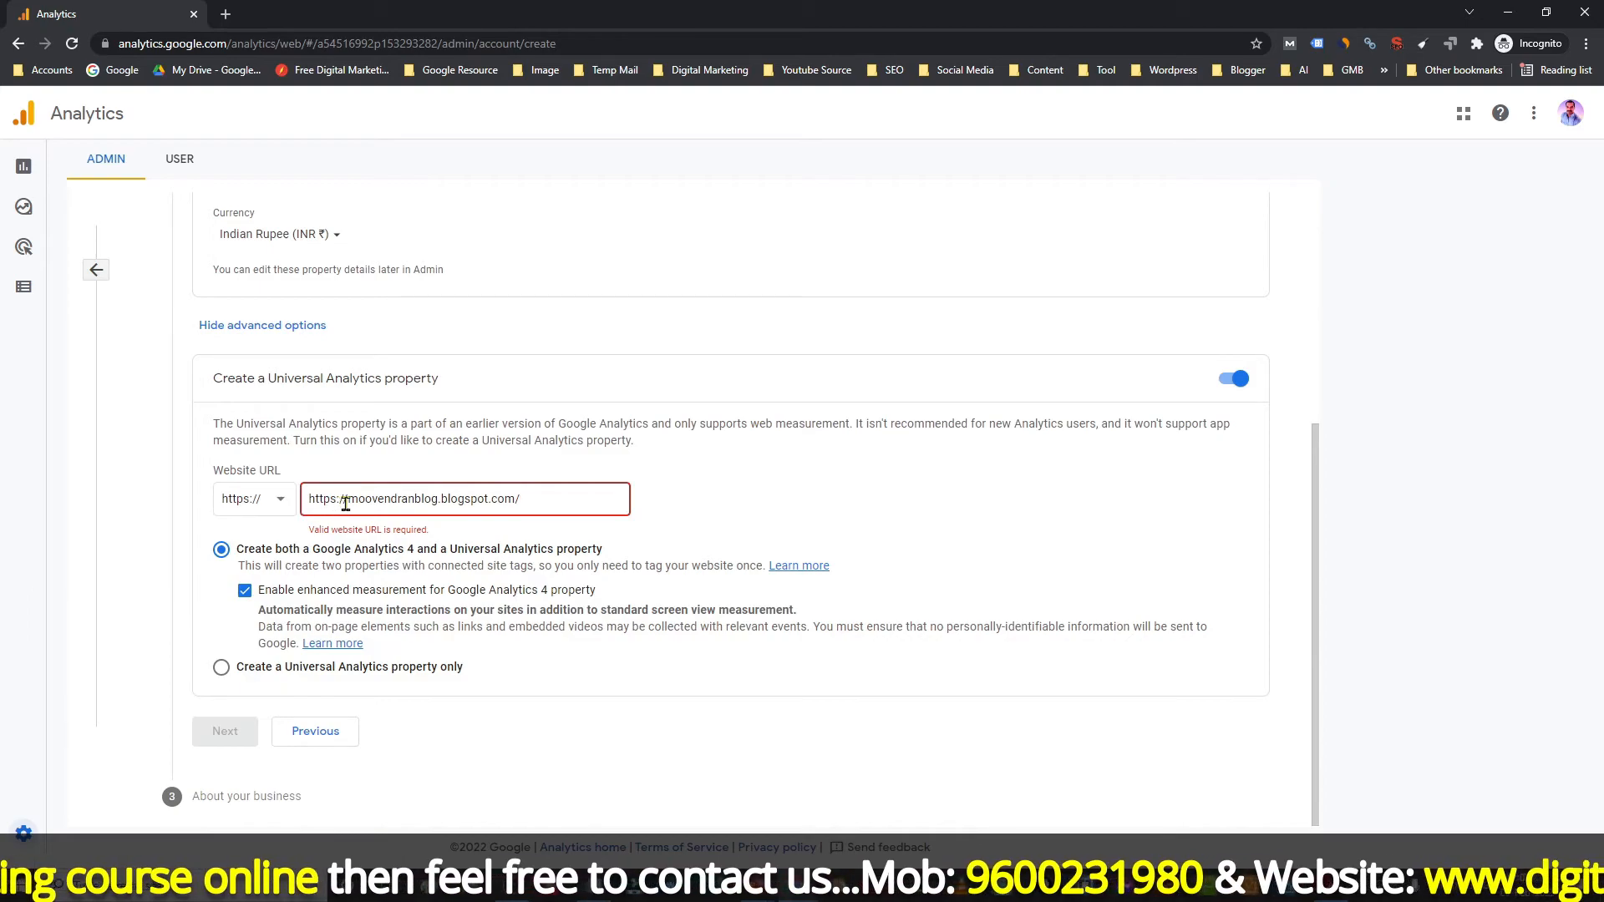
left_click_drag(348, 499, 310, 501)
key("BackSpace")
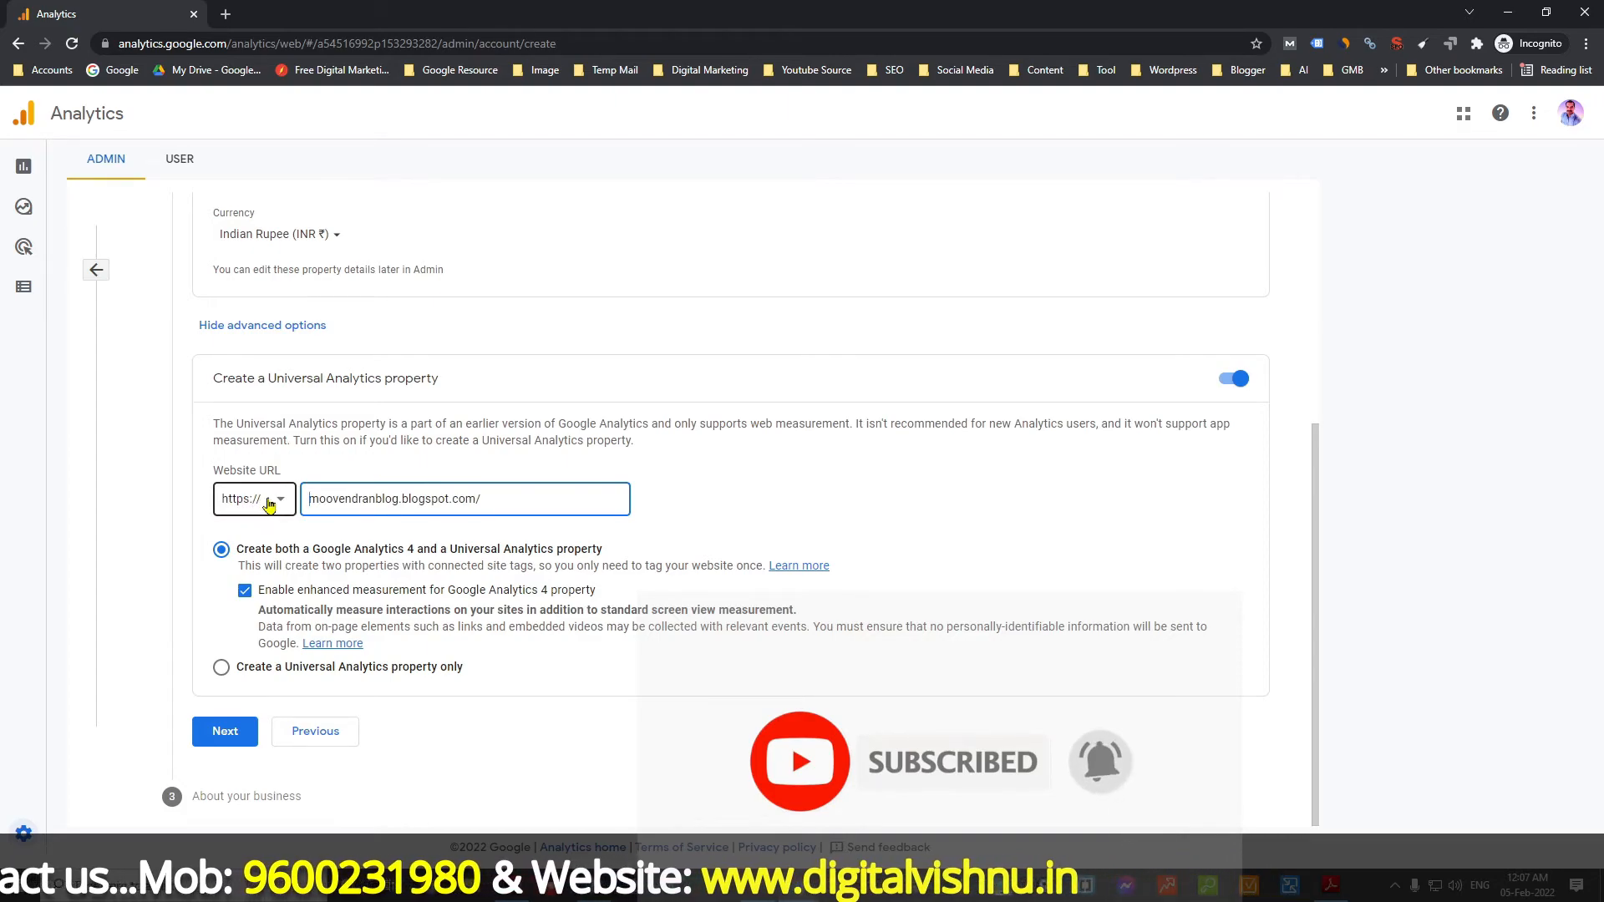
left_click(265, 504)
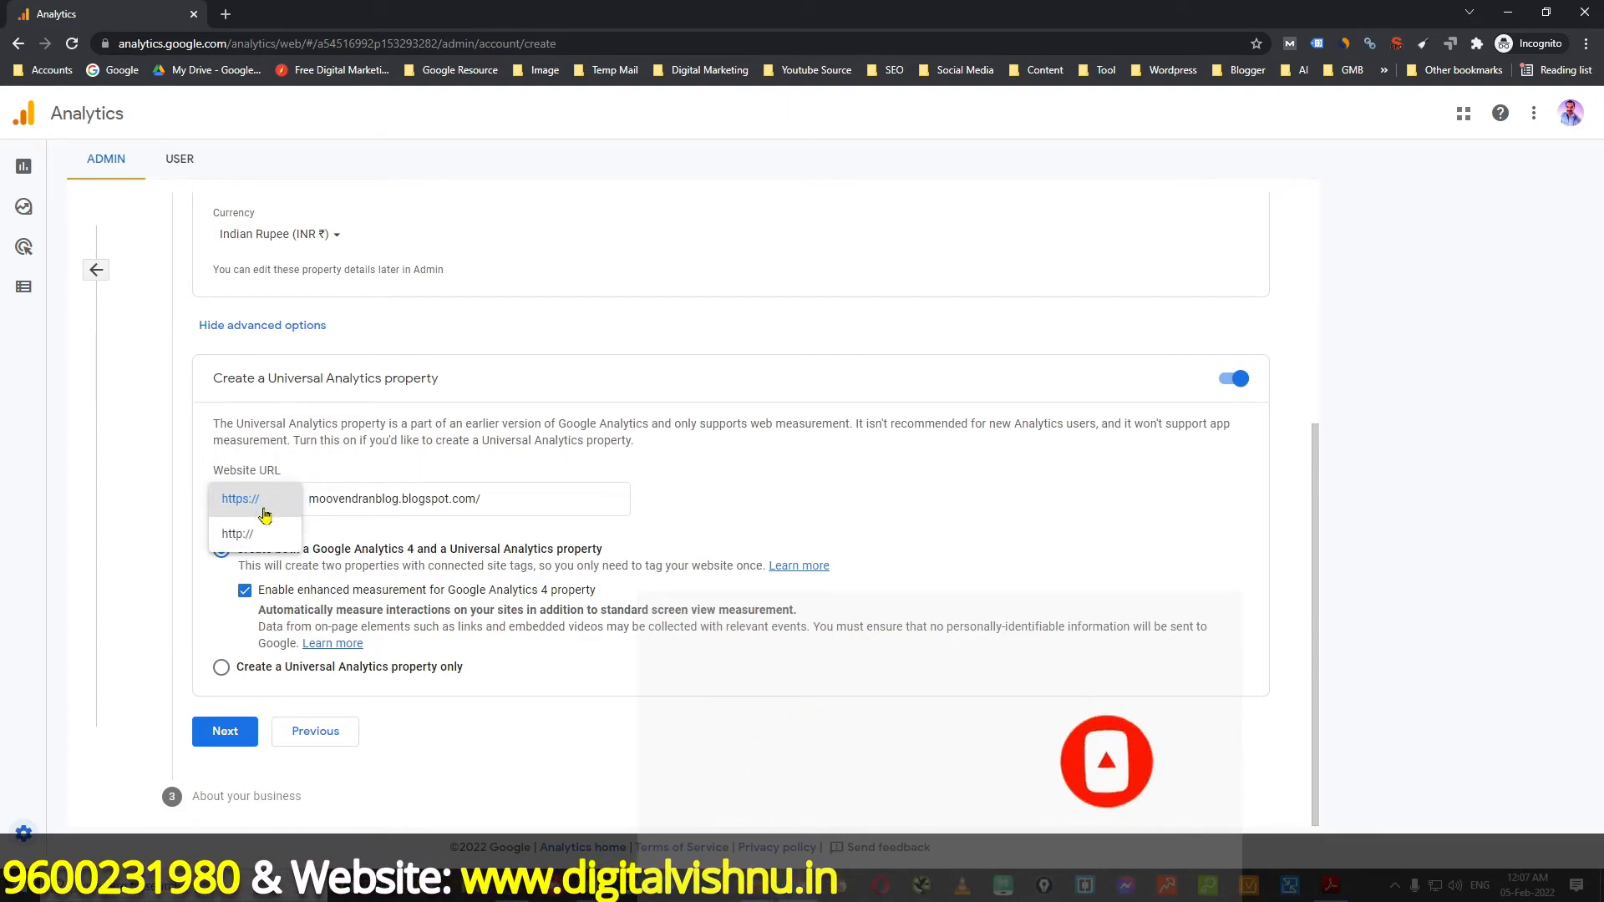
left_click(243, 550)
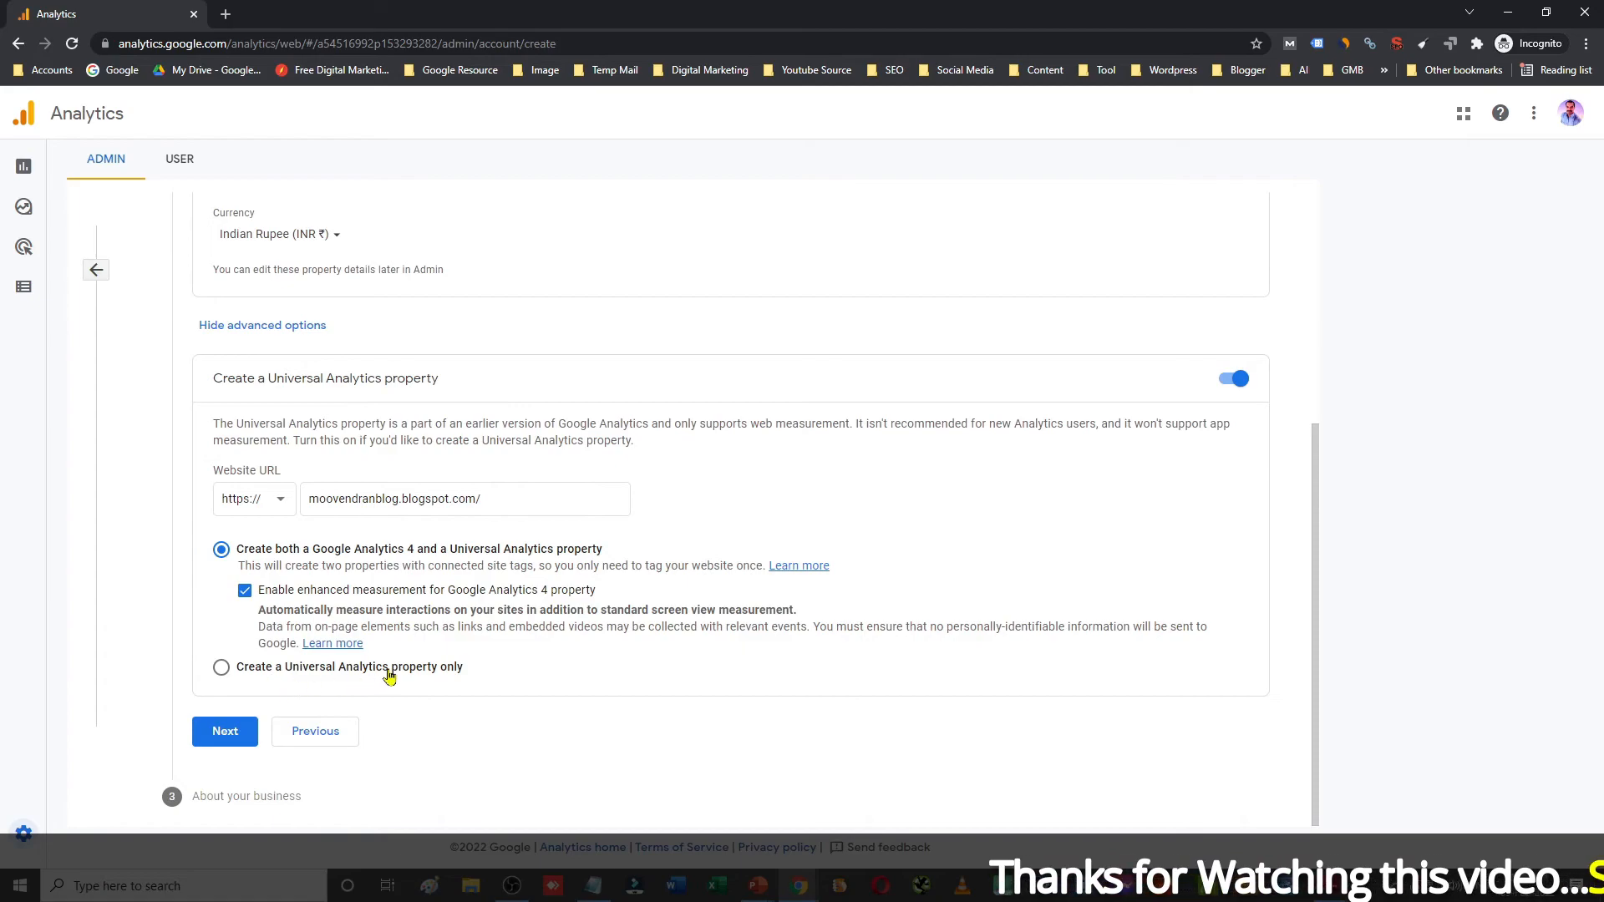
left_click(232, 674)
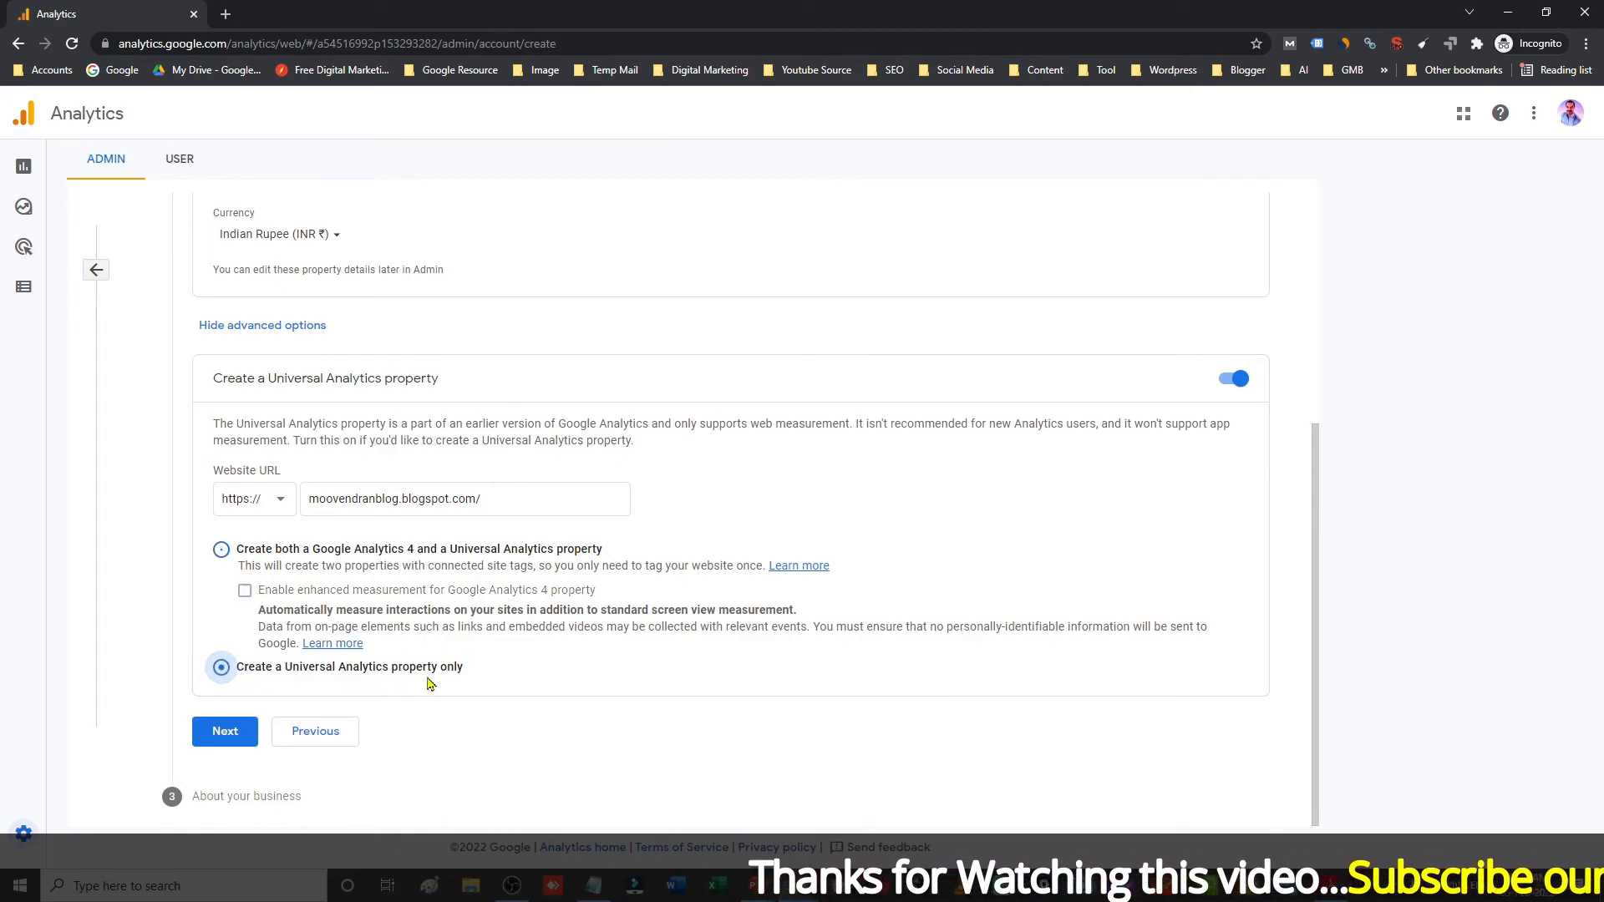
left_click(224, 731)
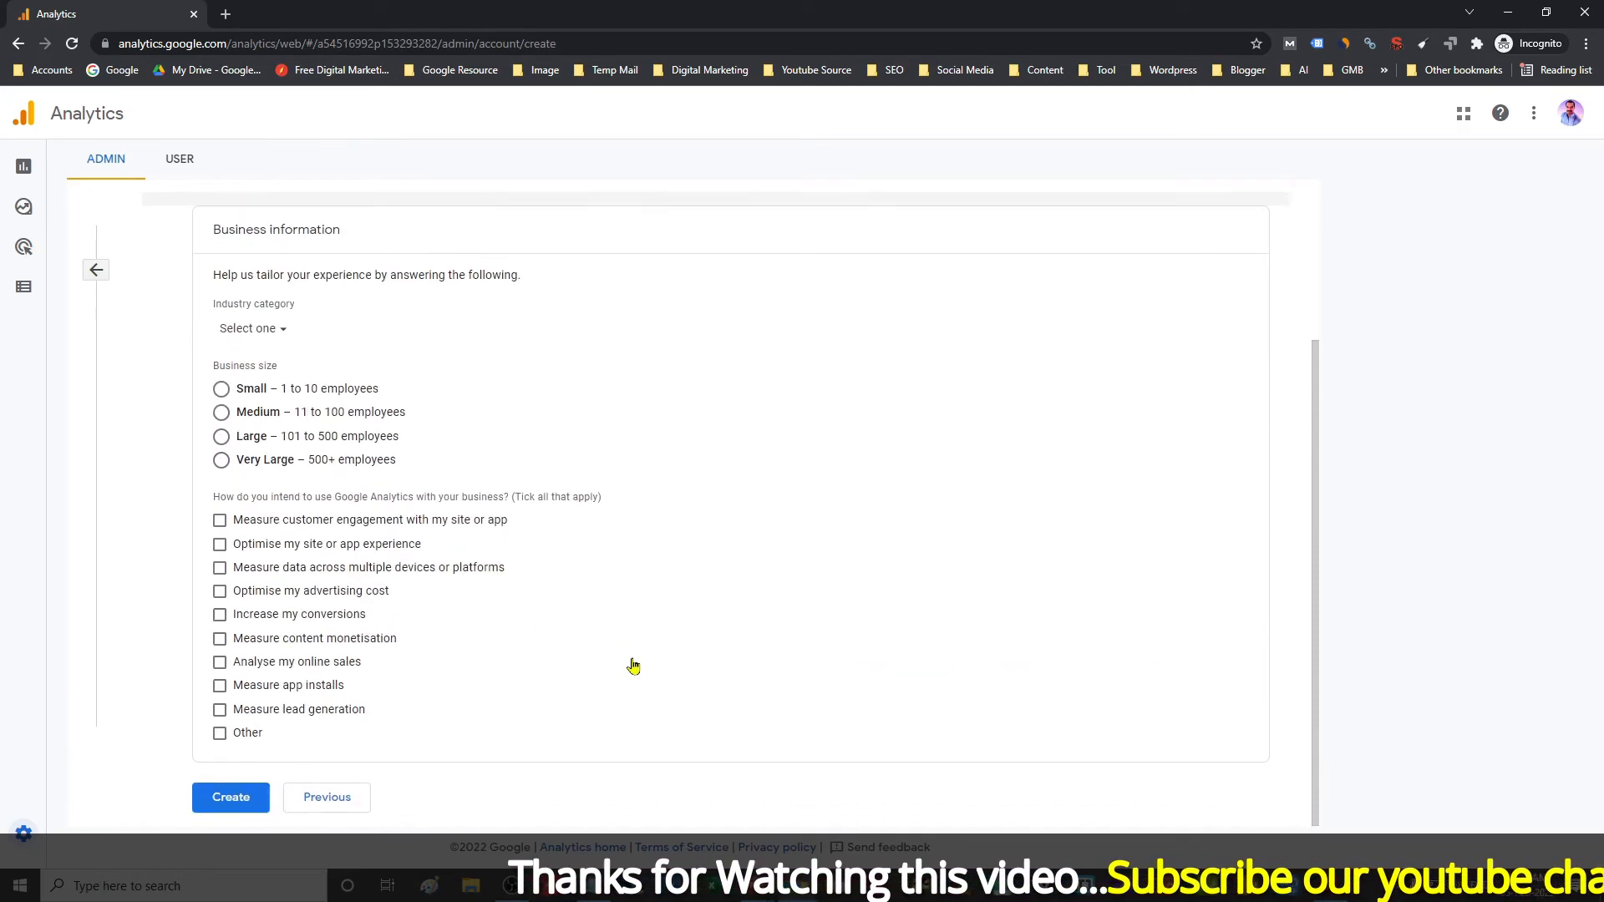
Set the industry category to Jobs & Education and the business size to Small – 1 to 10 employees.
left_click(280, 331)
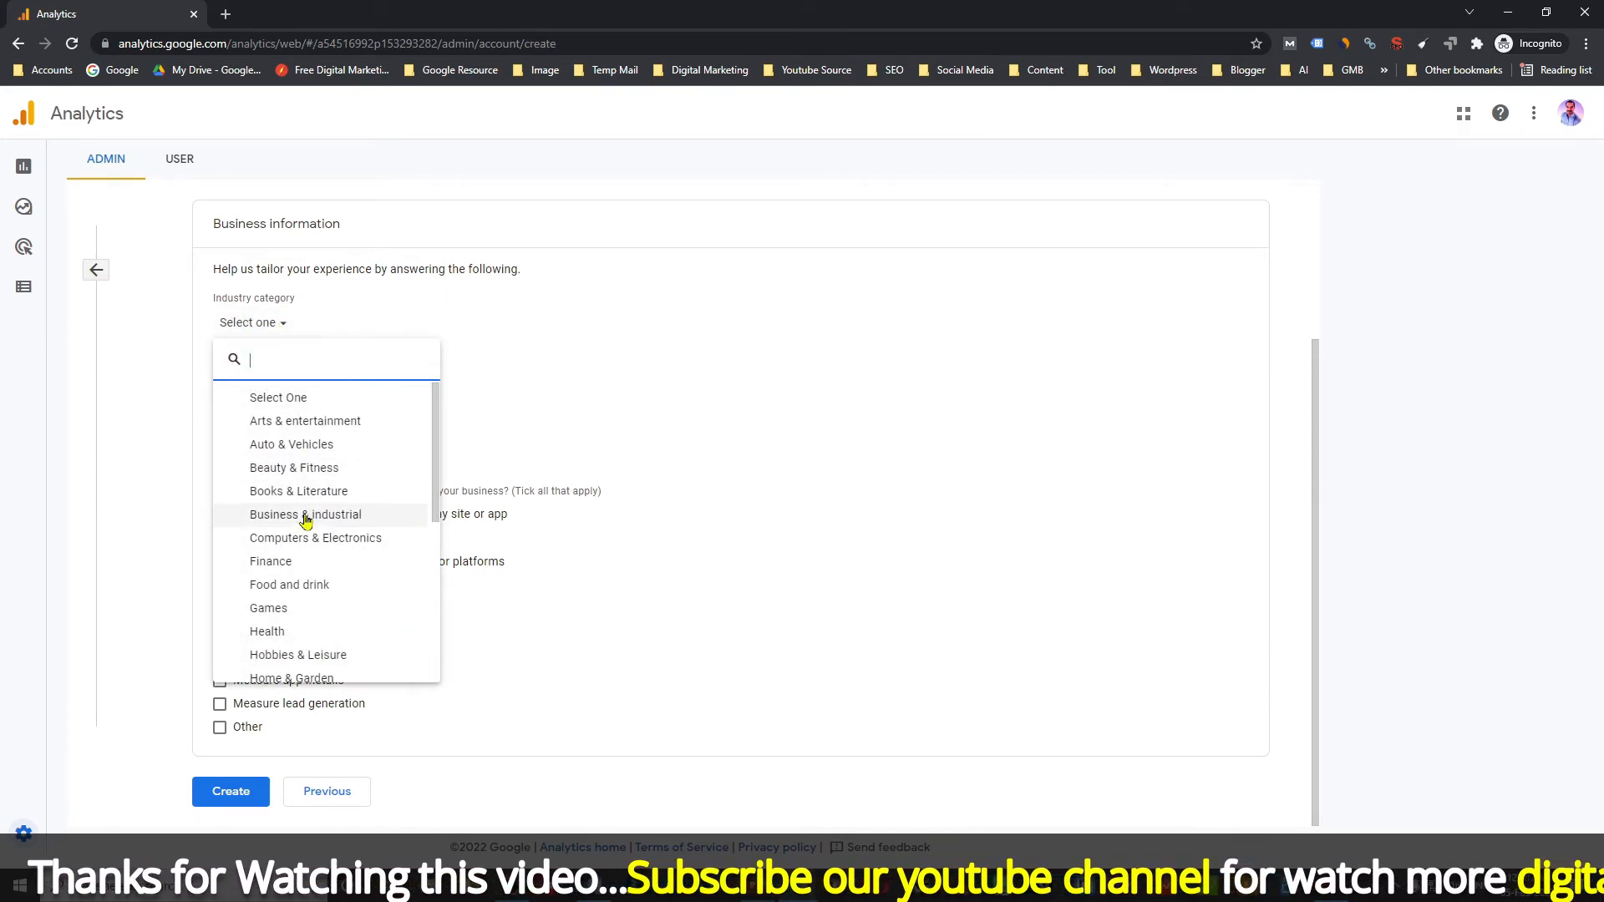
scroll(305, 519, "down", 3)
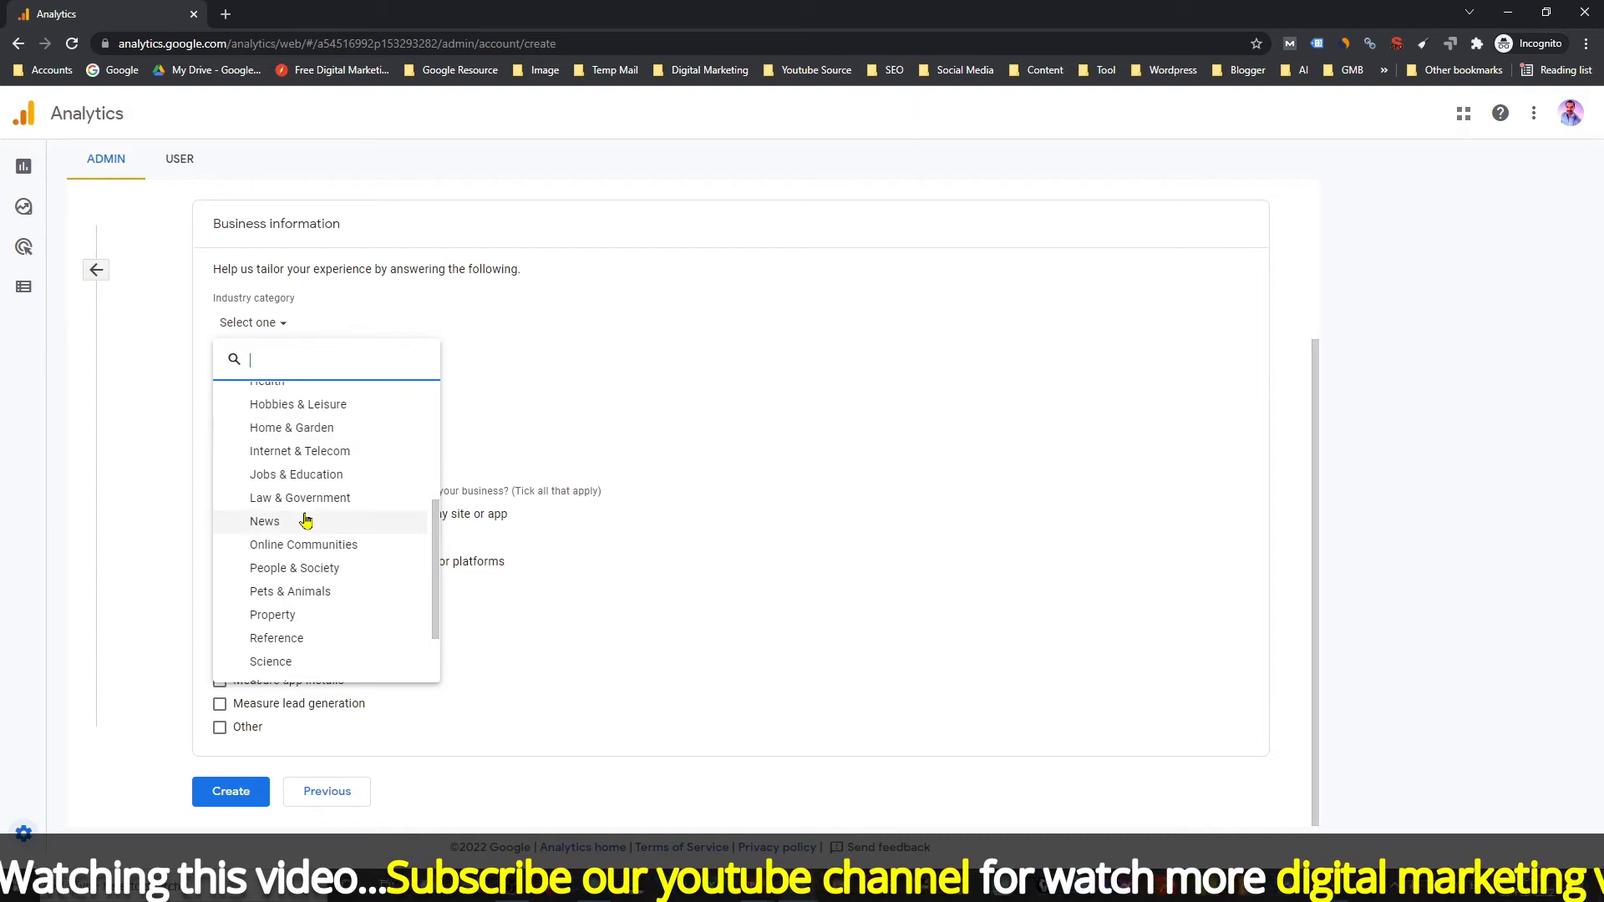
scroll(305, 521, "down", 1)
scroll(304, 523, "up", 2)
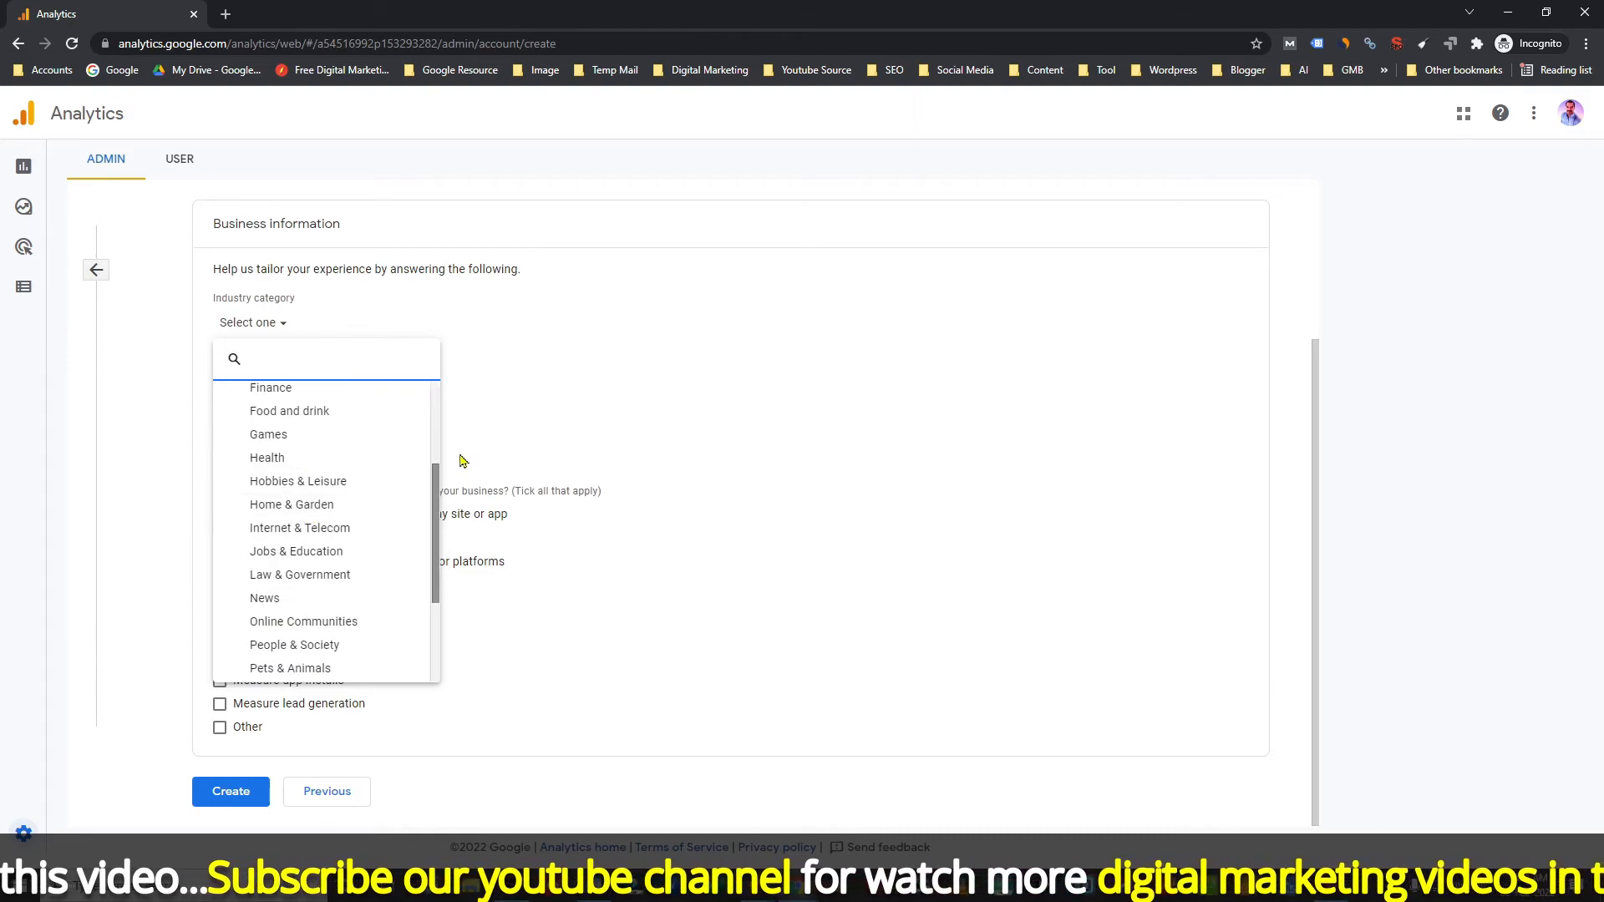
left_click(304, 553)
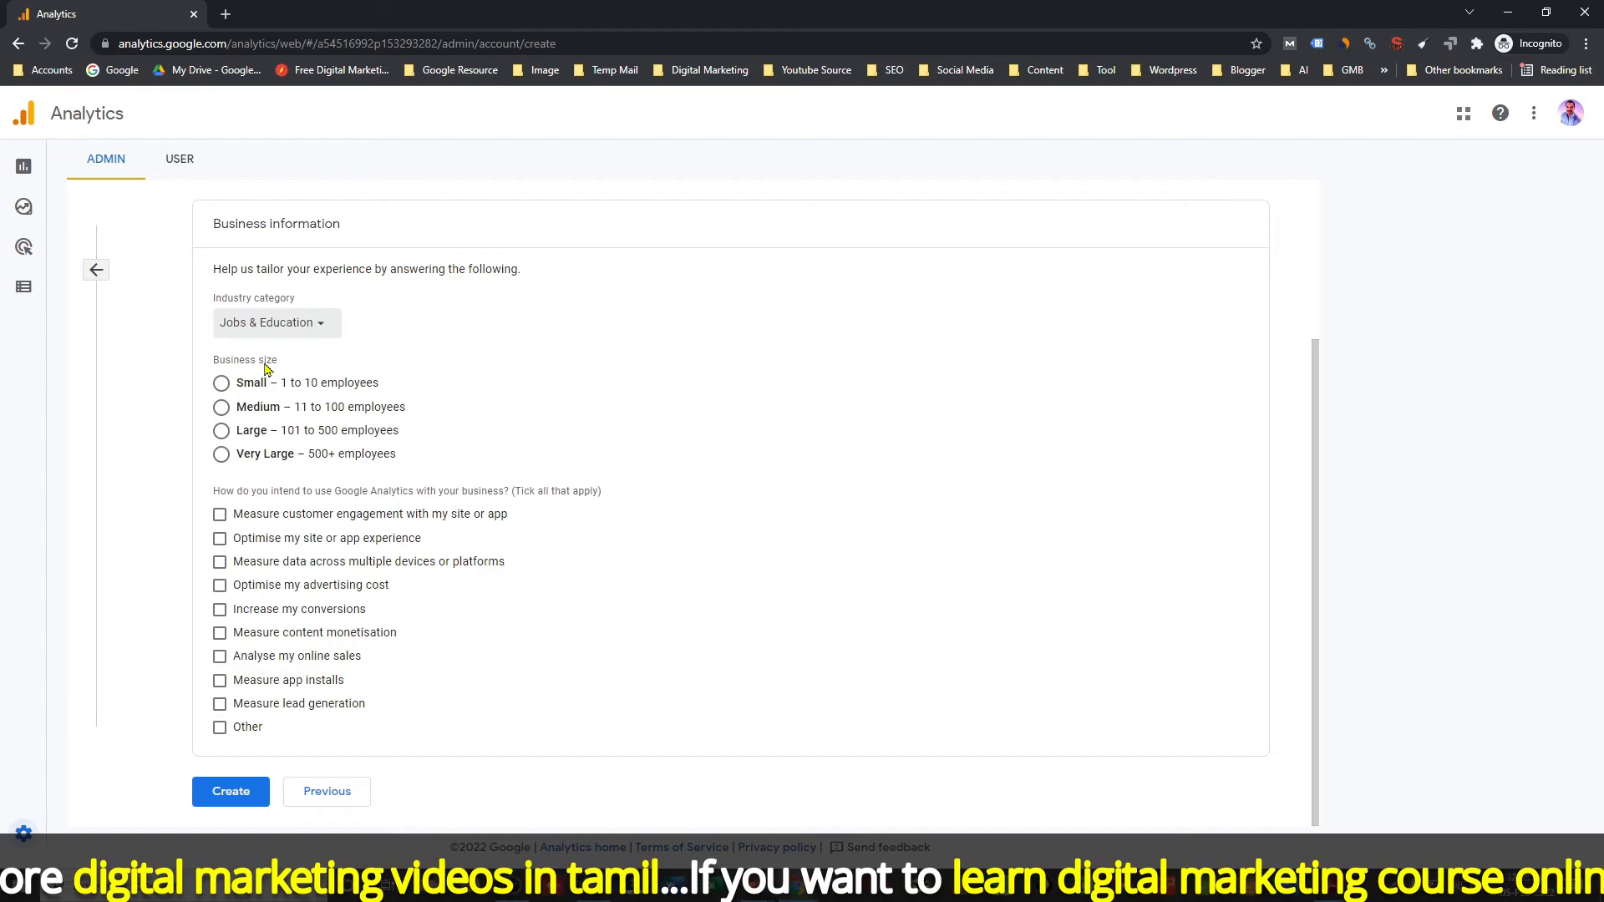
left_click(221, 385)
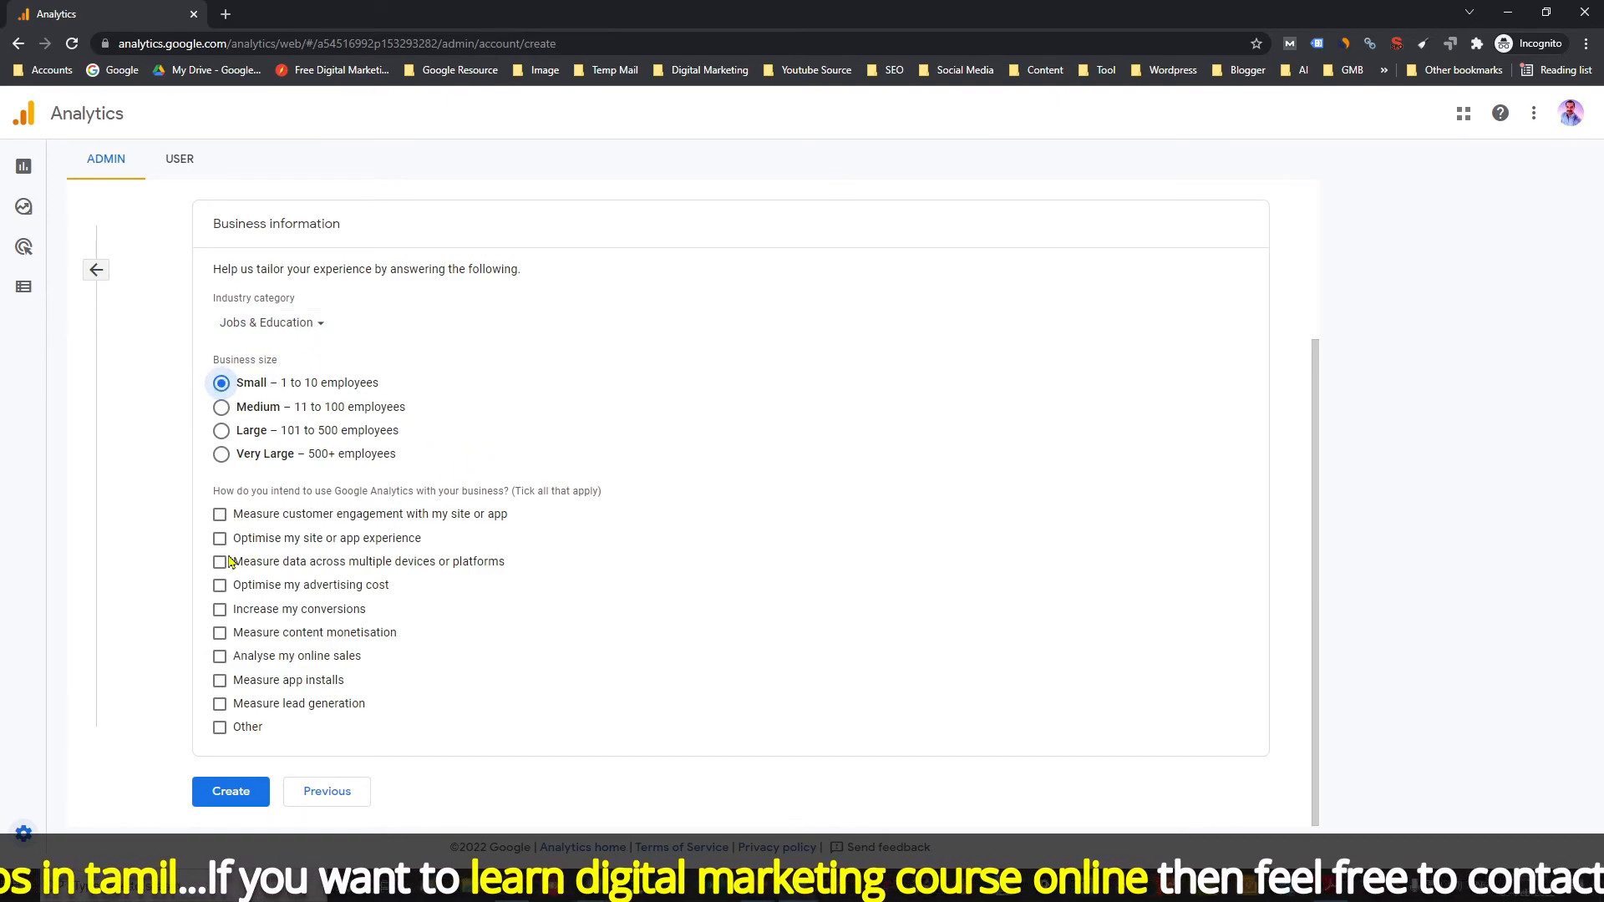
Mark every intended use of Google Analytics, from measuring customer engagement through measuring lead generation, leaving Other unticked.
left_click(219, 514)
left_click(219, 538)
left_click(220, 562)
left_click(220, 586)
left_click(220, 610)
left_click(220, 633)
left_click(219, 656)
left_click(220, 681)
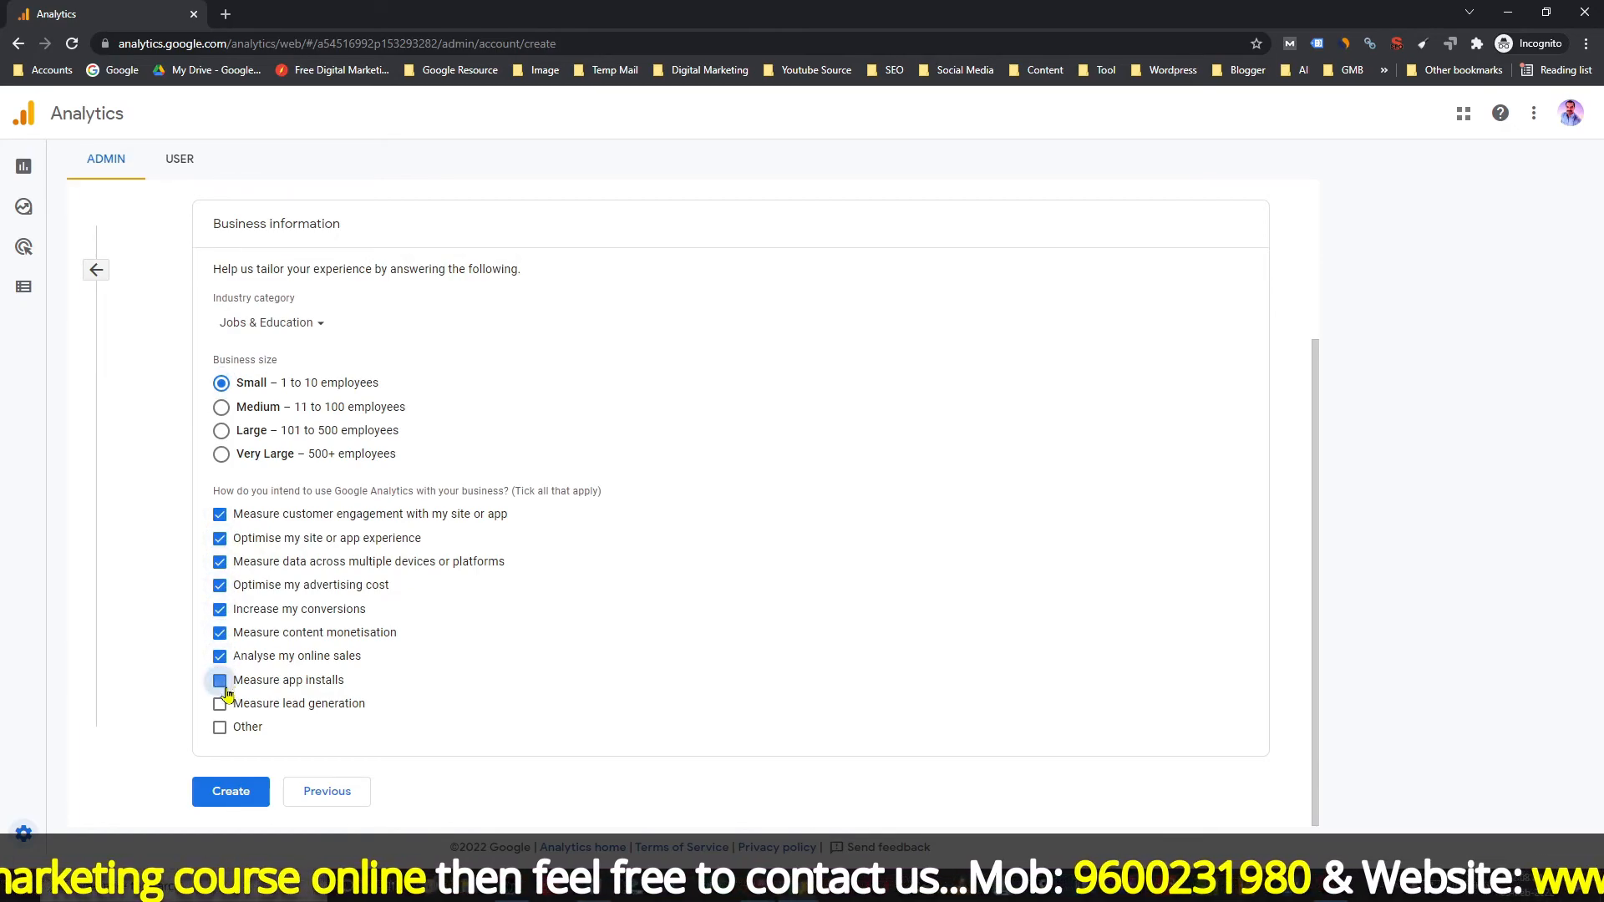
left_click(221, 704)
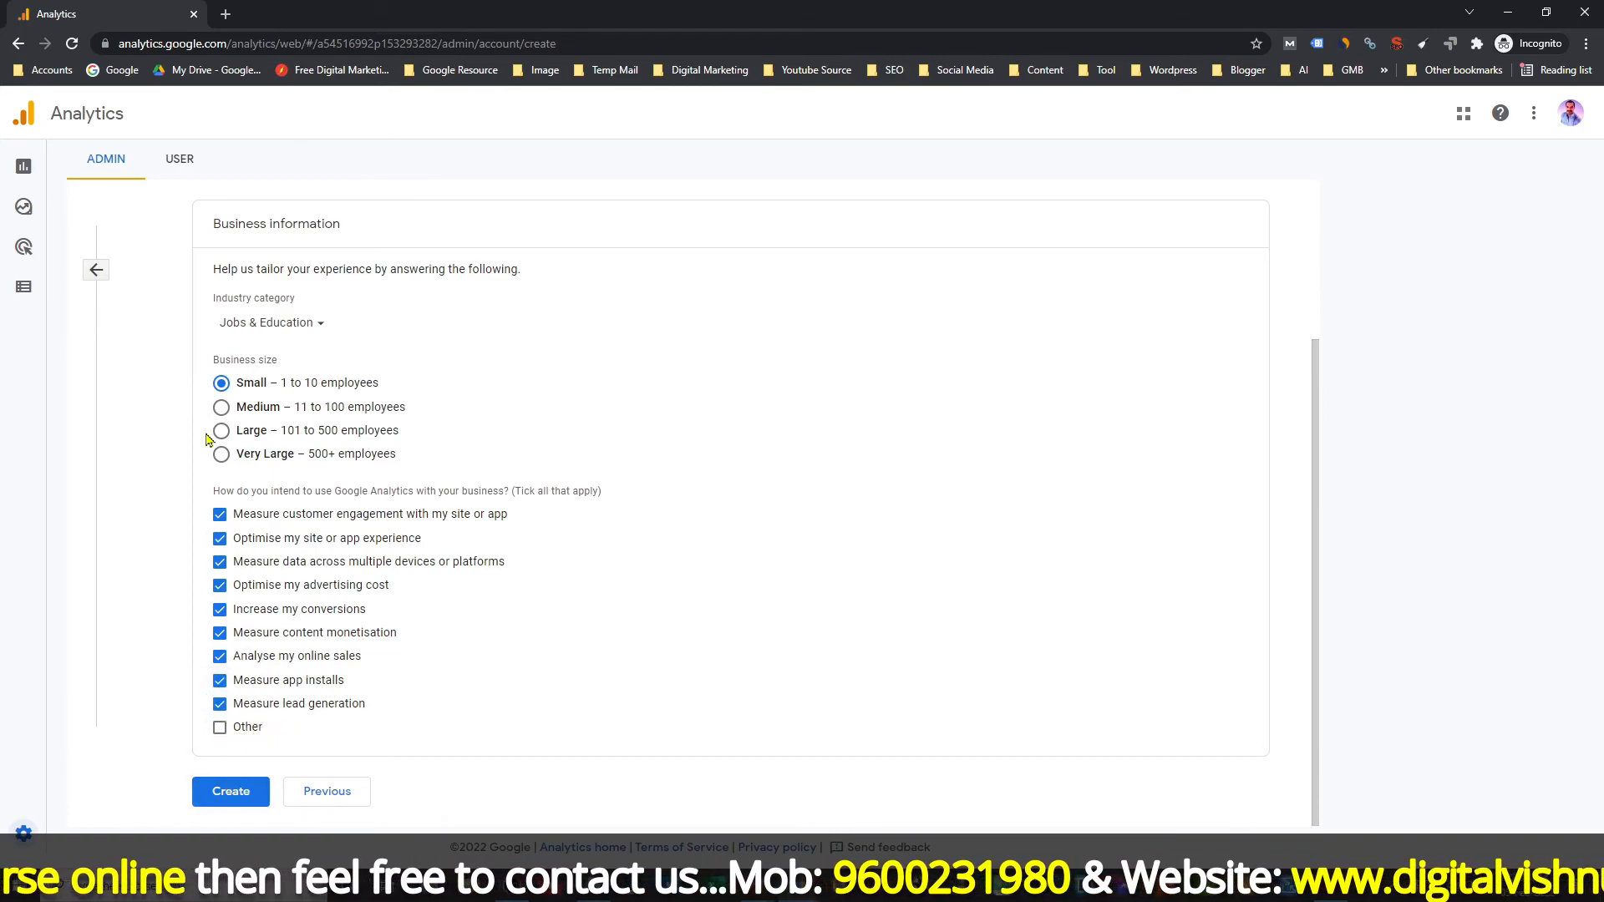
Create the account, accepting the Terms of Service for India, the GDPR Data Processing Terms, and the Controller Data Protection Terms.
left_click(255, 800)
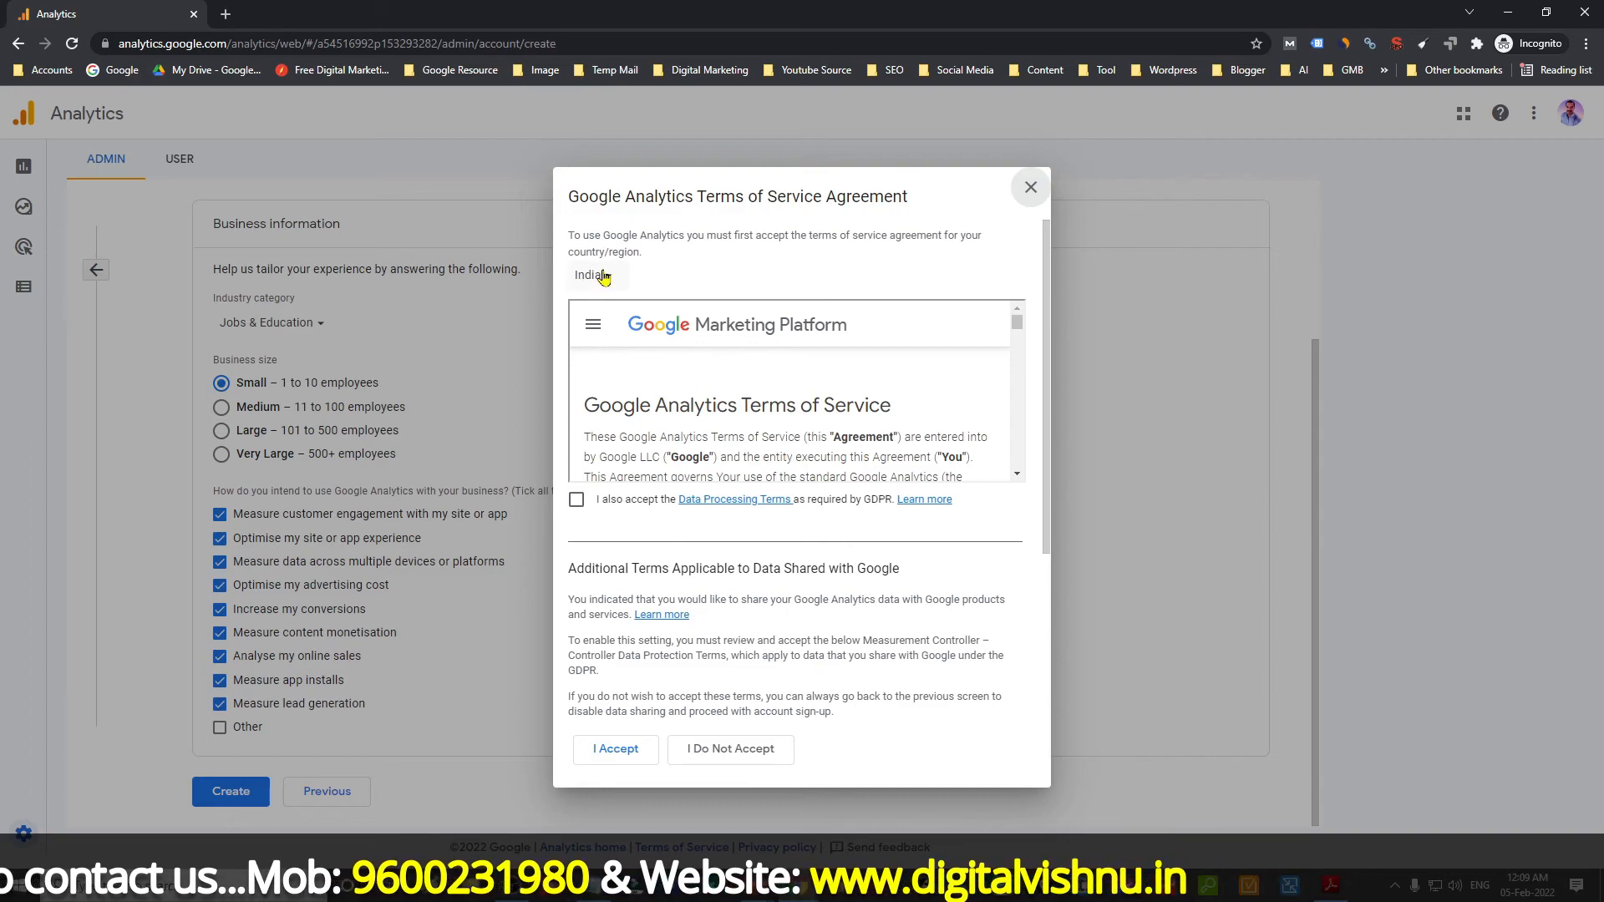
left_click(575, 500)
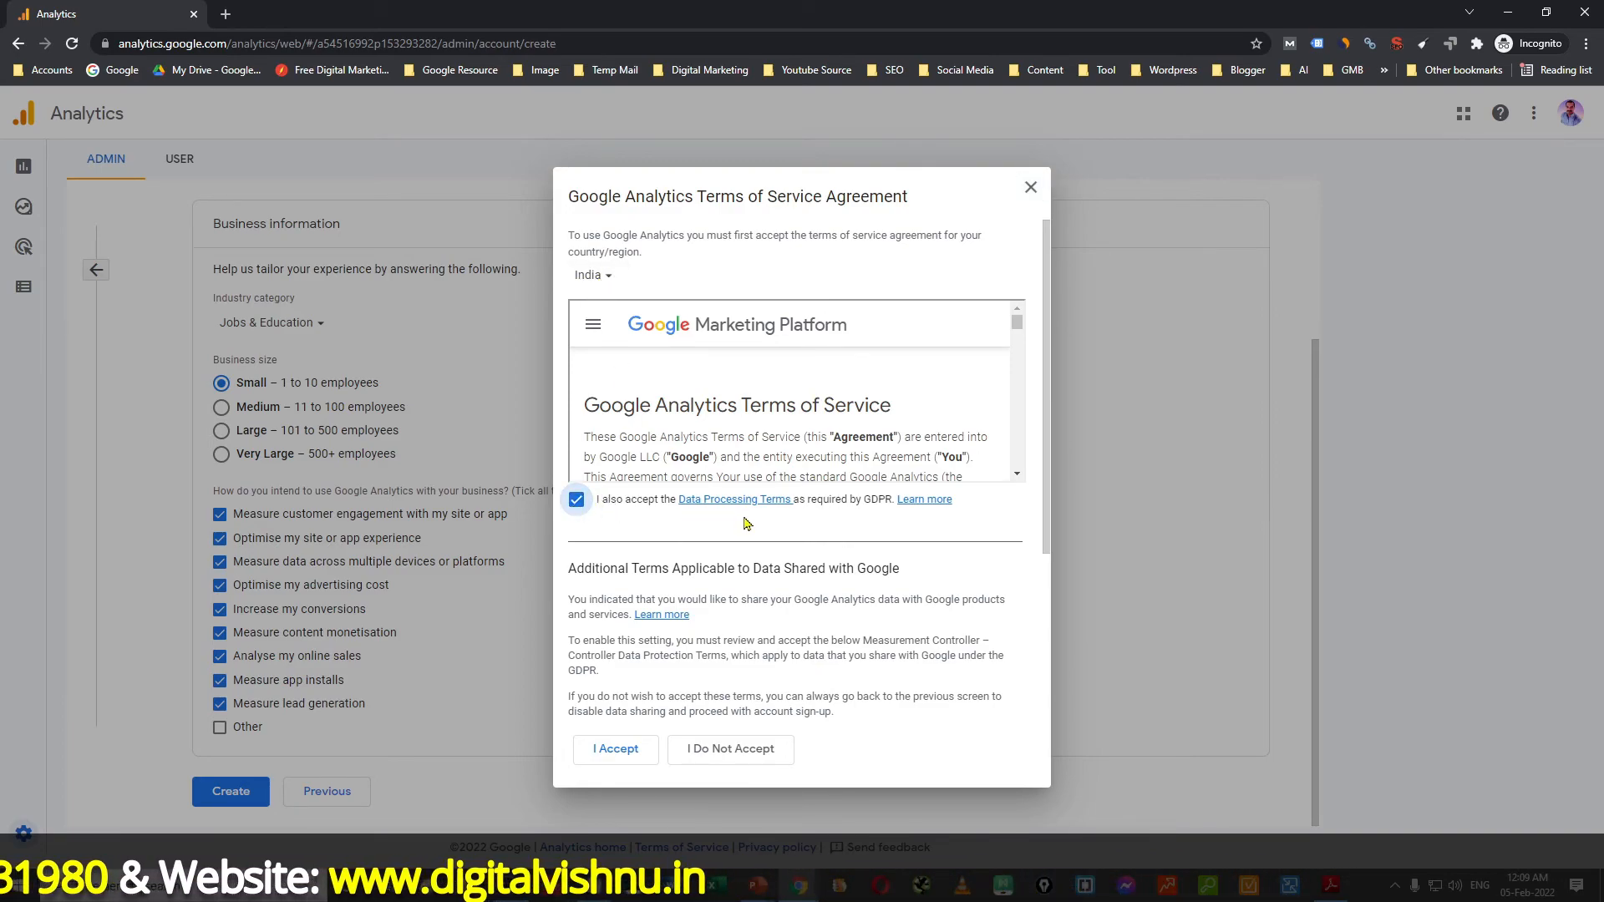
scroll(1046, 524, "down", 3)
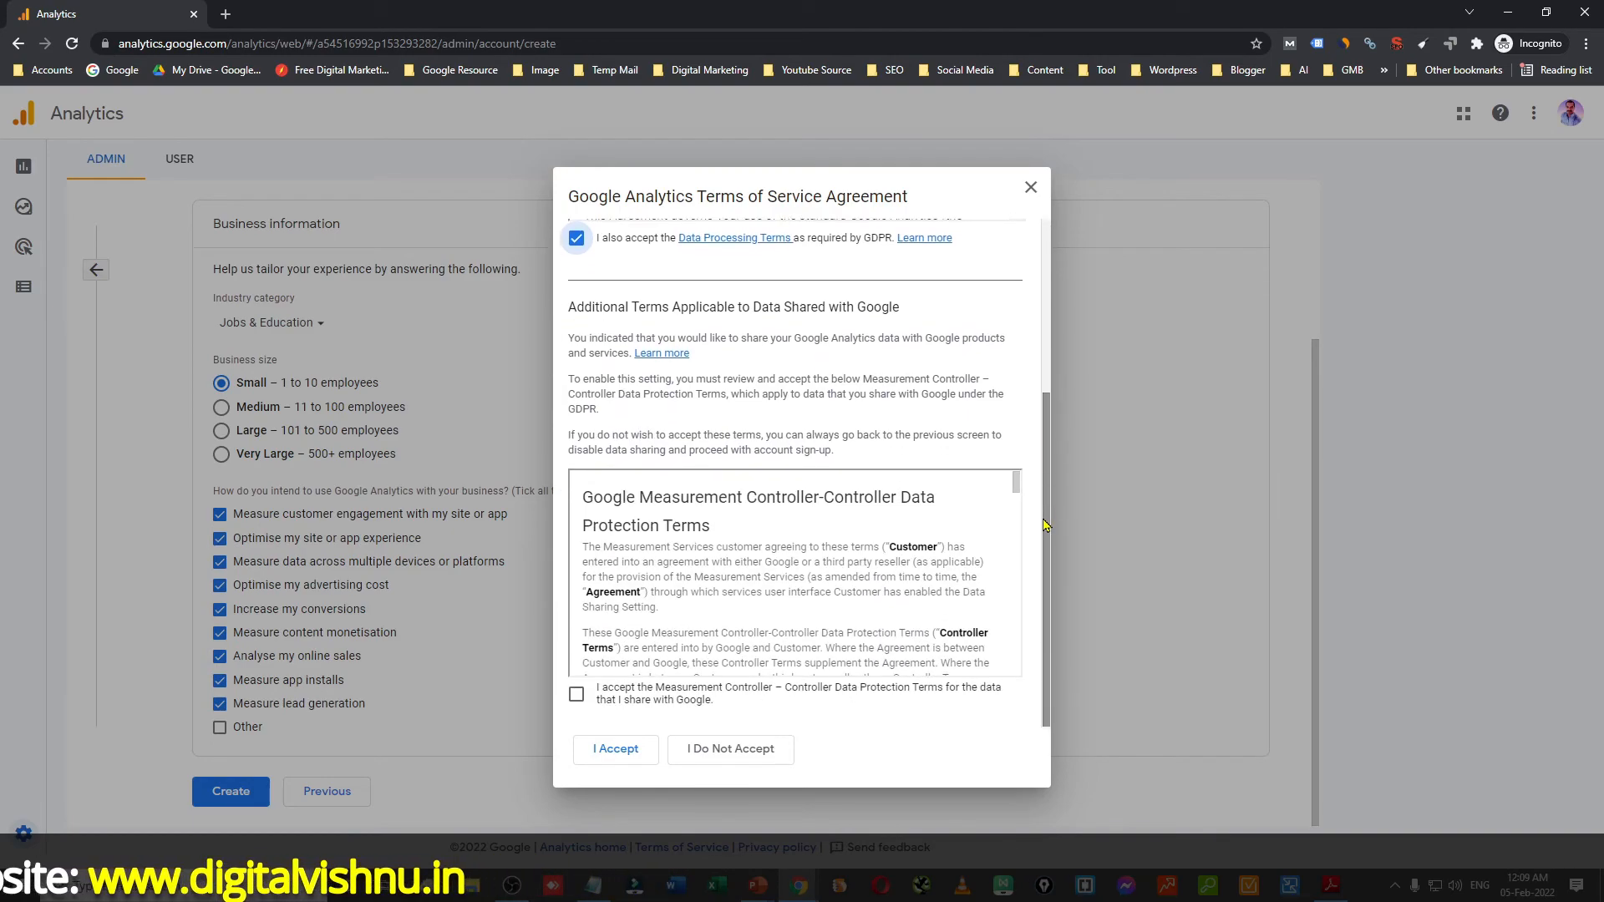
left_click(577, 696)
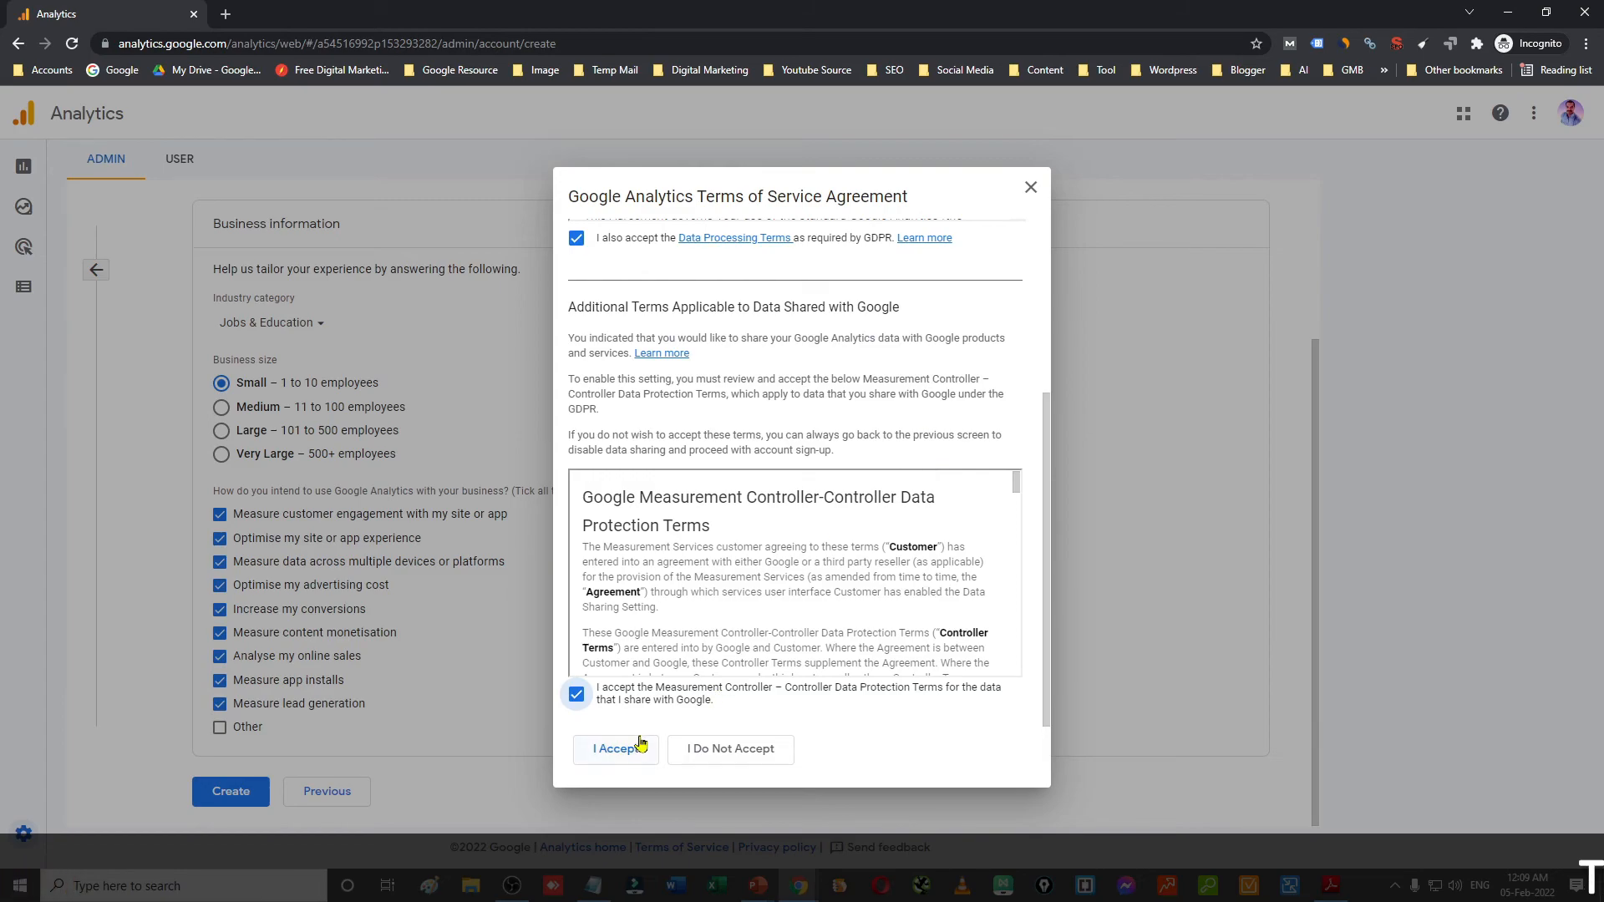
left_click(619, 755)
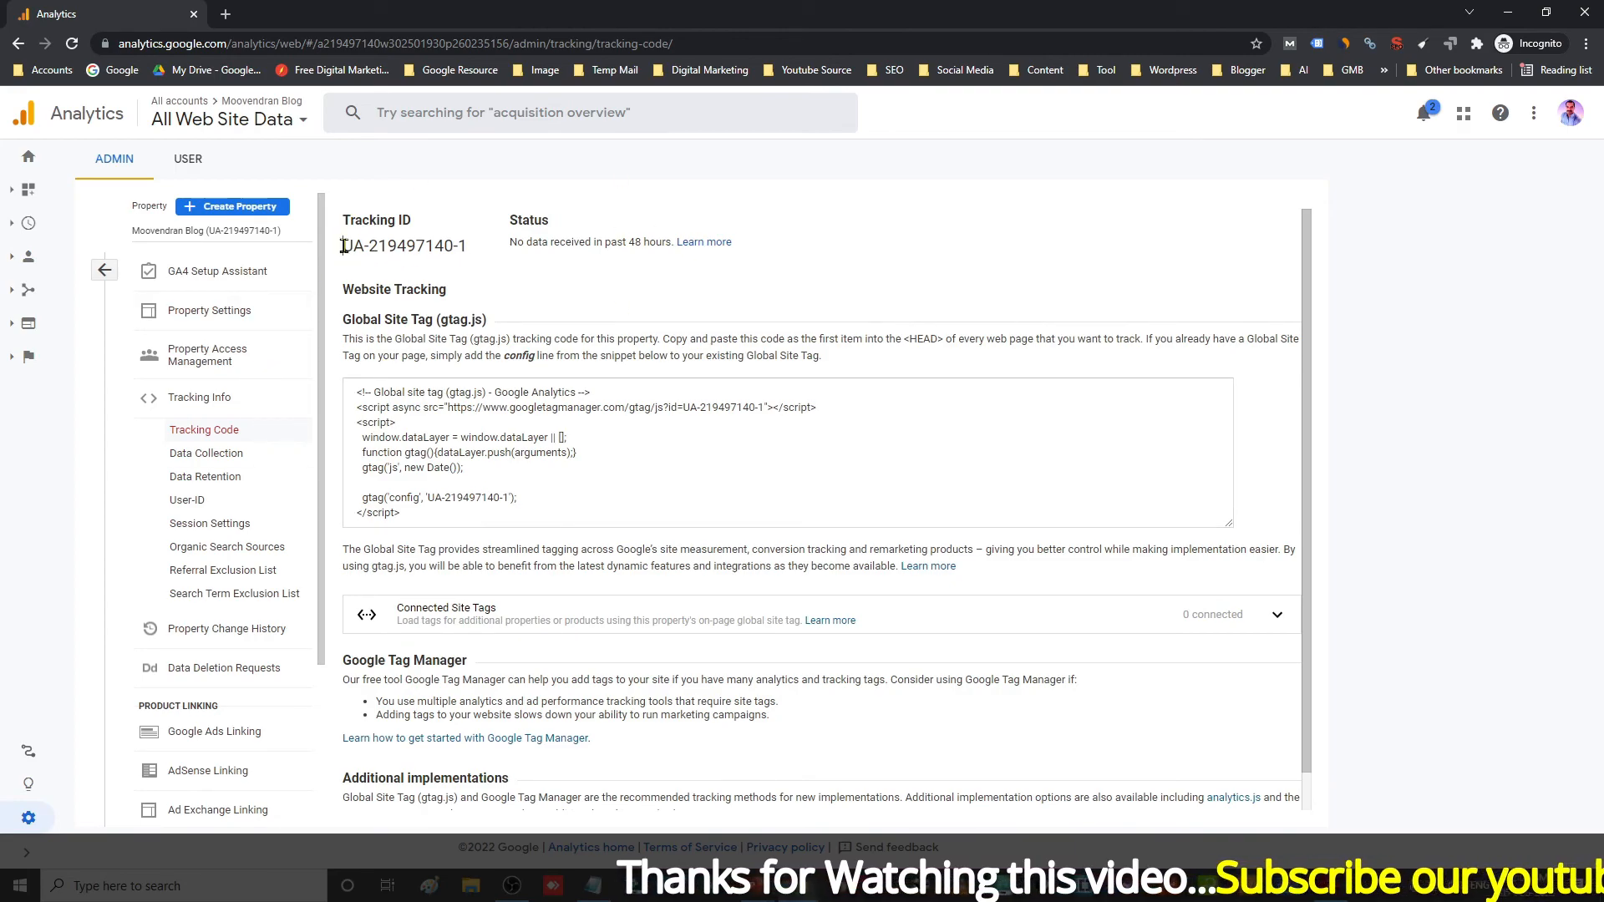
Highlight the property's tracking ID, and select the entire Global Site Tag (gtag.js) tracking snippet.
left_click_drag(340, 246, 483, 252)
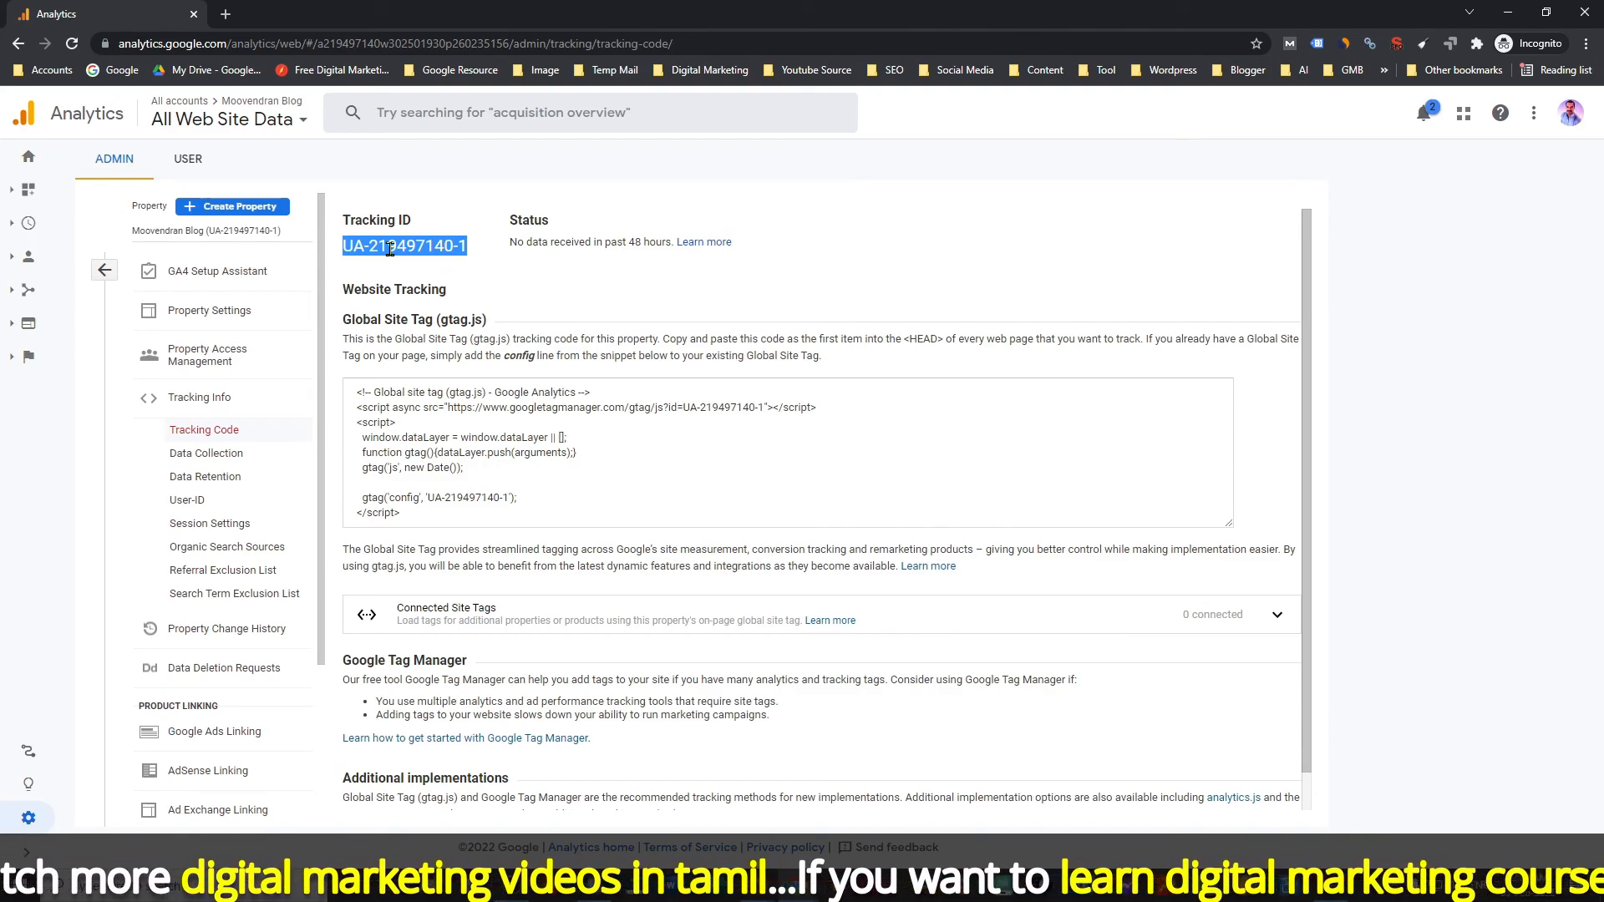
left_click(393, 431)
key("ctrl+a")
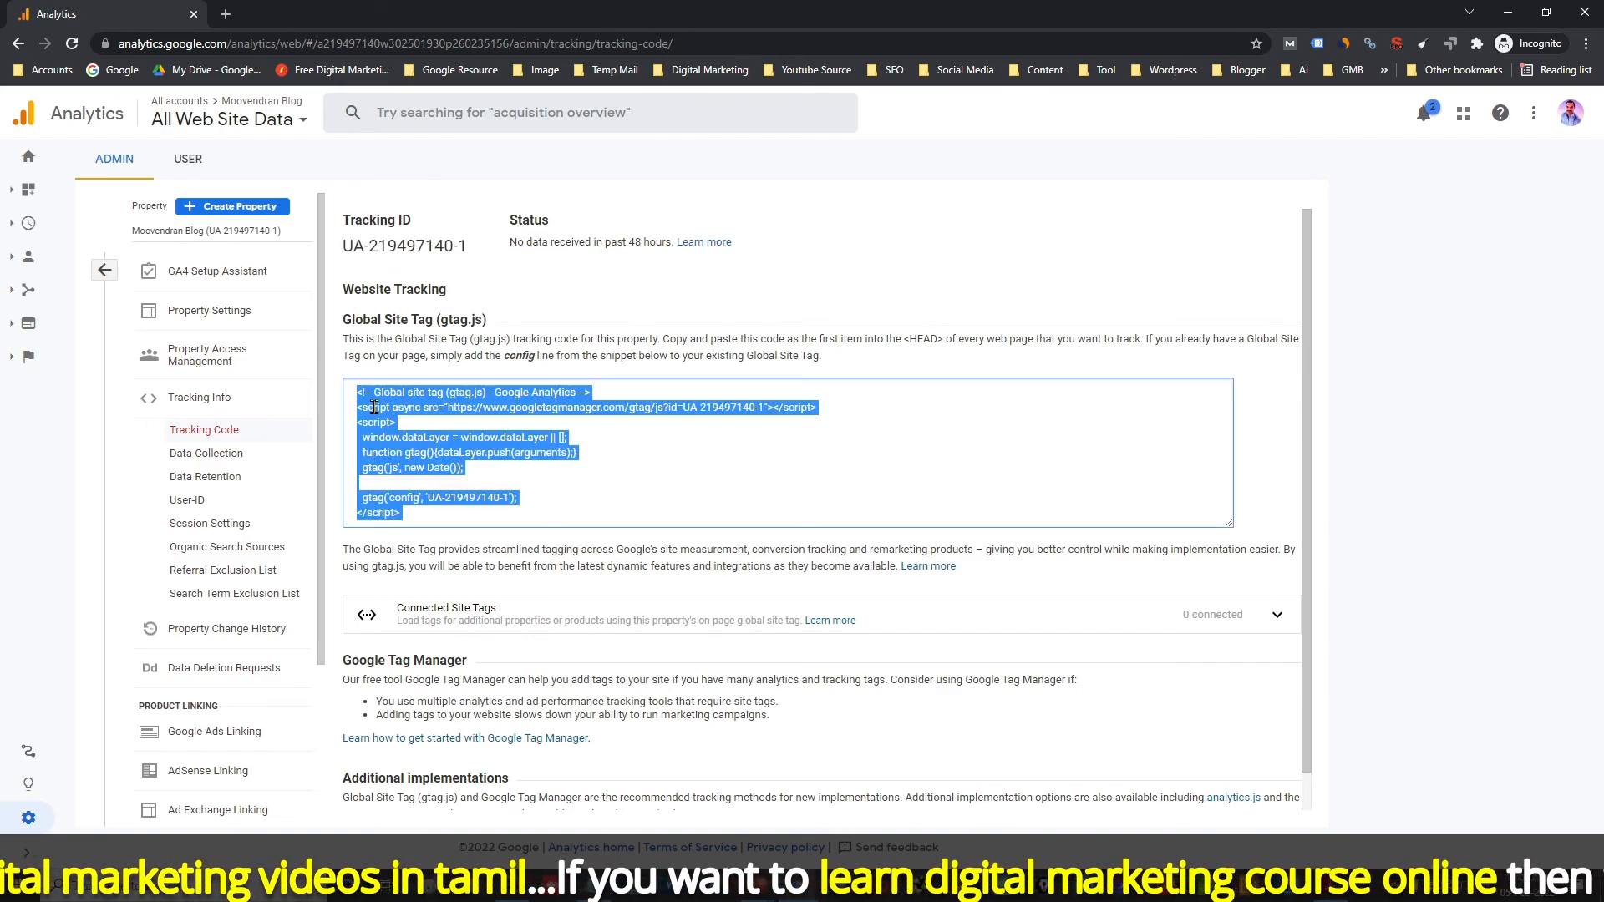